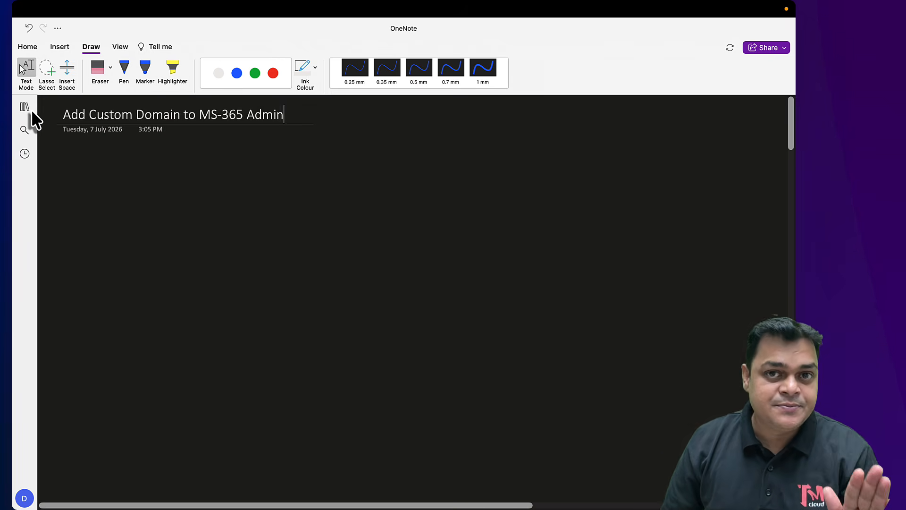
# Draw a green box on the left and a red box labelled Godaddy on the right
pyautogui.click(123, 68)
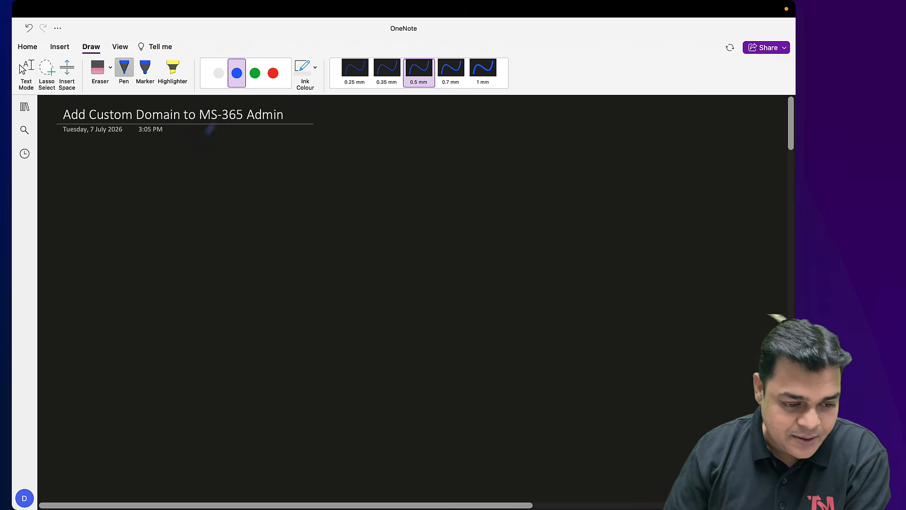
pyautogui.click(255, 73)
pyautogui.moveTo(93, 202)
pyautogui.mouseDown()
pyautogui.moveTo(113, 302)
pyautogui.moveTo(225, 297)
pyautogui.moveTo(236, 209)
pyautogui.moveTo(91, 197)
pyautogui.moveTo(198, 180)
pyautogui.moveTo(234, 191)
pyautogui.mouseUp()
pyautogui.click(272, 73)
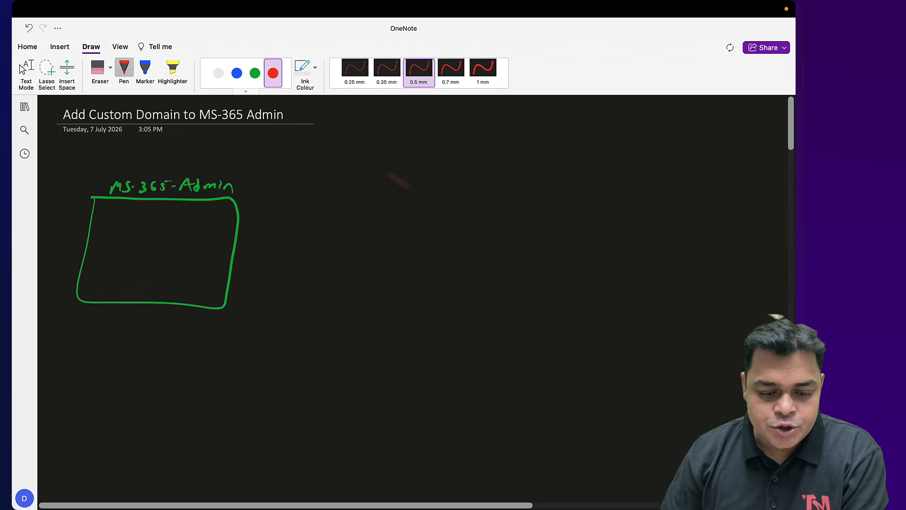
pyautogui.moveTo(423, 204)
pyautogui.mouseDown()
pyautogui.moveTo(425, 293)
pyautogui.moveTo(479, 198)
pyautogui.moveTo(590, 231)
pyautogui.moveTo(475, 296)
pyautogui.moveTo(426, 295)
pyautogui.mouseUp()
pyautogui.moveTo(462, 173)
pyautogui.mouseDown()
pyautogui.moveTo(464, 188)
pyautogui.moveTo(476, 178)
pyautogui.mouseUp()
pyautogui.moveTo(493, 172)
pyautogui.mouseDown()
pyautogui.moveTo(492, 182)
pyautogui.moveTo(543, 190)
pyautogui.mouseUp()
# Handwrite the domain 'Teachmedad.blog' in white ink inside the red box
pyautogui.click(255, 73)
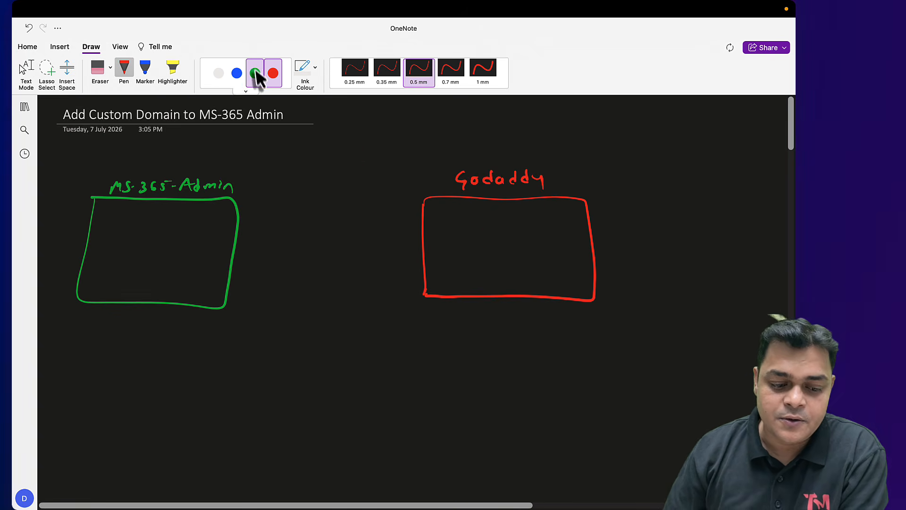
pyautogui.click(218, 75)
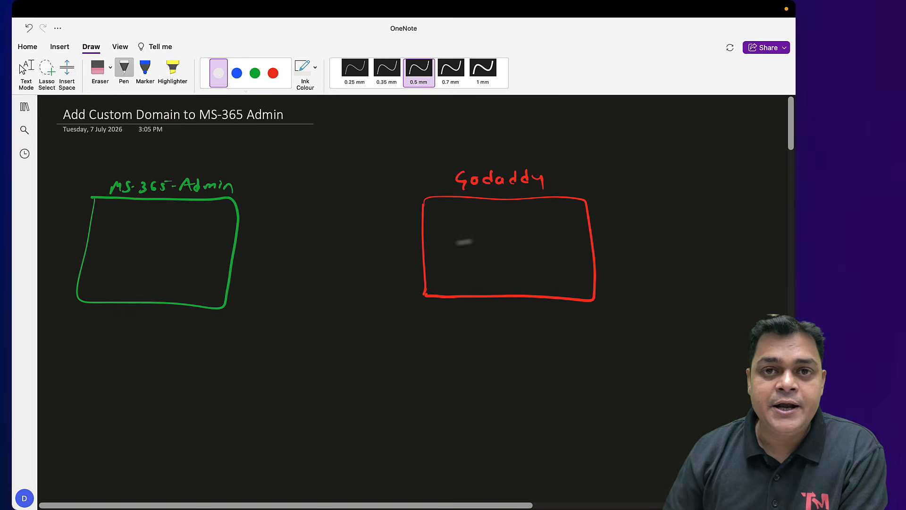
pyautogui.press('Escape')
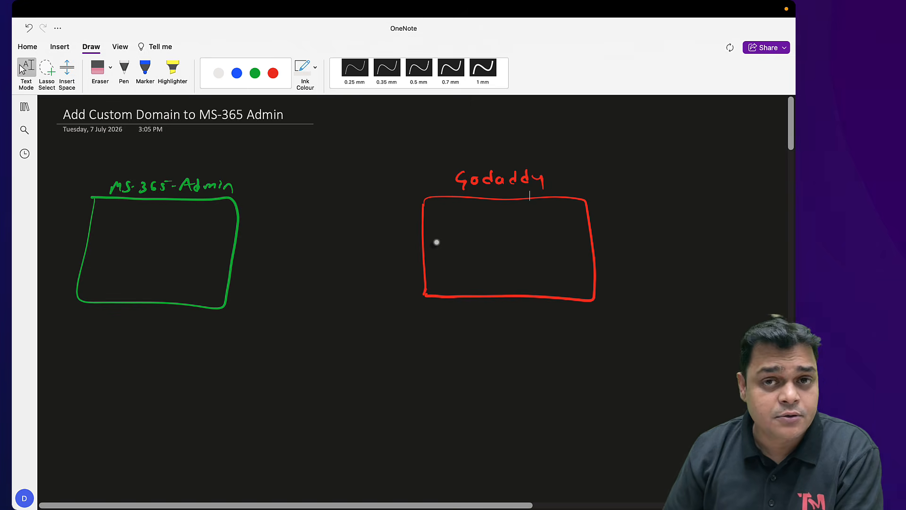
pyautogui.click(124, 72)
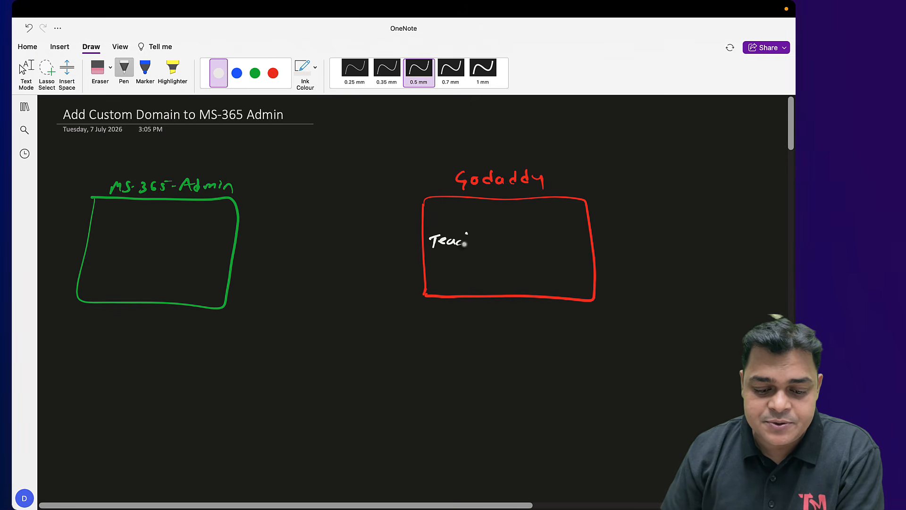
pyautogui.moveTo(465, 244)
pyautogui.mouseDown()
pyautogui.moveTo(542, 239)
pyautogui.moveTo(575, 255)
pyautogui.mouseUp()
pyautogui.click(586, 253)
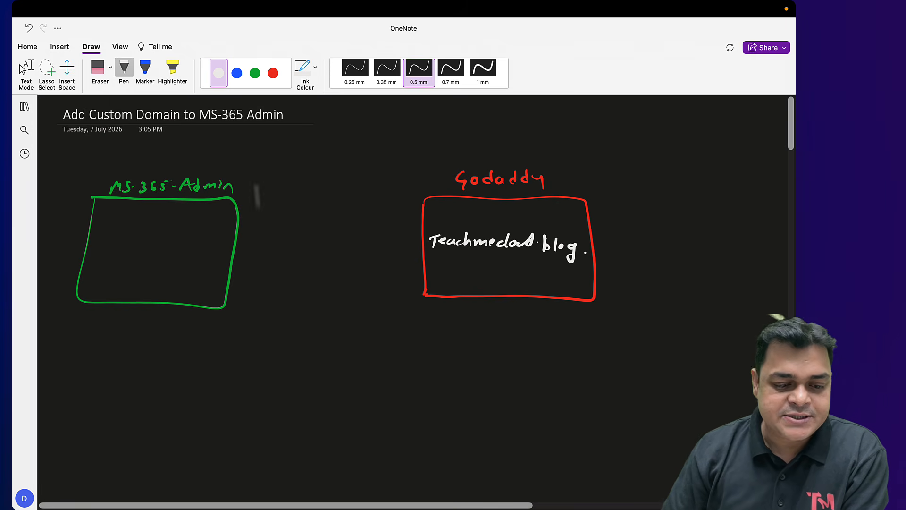
pyautogui.click(237, 73)
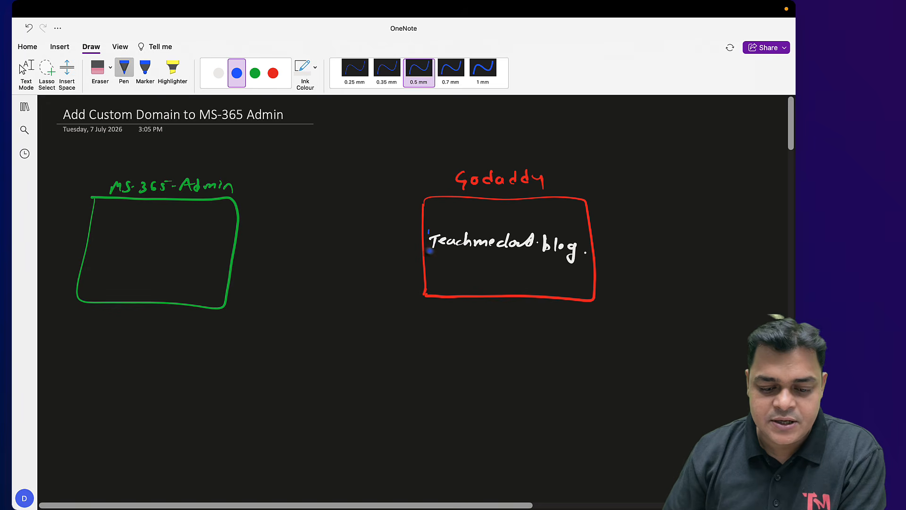
# Outline the domain in blue with an arrow to MS-365-Admin and write a sample address below
pyautogui.moveTo(428, 249)
pyautogui.mouseDown()
pyautogui.moveTo(479, 233)
pyautogui.moveTo(554, 234)
pyautogui.moveTo(586, 255)
pyautogui.moveTo(206, 261)
pyautogui.moveTo(215, 268)
pyautogui.mouseUp()
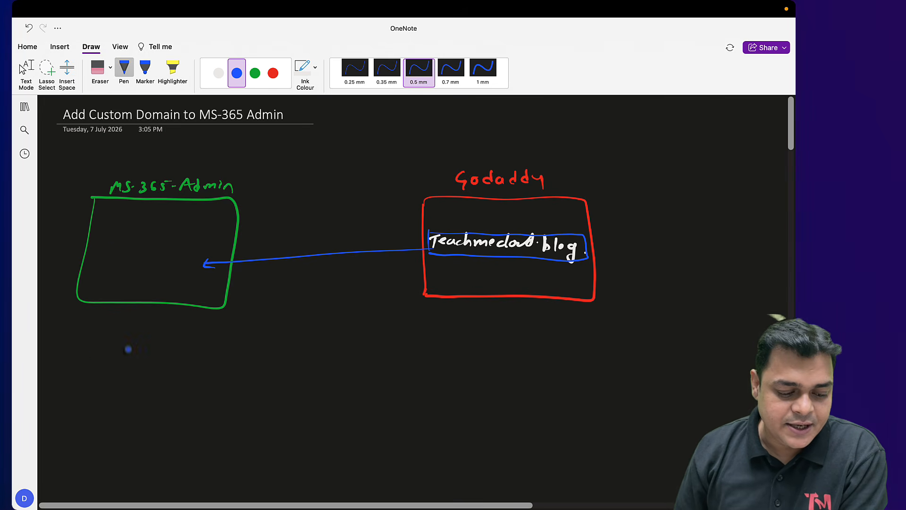
pyautogui.moveTo(85, 362); pyautogui.dragTo(155, 366)
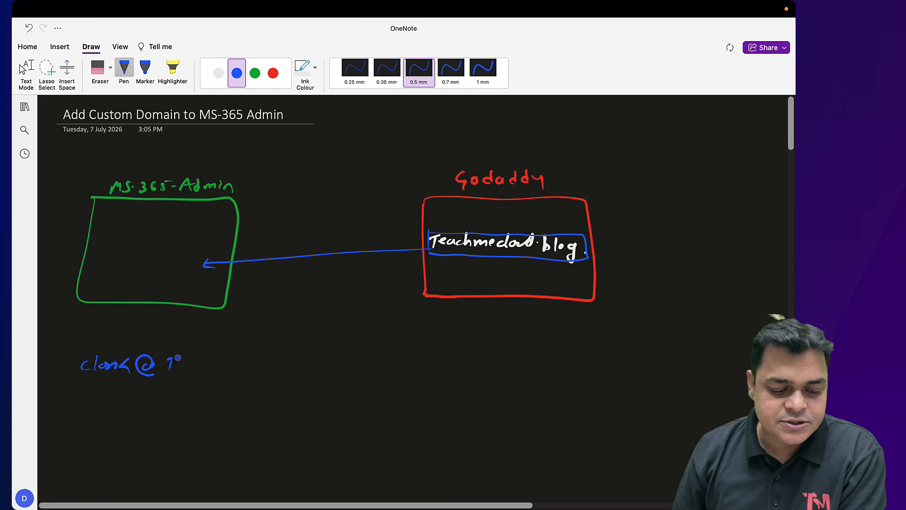
pyautogui.moveTo(210, 364); pyautogui.dragTo(369, 360)
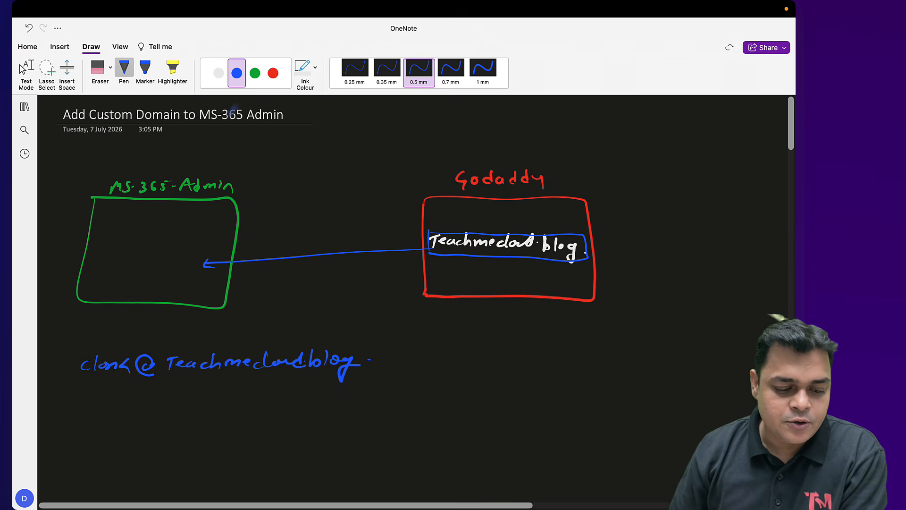
# Circle the domain part of the sample address in red ink
pyautogui.click(273, 73)
pyautogui.moveTo(164, 350)
pyautogui.mouseDown()
pyautogui.moveTo(160, 373)
pyautogui.moveTo(323, 402)
pyautogui.moveTo(369, 348)
pyautogui.moveTo(164, 350)
pyautogui.mouseUp()
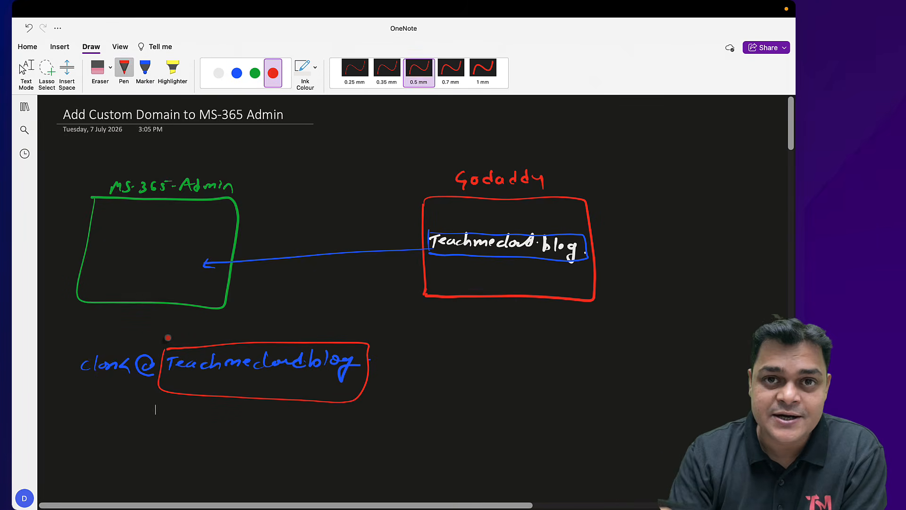
pyautogui.click(25, 69)
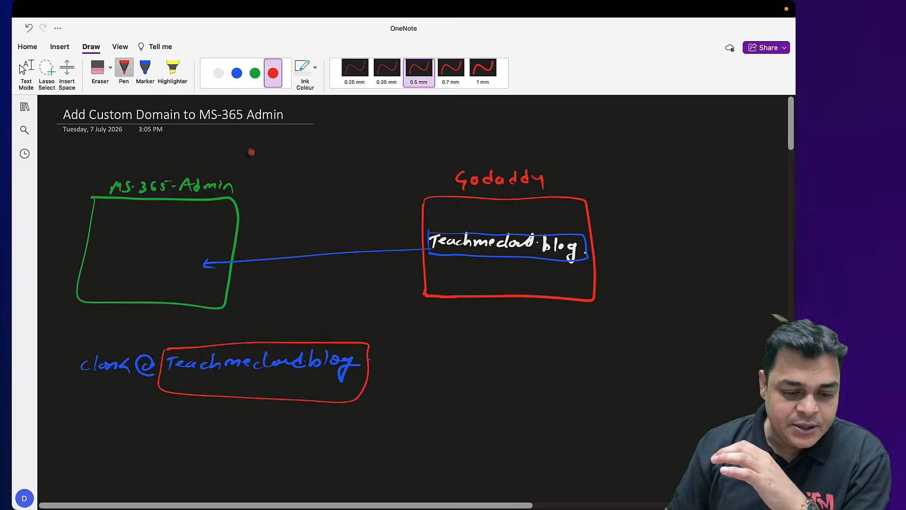
pyautogui.scroll(-5, 251, 151)
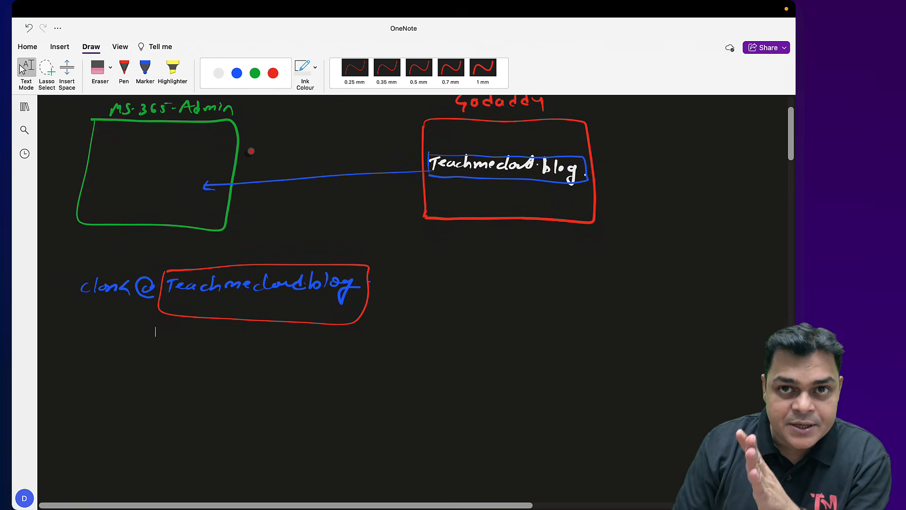
pyautogui.scroll(5, 251, 151)
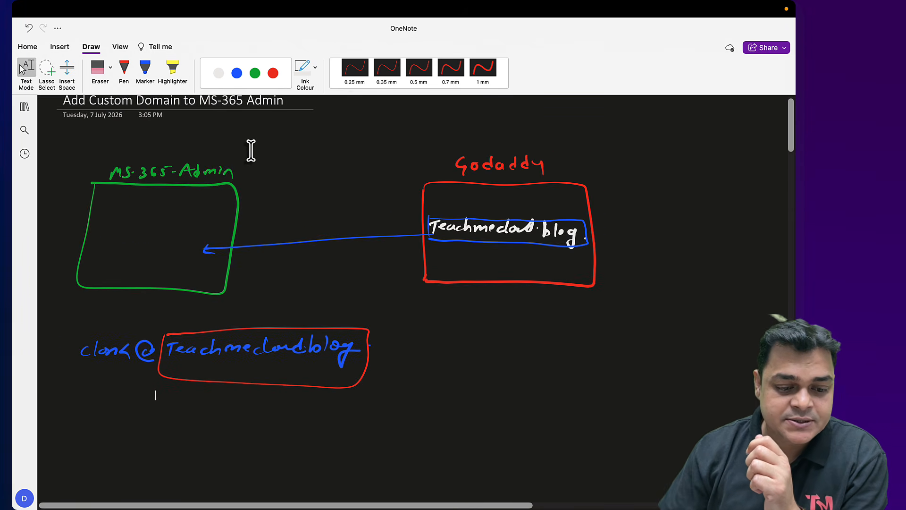
pyautogui.click(272, 74)
pyautogui.click(255, 73)
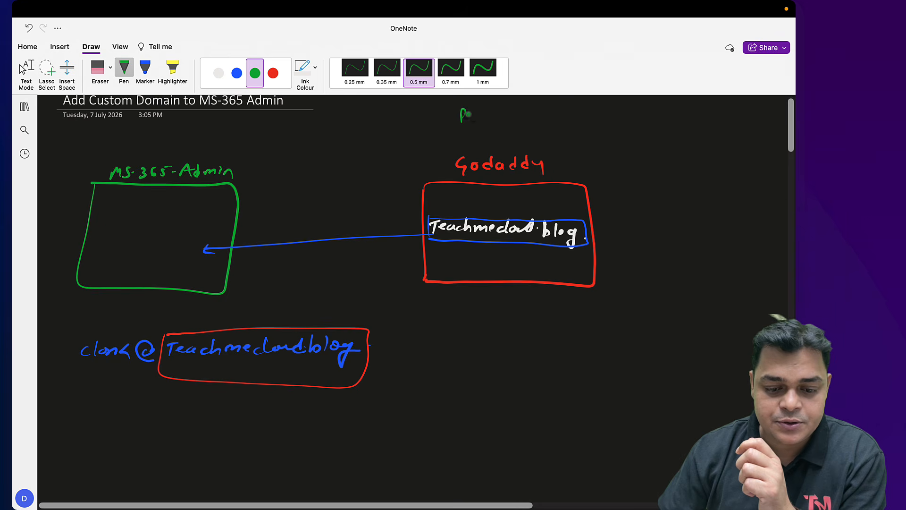
# Write 'Public DNS | Domain Name' and the 'A/C' and 'Access A/C' labels on the sketch
pyautogui.moveTo(477, 115)
pyautogui.mouseDown()
pyautogui.moveTo(566, 100)
pyautogui.moveTo(581, 113)
pyautogui.moveTo(711, 113)
pyautogui.mouseUp()
pyautogui.click(719, 114)
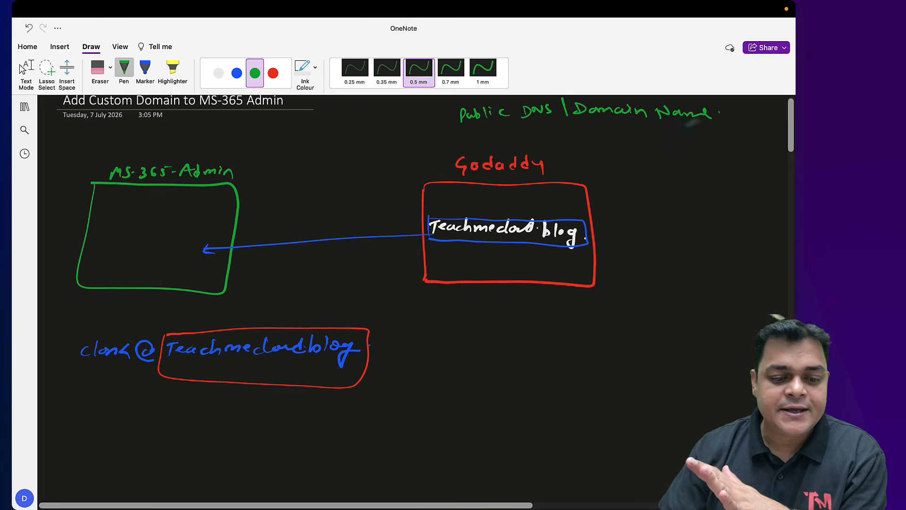
pyautogui.click(272, 73)
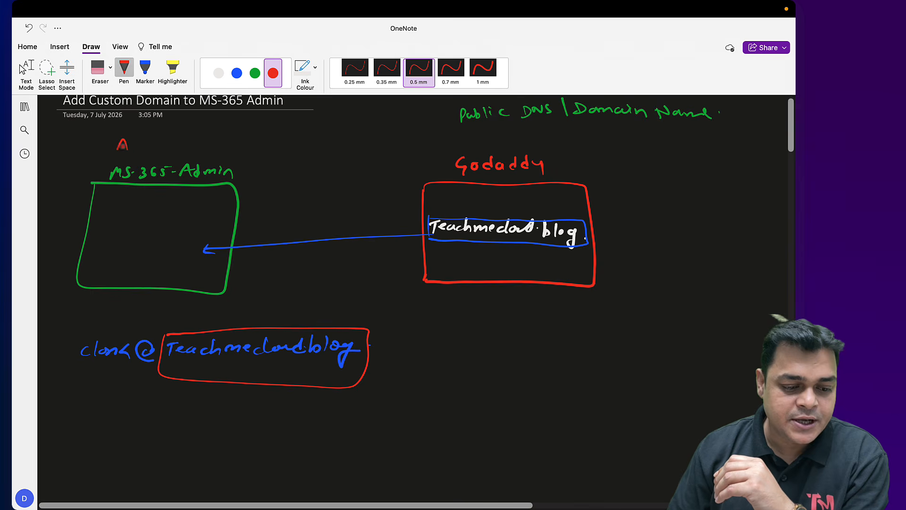
pyautogui.moveTo(184, 145); pyautogui.dragTo(190, 144)
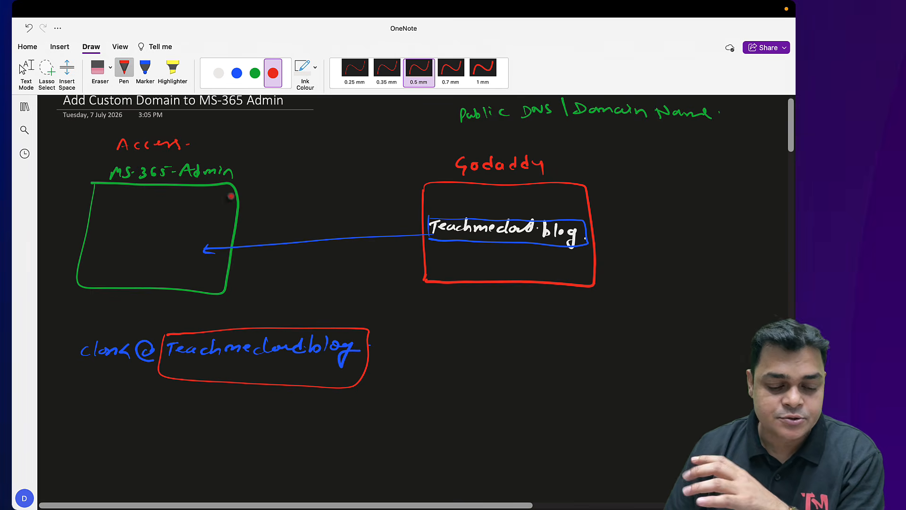
pyautogui.click(236, 73)
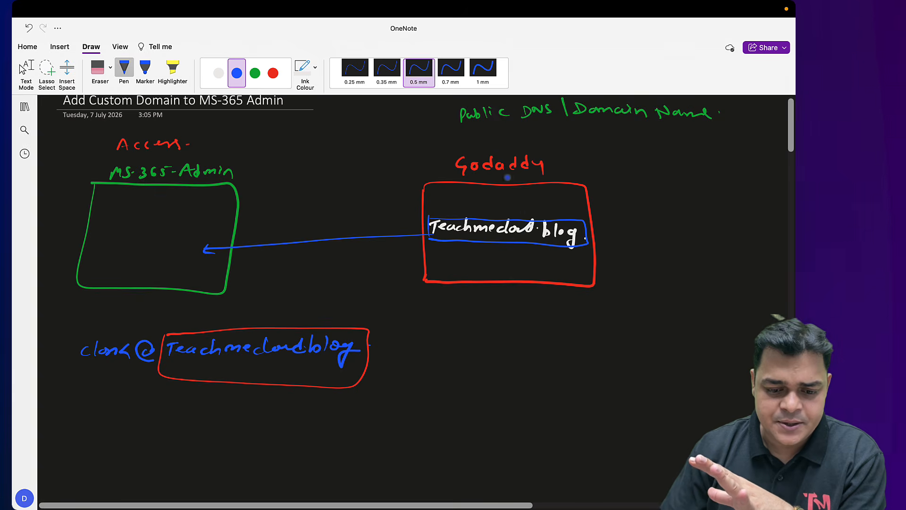
pyautogui.moveTo(486, 132); pyautogui.dragTo(492, 141)
pyautogui.moveTo(501, 128)
pyautogui.mouseDown()
pyautogui.moveTo(495, 142)
pyautogui.moveTo(519, 141)
pyautogui.mouseUp()
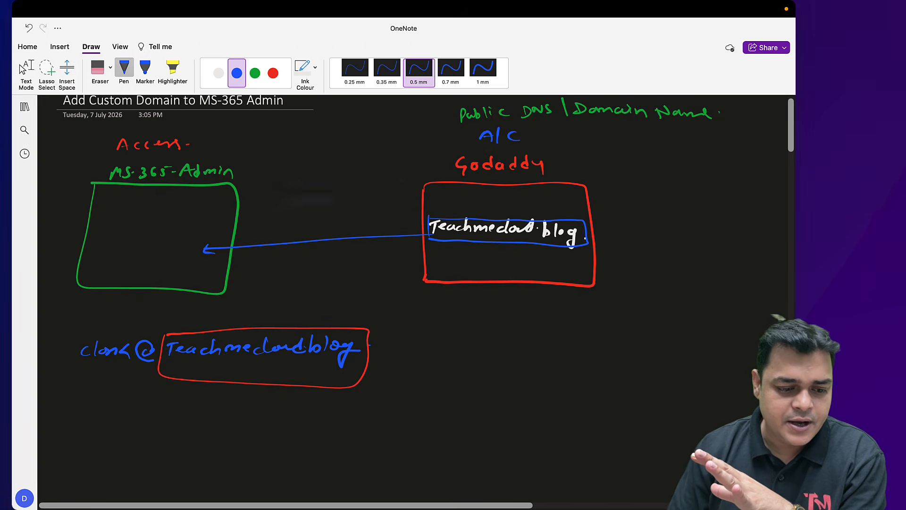
pyautogui.moveTo(241, 136); pyautogui.dragTo(243, 146)
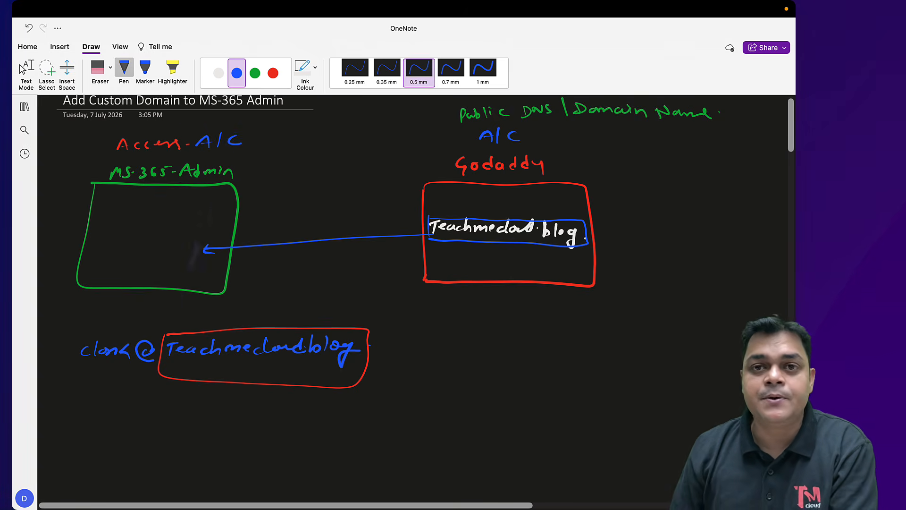
# Leave ink mode and switch to the Microsoft 365 admin center in the browser
pyautogui.press('Escape')
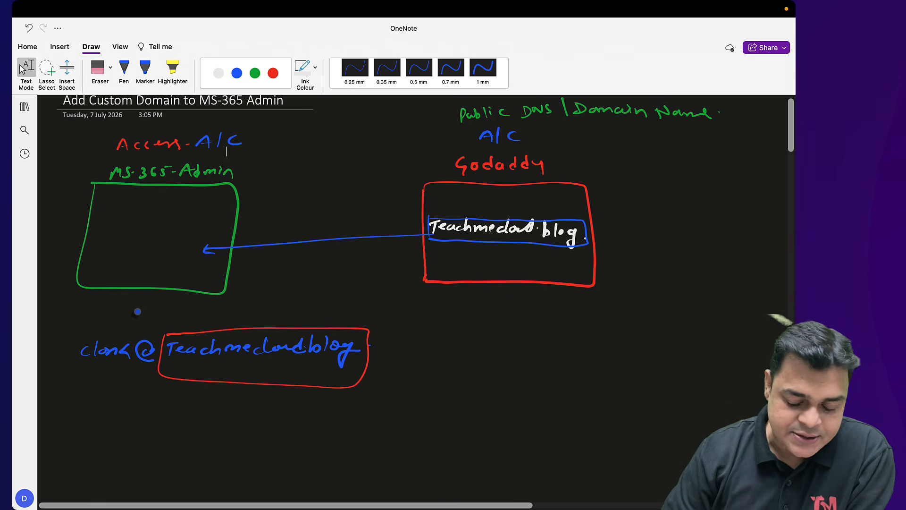
pyautogui.scroll(-3, 137, 312)
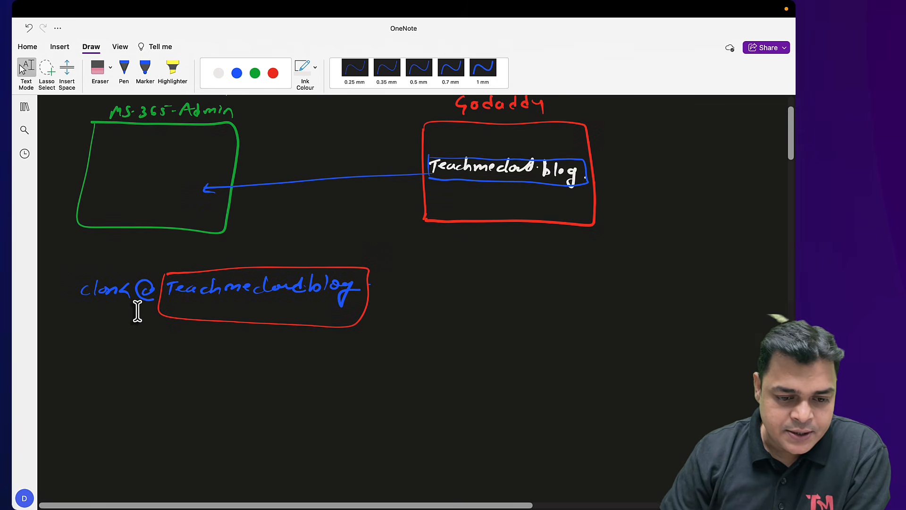
pyautogui.hotkey('ctrl', 'Left')
pyautogui.hotkey('ctrl', 'Right')
pyautogui.hotkey('ctrl', 'Right')
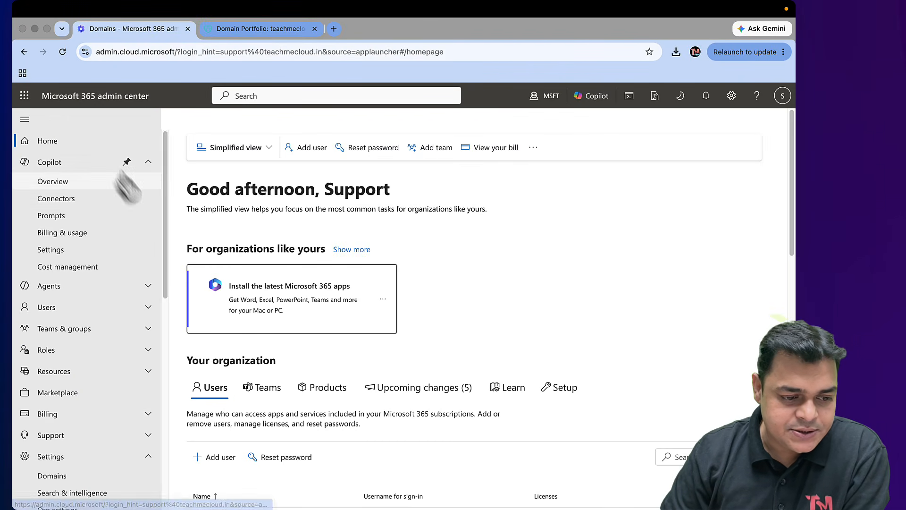
# Open the Domains page under Settings in the Microsoft 365 admin center
pyautogui.click(63, 52)
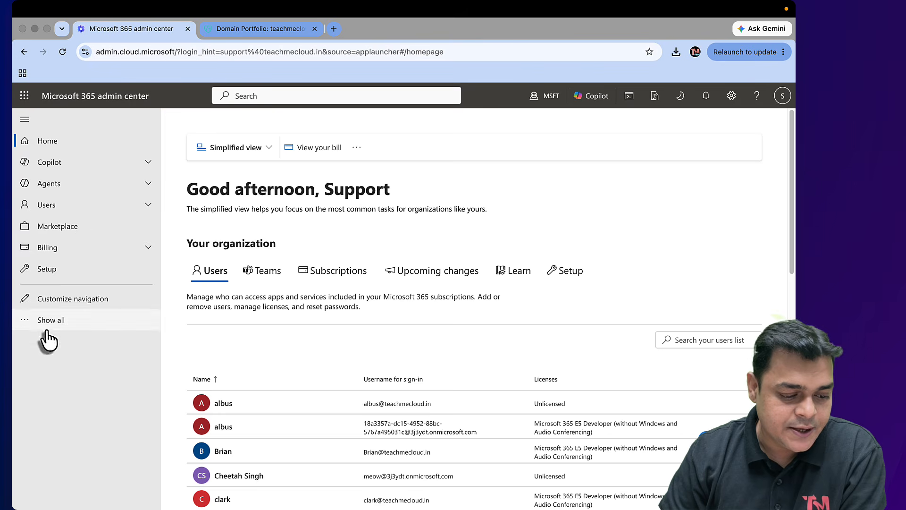
pyautogui.click(46, 330)
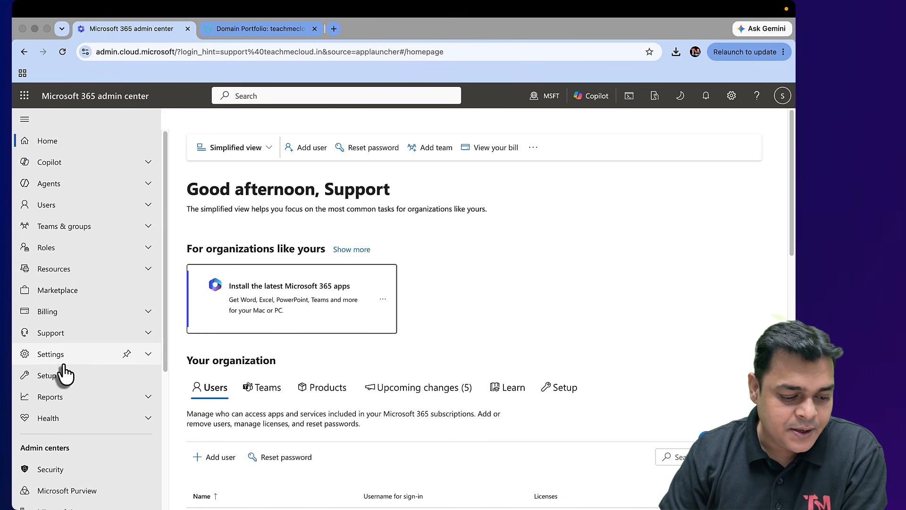
pyautogui.click(60, 354)
pyautogui.click(56, 374)
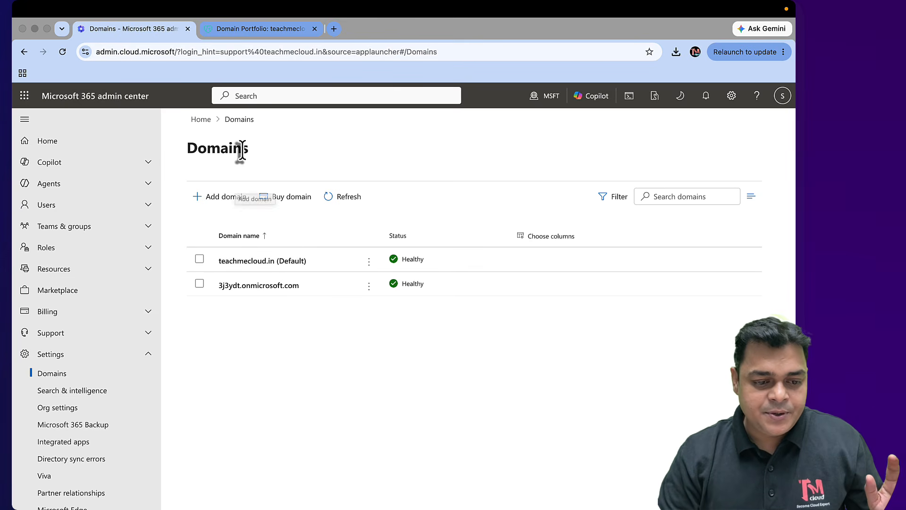
# Copy the domain name teachmecloud.blog from GoDaddy and return to the Domains list
pyautogui.click(261, 31)
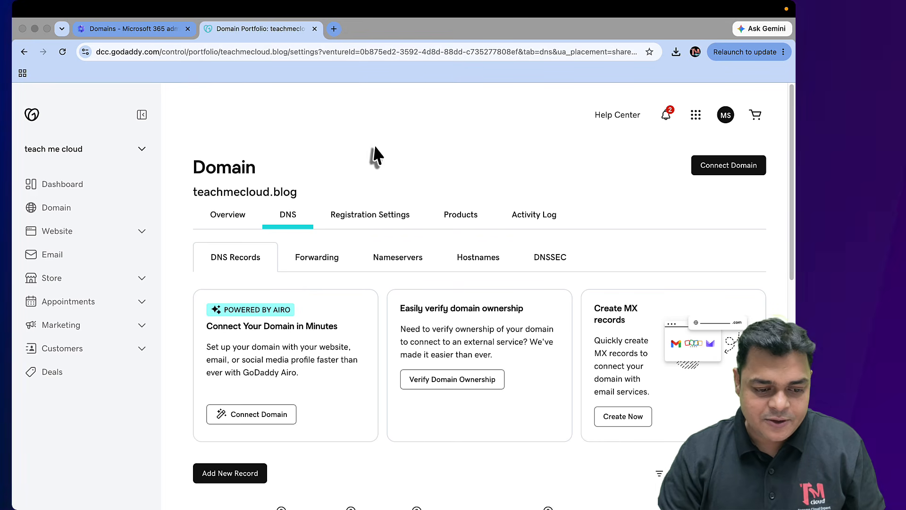
pyautogui.moveTo(305, 193); pyautogui.dragTo(193, 194)
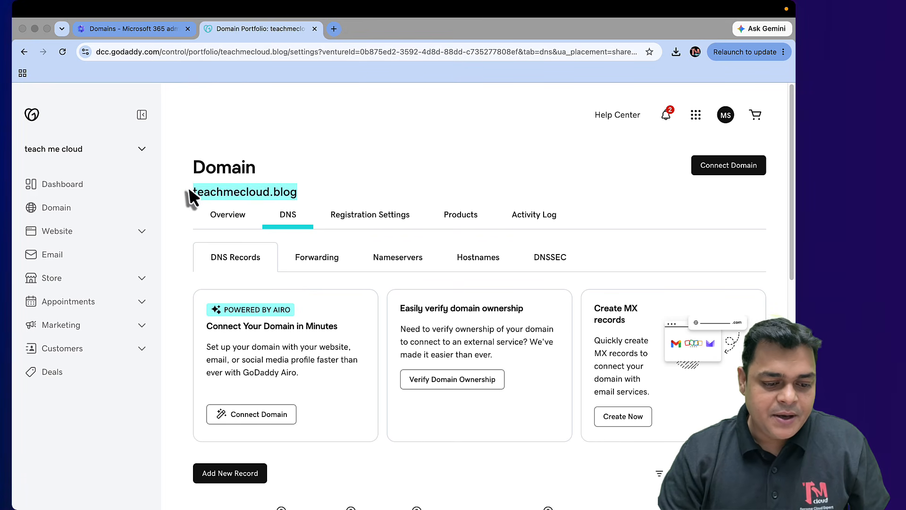
pyautogui.rightClick(219, 192)
pyautogui.click(232, 219)
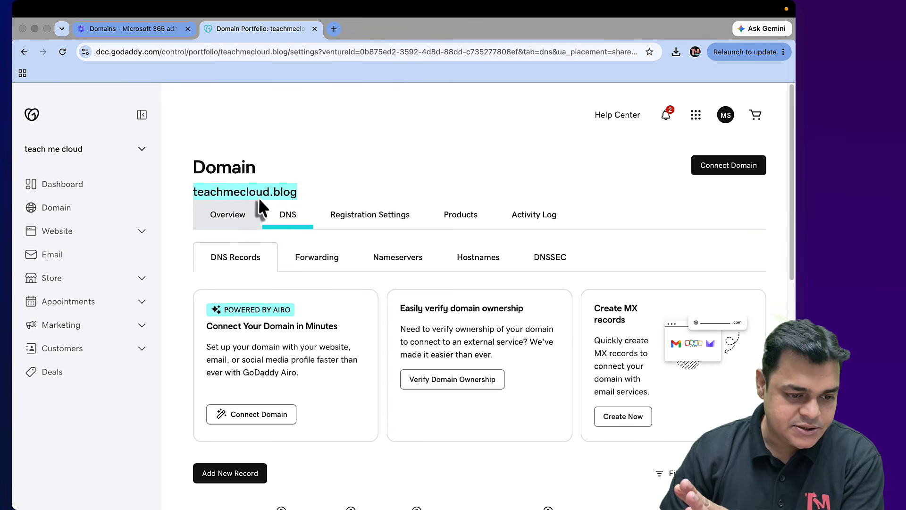
pyautogui.click(148, 29)
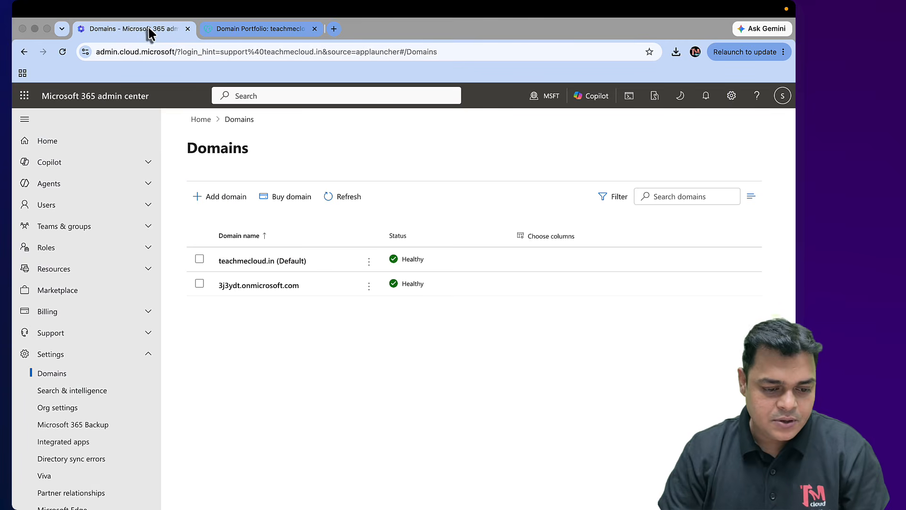
# Add teachmecloud.blog as a new domain and choose TXT record verification
pyautogui.click(214, 196)
pyautogui.press('super+v')
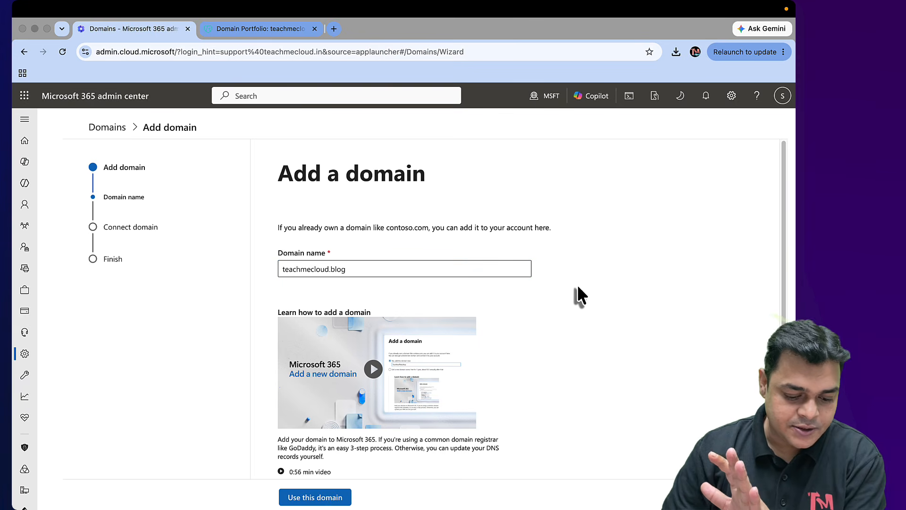
pyautogui.scroll(-2, 455, 470)
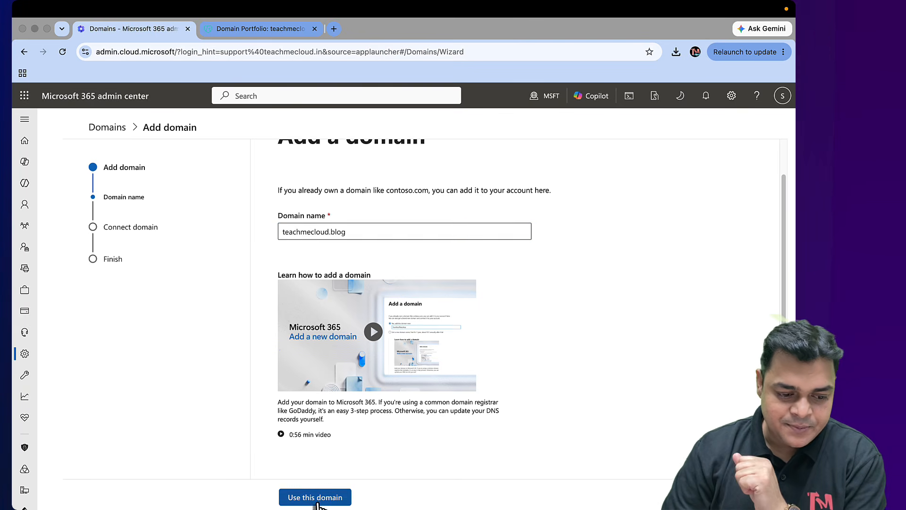
pyautogui.click(317, 498)
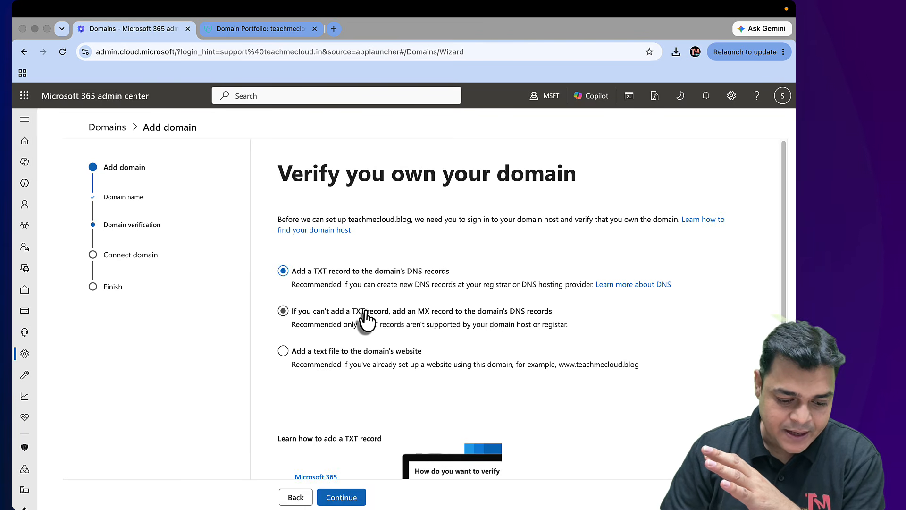
pyautogui.scroll(-3, 417, 361)
pyautogui.scroll(-1, 349, 494)
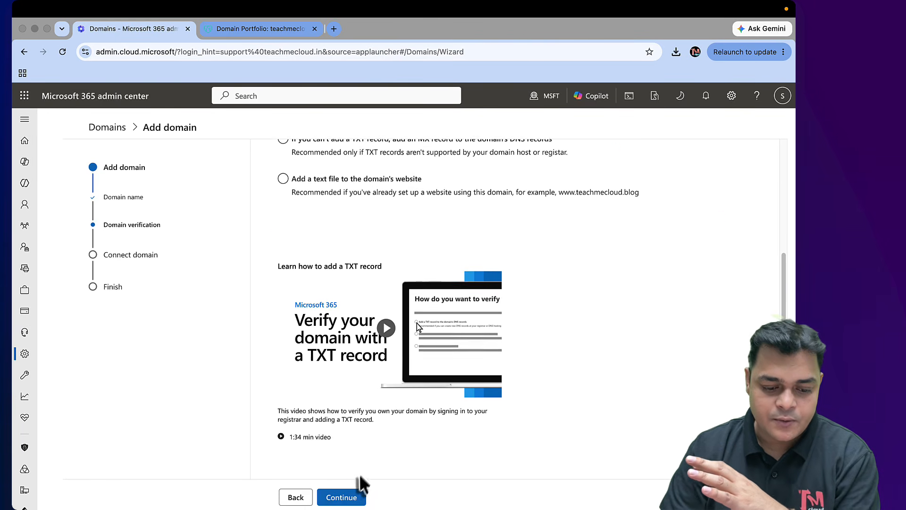
pyautogui.click(350, 497)
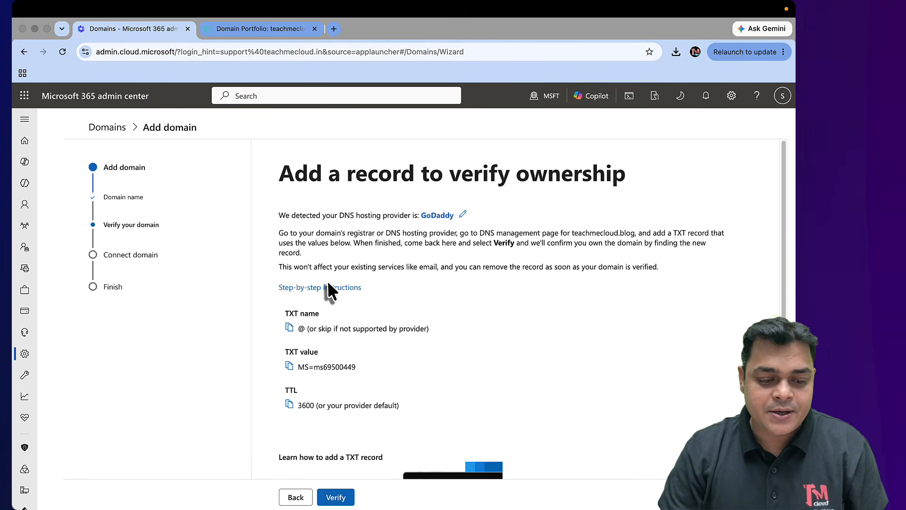
pyautogui.scroll(-3, 327, 281)
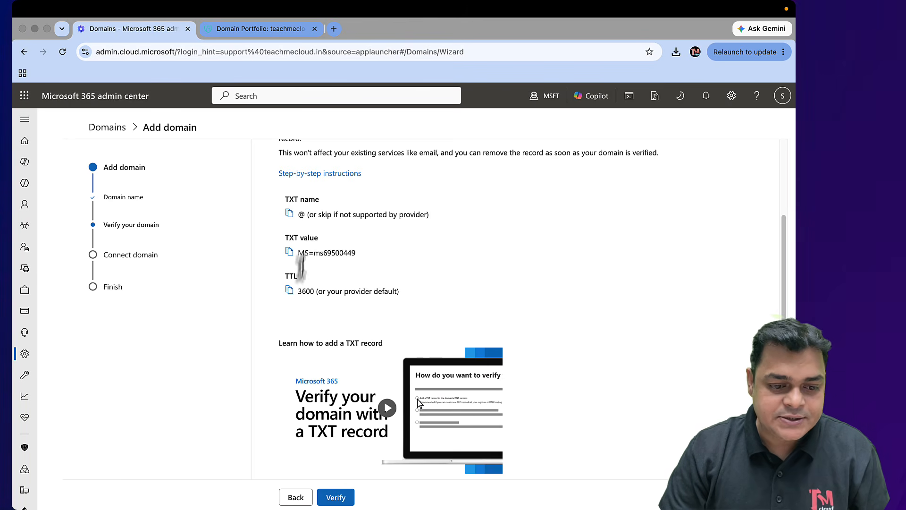
# Bring up the GoDaddy DNS records list for teachmecloud.blog
pyautogui.click(278, 32)
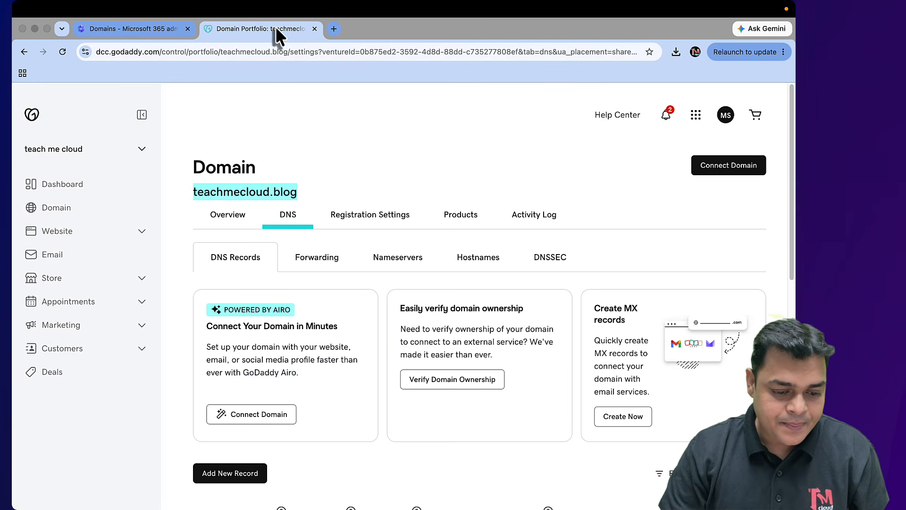
pyautogui.scroll(-3, 267, 352)
pyautogui.scroll(-6, 268, 352)
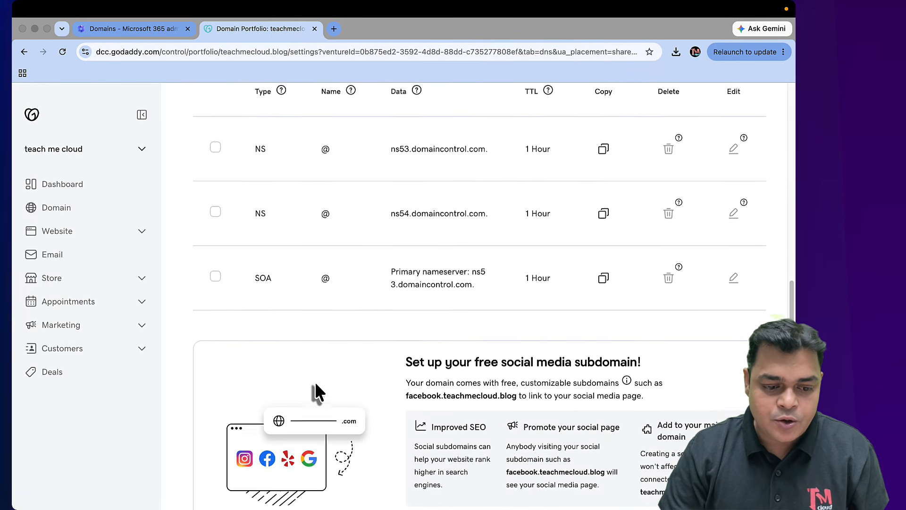
pyautogui.scroll(6, 314, 391)
# Save a GoDaddy TXT record for @ with Microsoft's verification value and custom TTL 3600 seconds
pyautogui.scroll(2, 243, 146)
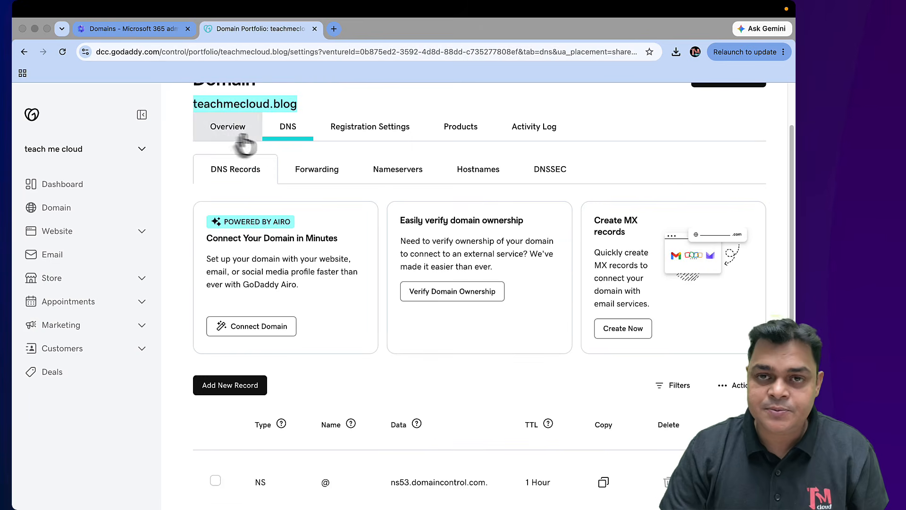
pyautogui.scroll(-3, 244, 229)
pyautogui.click(232, 288)
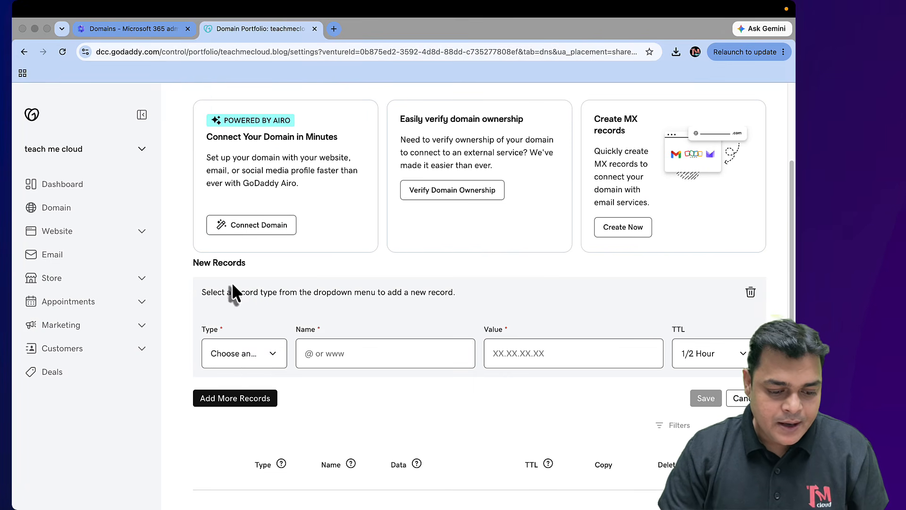
pyautogui.click(240, 360)
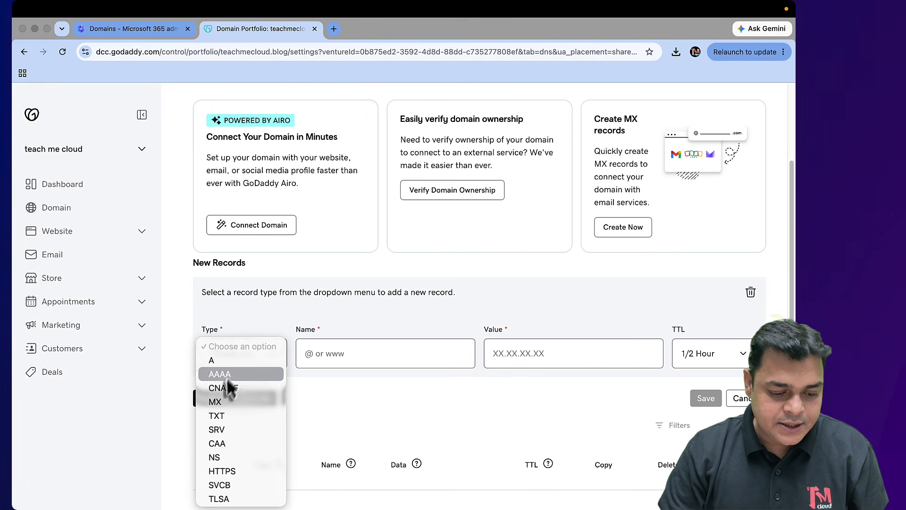
pyautogui.click(222, 416)
pyautogui.click(355, 361)
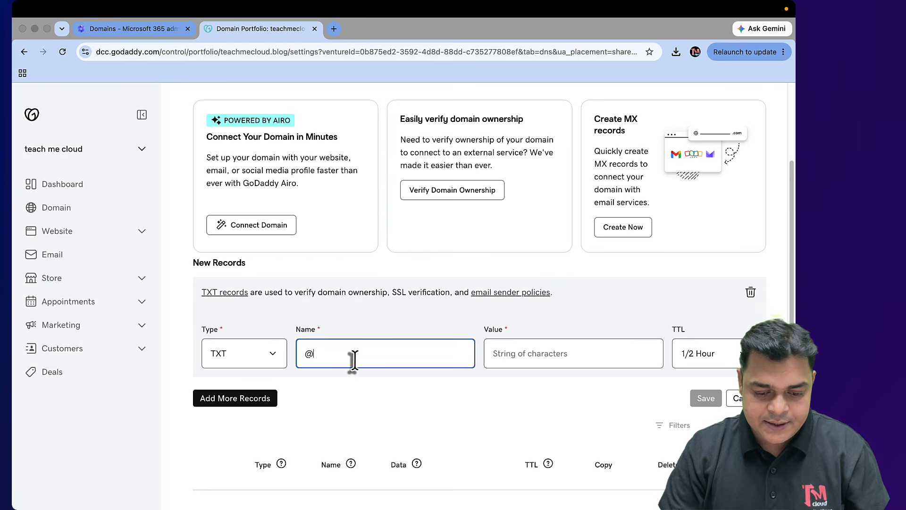
pyautogui.click(552, 354)
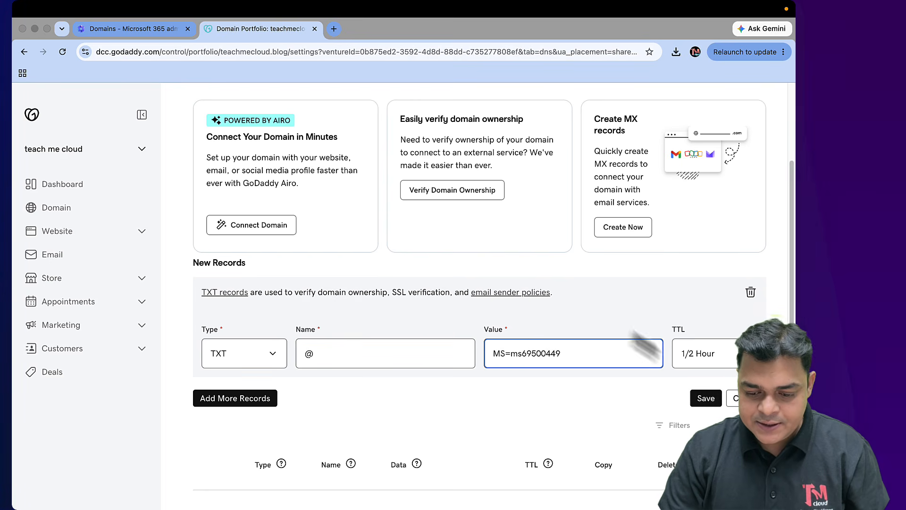
pyautogui.click(696, 354)
pyautogui.click(694, 416)
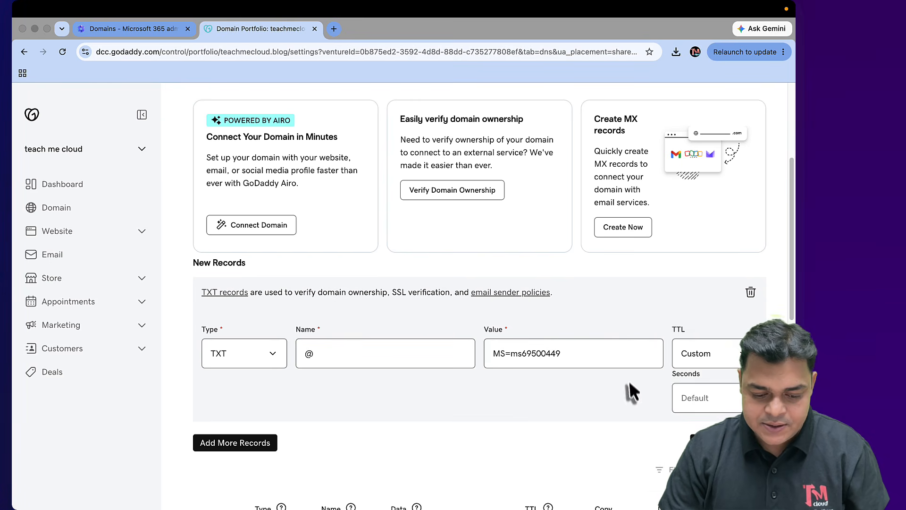
pyautogui.write('36')
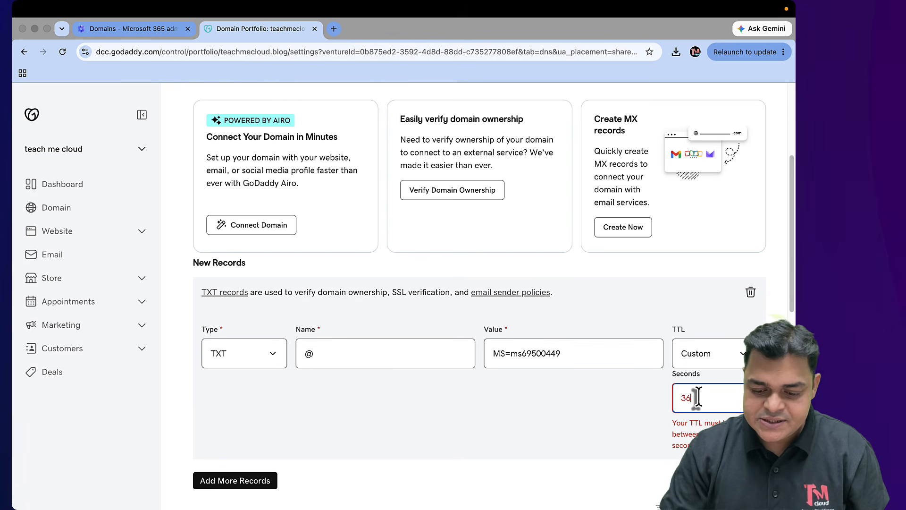
pyautogui.write('00')
pyautogui.click(699, 442)
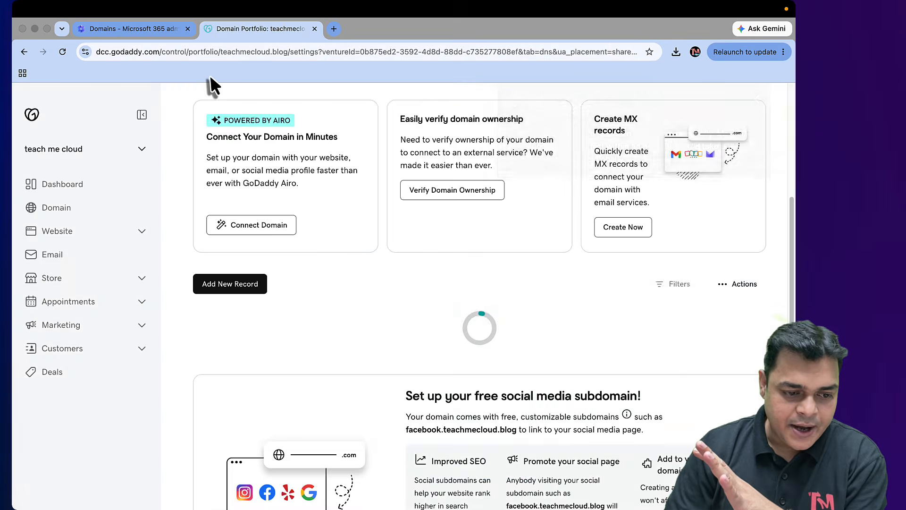
# Verify teachmecloud.blog in Microsoft 365, retrying after the first check fails
pyautogui.click(144, 31)
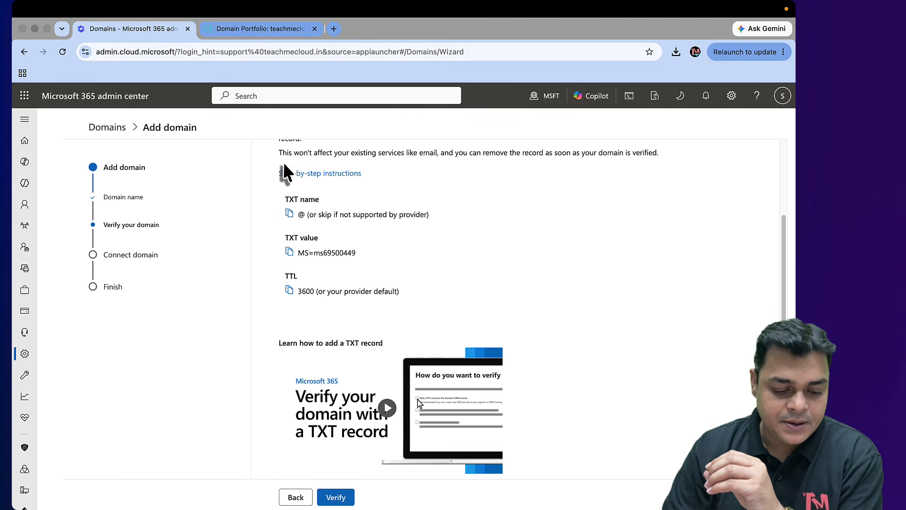
pyautogui.scroll(-3, 351, 373)
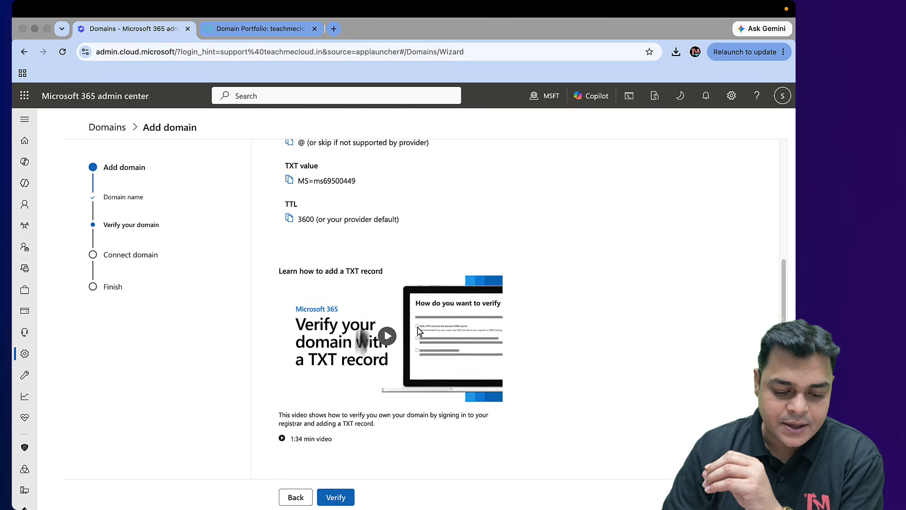
pyautogui.click(336, 497)
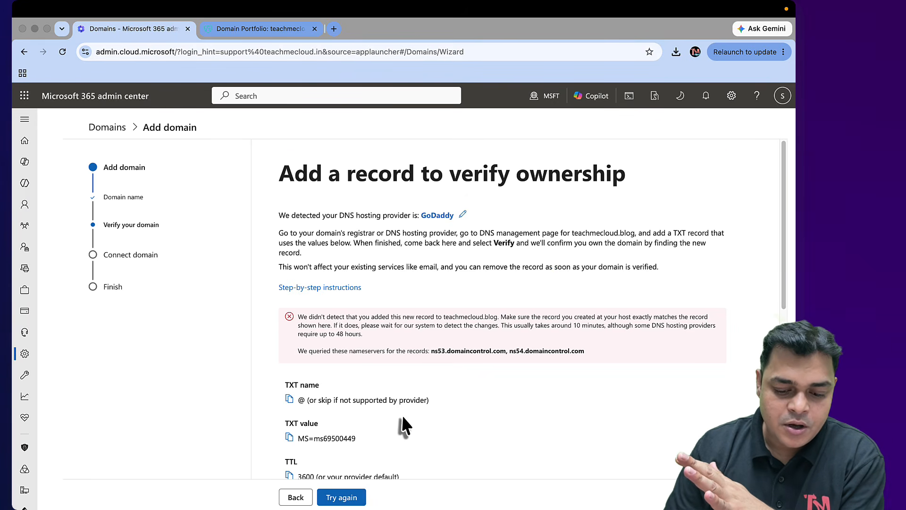
pyautogui.scroll(-10, 401, 425)
pyautogui.click(337, 498)
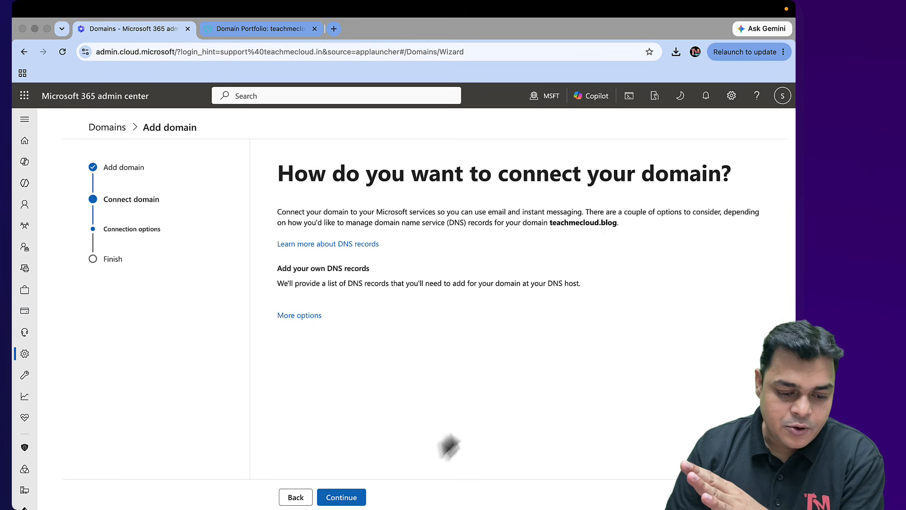
# Continue to the DNS records step and expand the expected MX, CNAME and TXT records
pyautogui.click(342, 495)
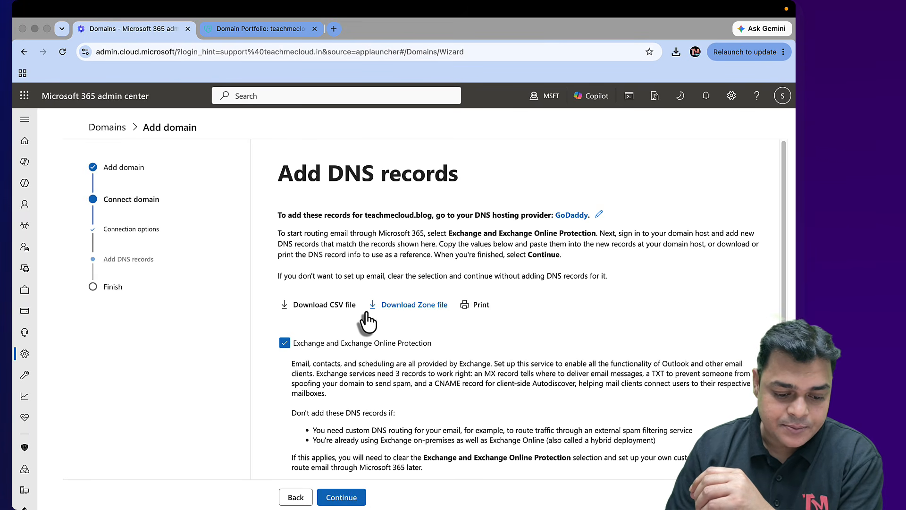
pyautogui.scroll(-5, 366, 319)
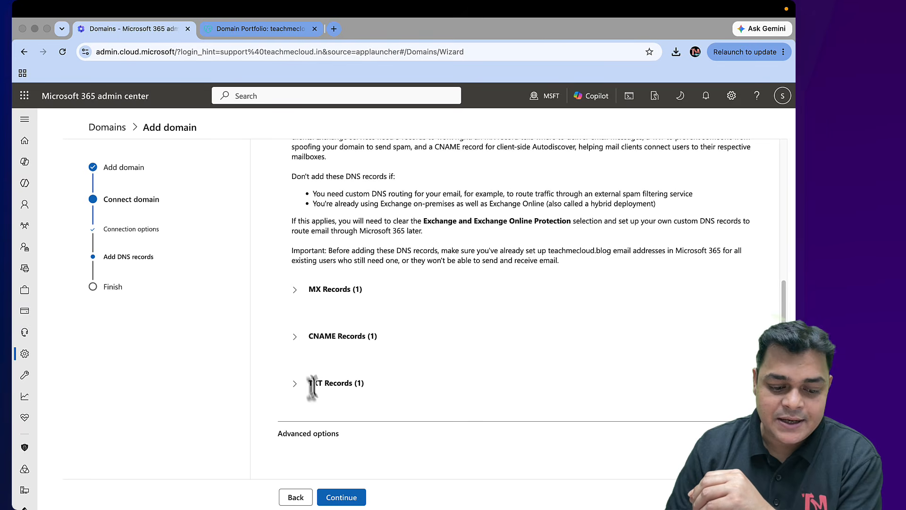
pyautogui.click(296, 289)
pyautogui.scroll(-3, 302, 375)
pyautogui.click(295, 334)
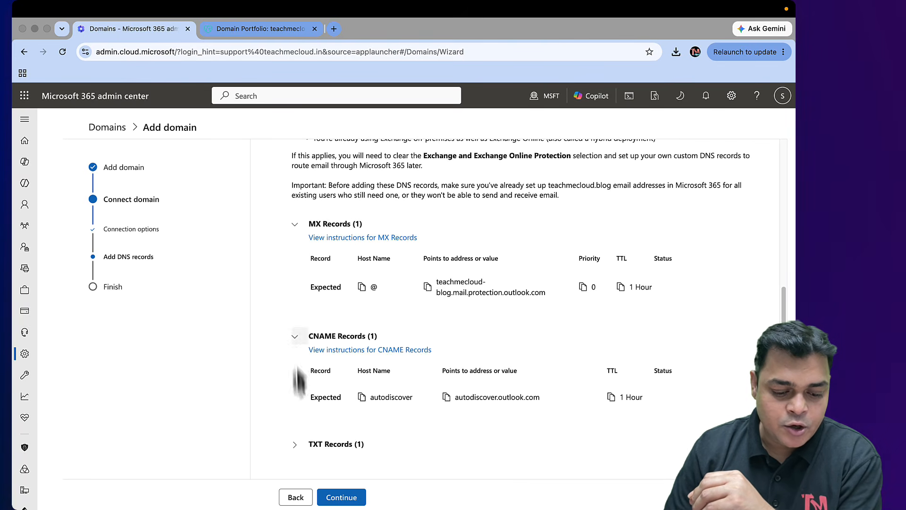
pyautogui.scroll(-2, 302, 415)
pyautogui.click(295, 383)
# Copy the MX record's points-to address and go to the GoDaddy DNS page
pyautogui.scroll(-1, 360, 400)
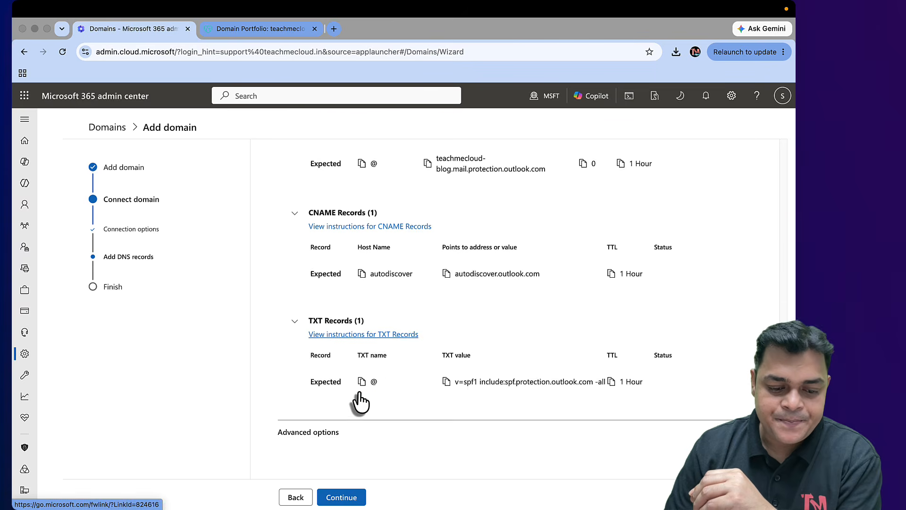
pyautogui.scroll(3, 360, 401)
pyautogui.scroll(-1, 361, 401)
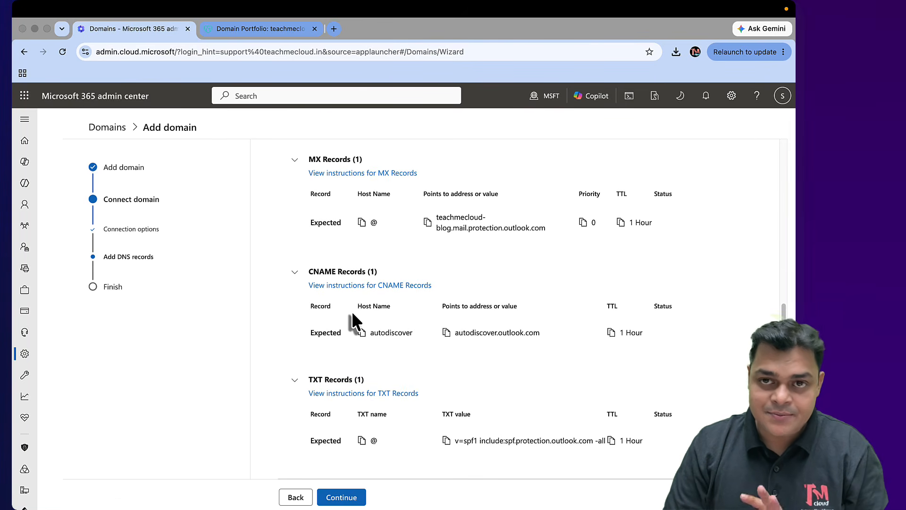
pyautogui.scroll(1, 352, 321)
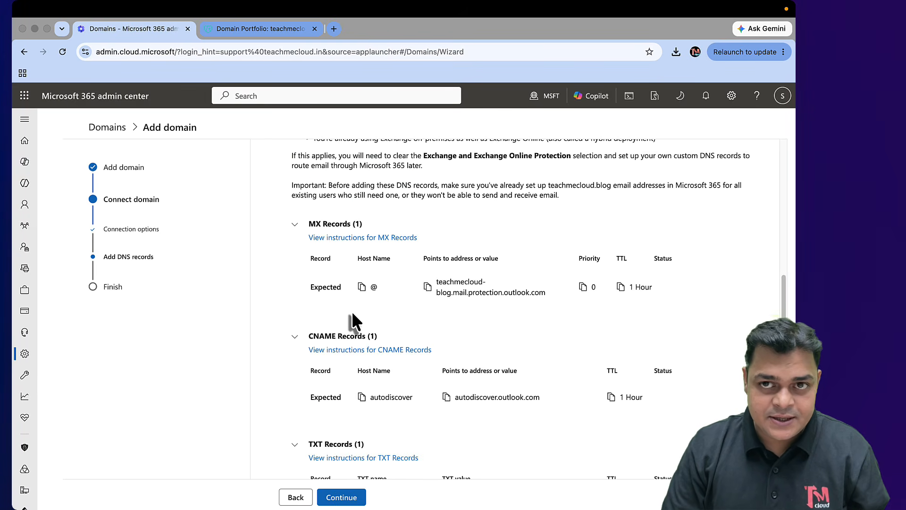
pyautogui.click(427, 287)
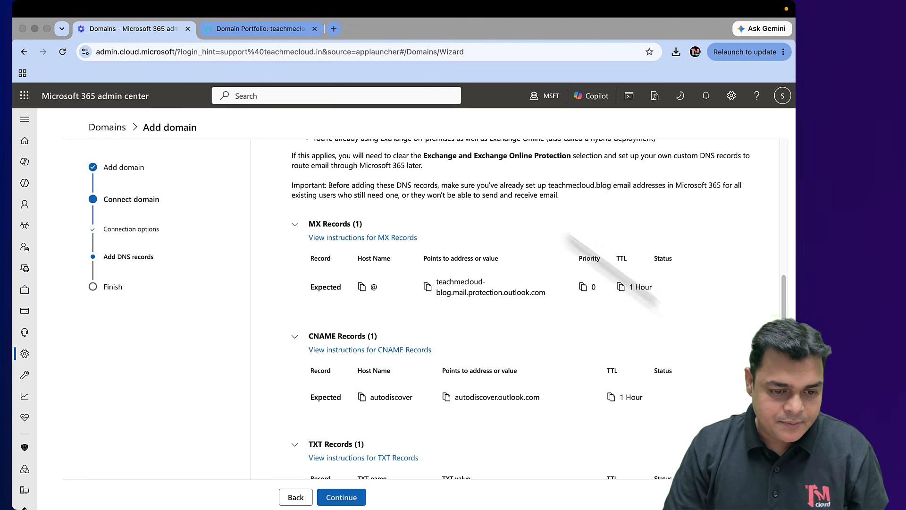
pyautogui.click(283, 29)
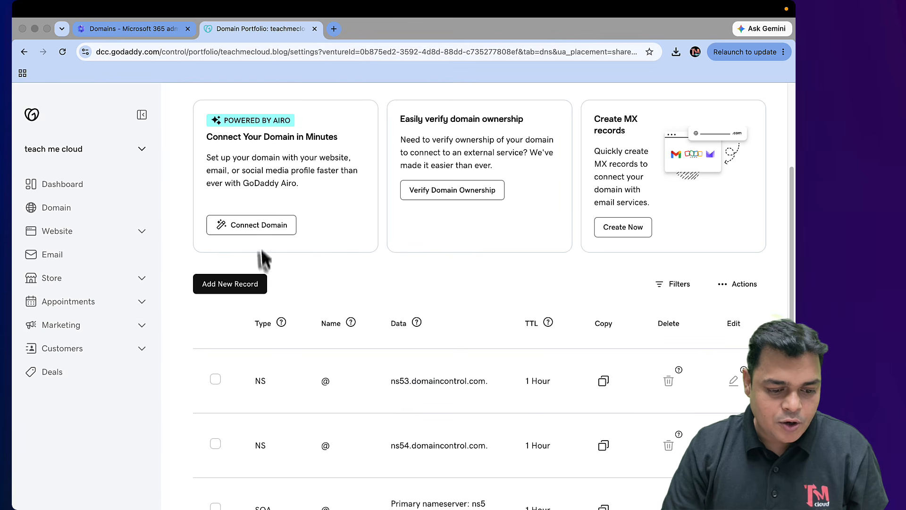
# Save an MX record: @, priority 0, teachmecloud-blog.mail.protection.outlook.com, TTL 1 Hour
pyautogui.click(239, 287)
pyautogui.click(255, 356)
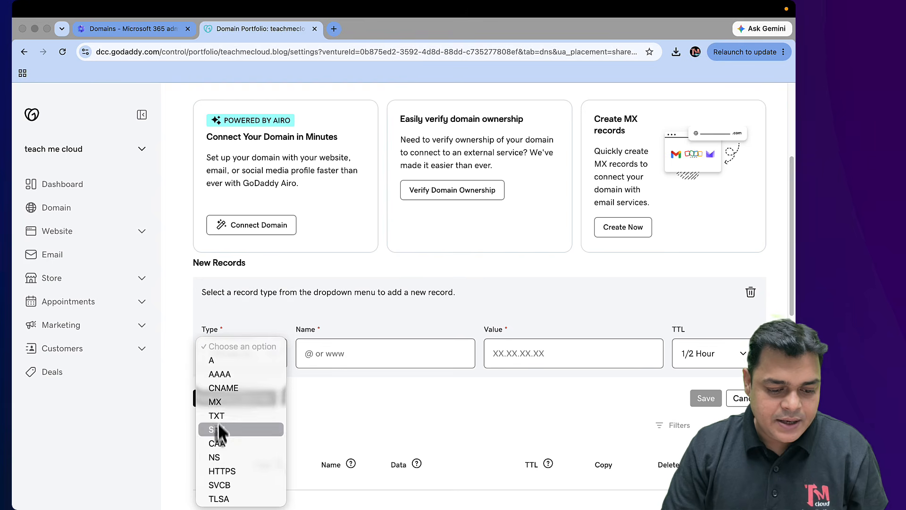
pyautogui.click(215, 401)
pyautogui.click(314, 355)
pyautogui.write('@')
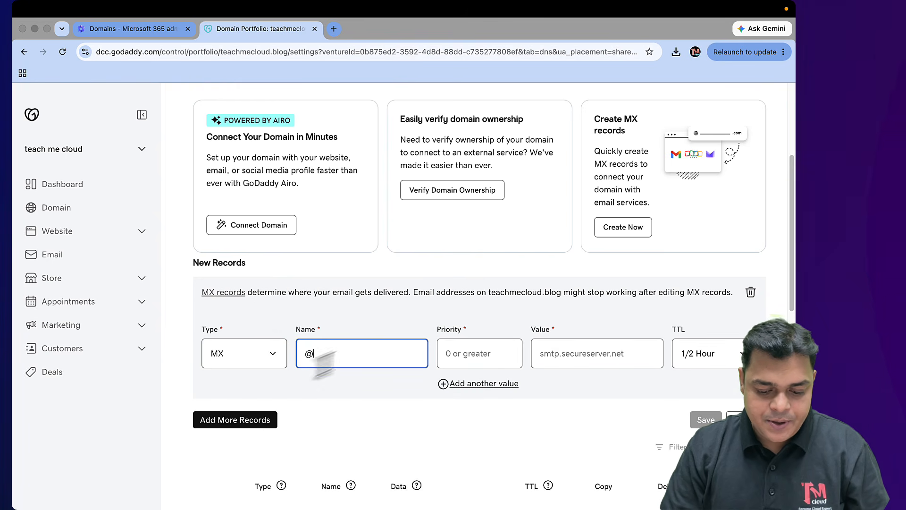
pyautogui.click(477, 351)
pyautogui.write('0')
pyautogui.click(556, 351)
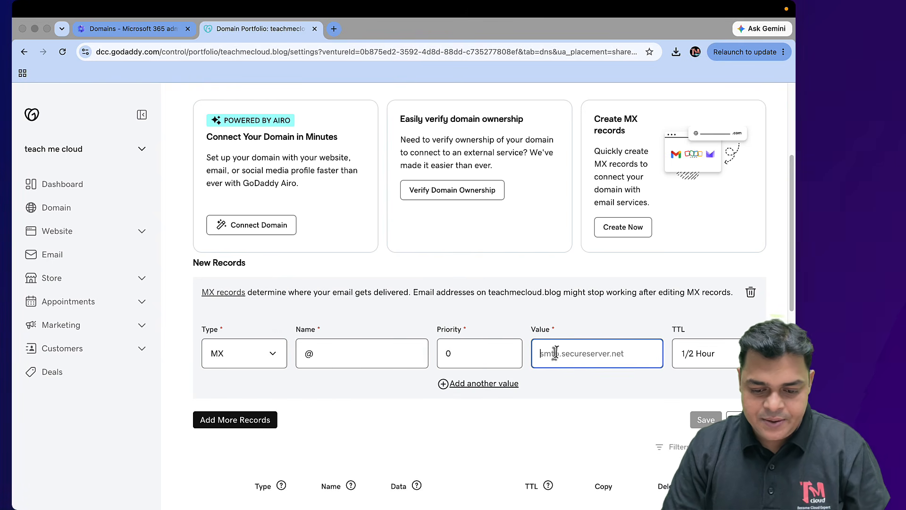
pyautogui.press('super+v')
pyautogui.click(693, 354)
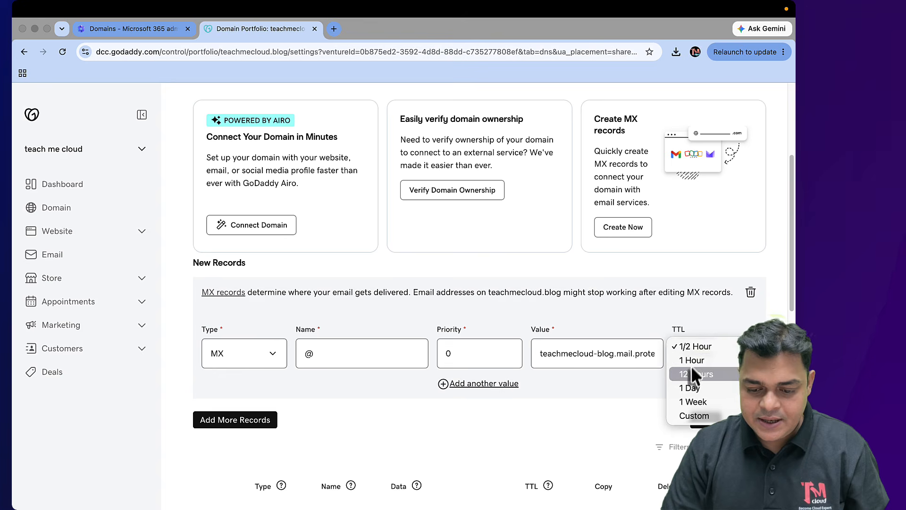
pyautogui.click(695, 376)
pyautogui.click(705, 420)
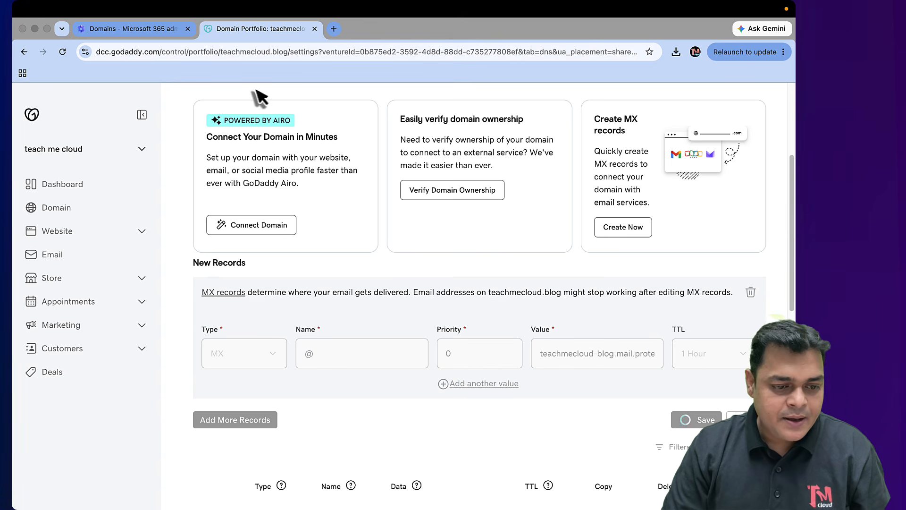
pyautogui.click(147, 32)
pyautogui.scroll(-3, 321, 321)
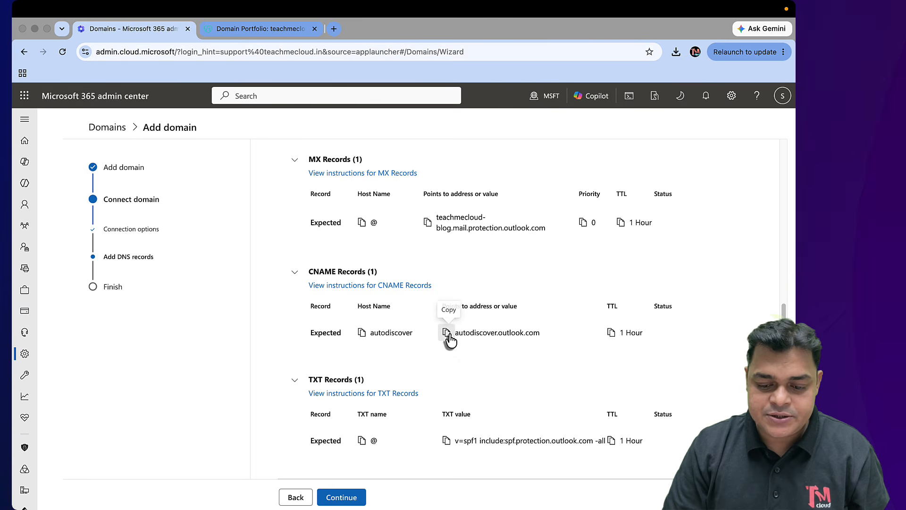
# Add a CNAME record 'autodiscover' targeting autodiscover.outlook.com with a 1 Hour TTL
pyautogui.click(271, 29)
pyautogui.click(231, 289)
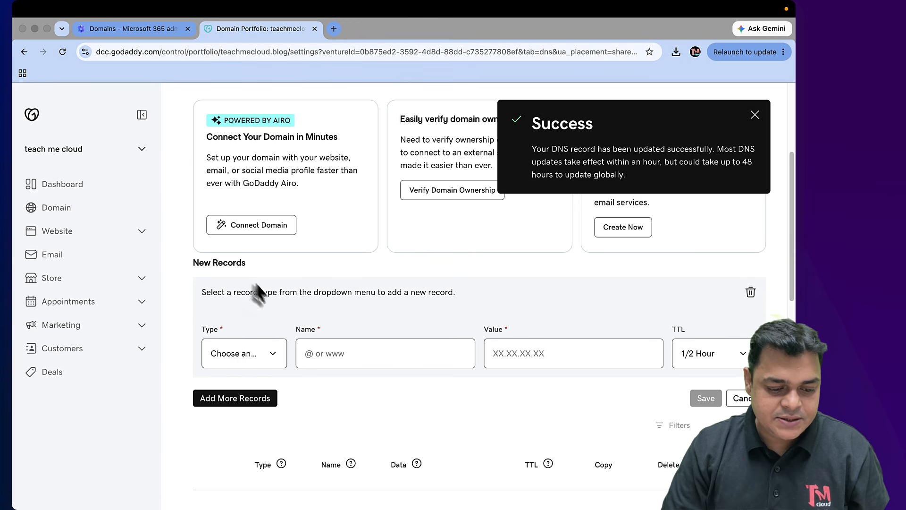
pyautogui.click(250, 355)
pyautogui.click(235, 393)
pyautogui.click(348, 352)
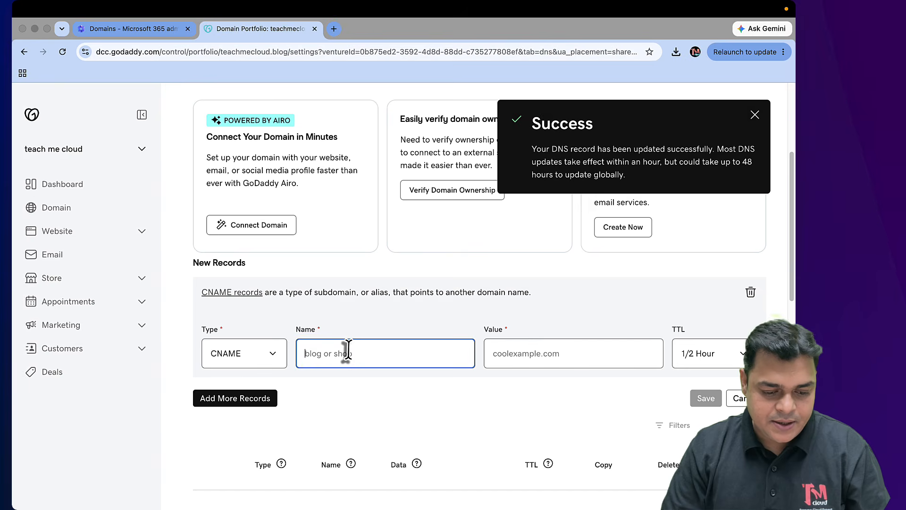
pyautogui.write('A')
pyautogui.press('BackSpace')
pyautogui.write('a')
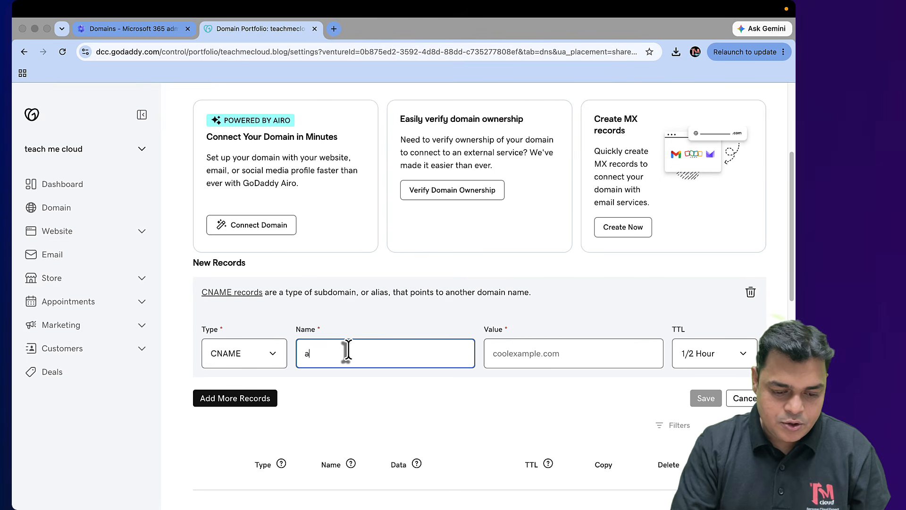
pyautogui.write('utodisc')
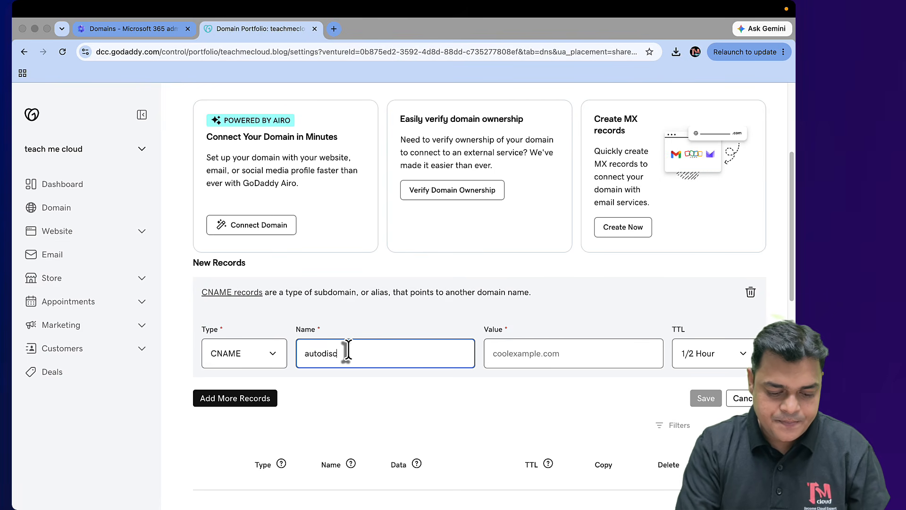
pyautogui.write('ove')
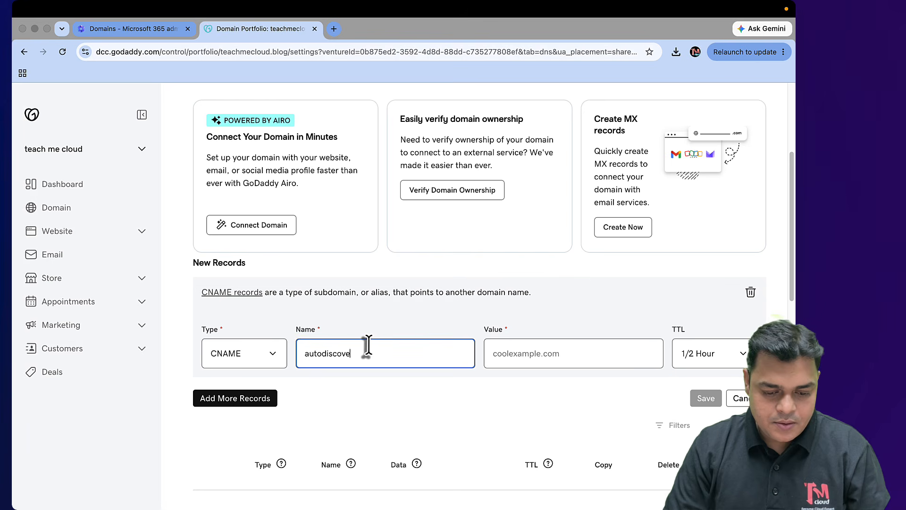
pyautogui.write('r')
pyautogui.click(520, 365)
pyautogui.write('autodiscover.outlook.com')
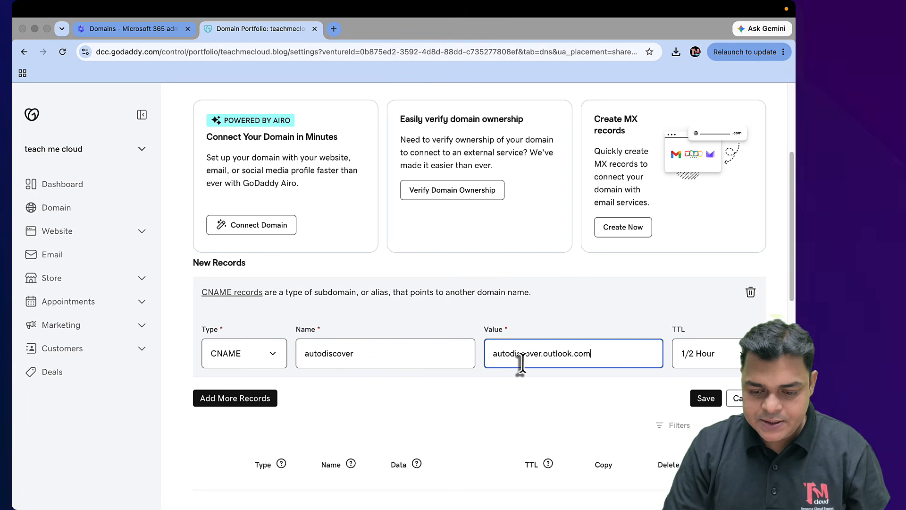
pyautogui.click(683, 363)
pyautogui.click(688, 362)
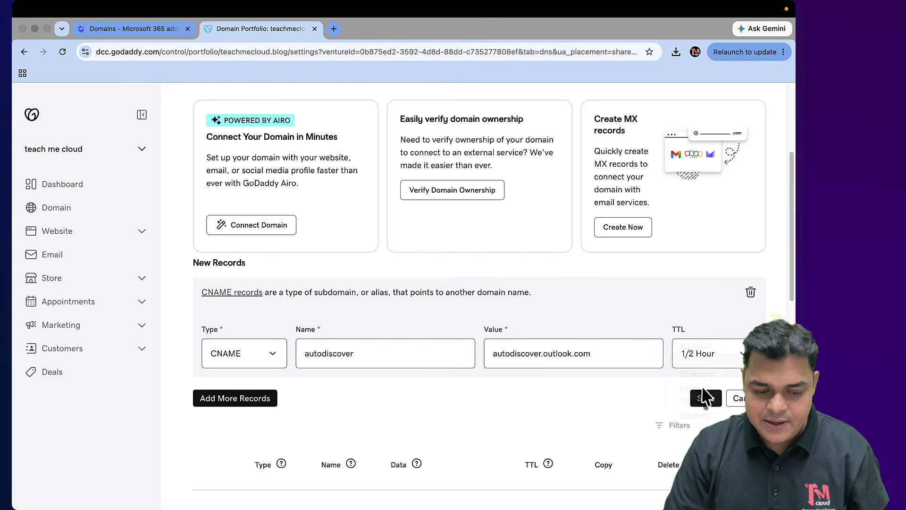
pyautogui.click(706, 398)
# Copy the SPF TXT value from Microsoft 365 and start a new TXT record in GoDaddy
pyautogui.click(141, 30)
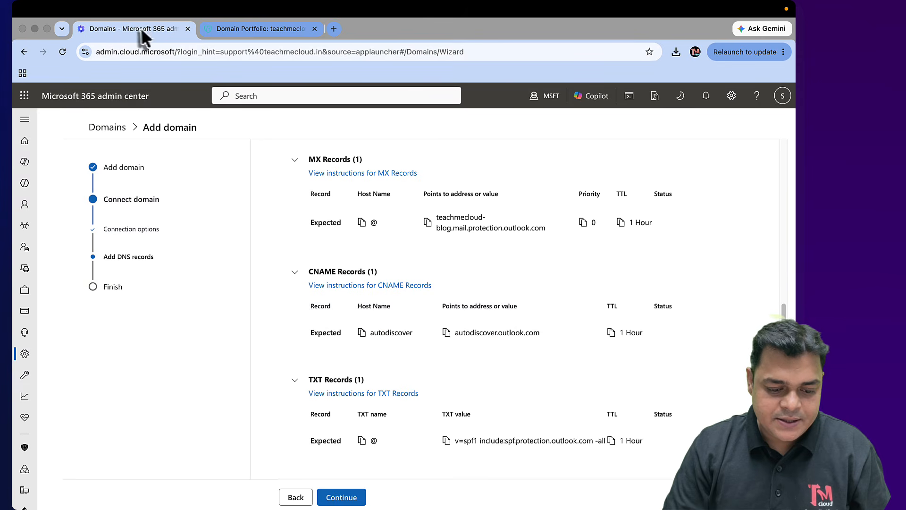
pyautogui.scroll(-2, 321, 359)
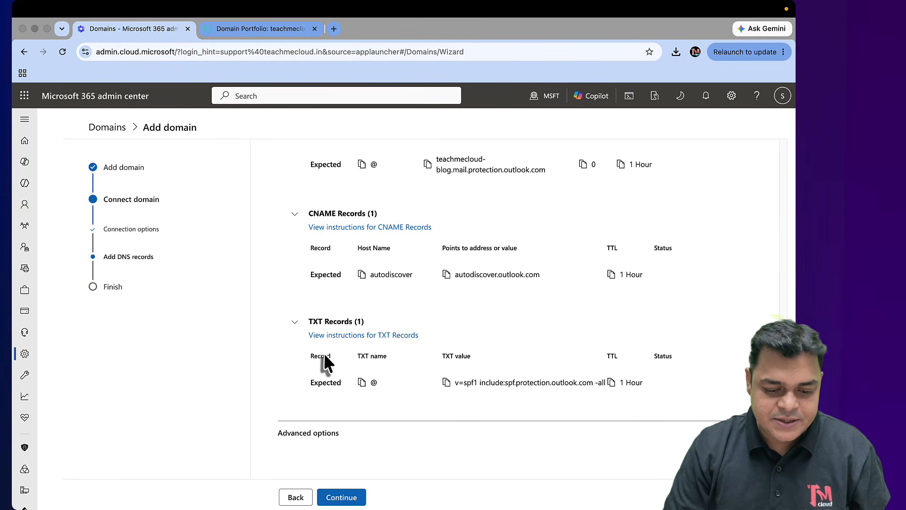
pyautogui.click(447, 383)
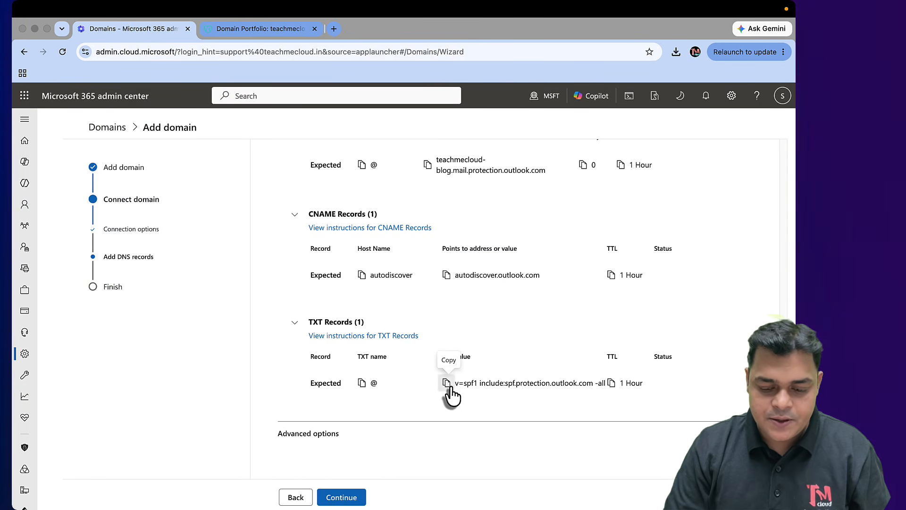
pyautogui.click(268, 32)
pyautogui.click(243, 283)
pyautogui.click(245, 354)
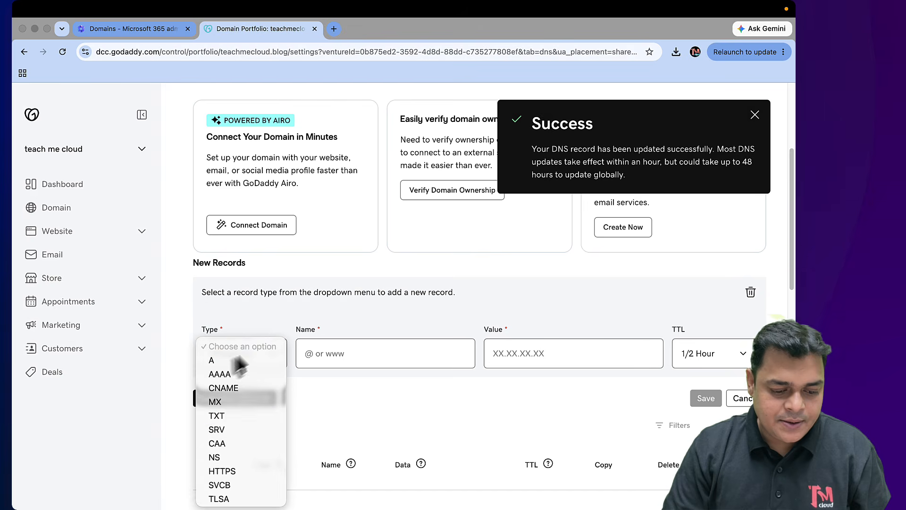
pyautogui.click(222, 416)
# Name the record @, paste the v=spf1 include:spf.protection.outlook.com -all value, set TTL 1 Hour, and save
pyautogui.click(345, 352)
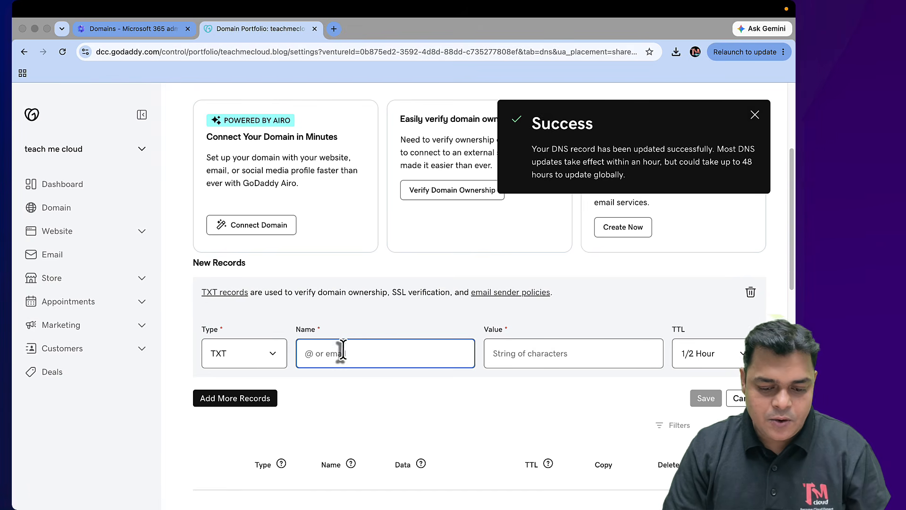
pyautogui.write('@')
pyautogui.click(532, 356)
pyautogui.write('v=spf1 include:spf.protection.outlook.com -all')
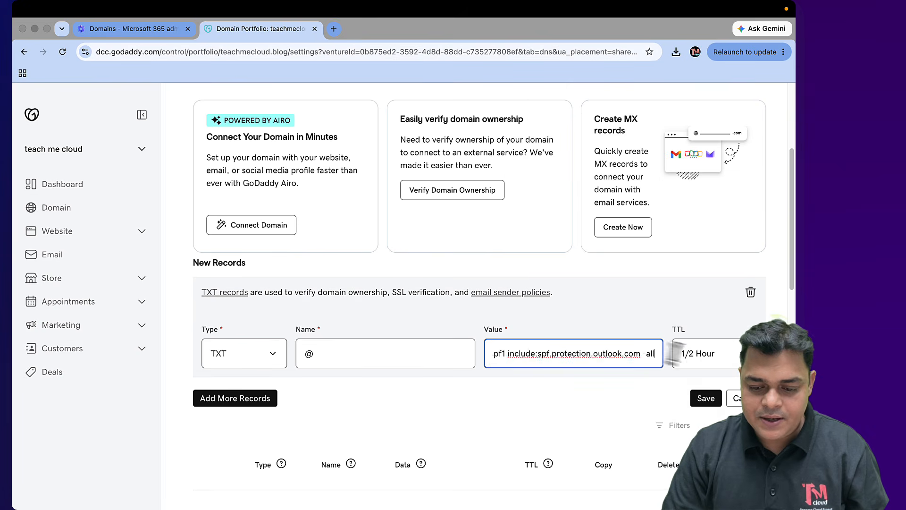
pyautogui.click(676, 353)
pyautogui.click(691, 361)
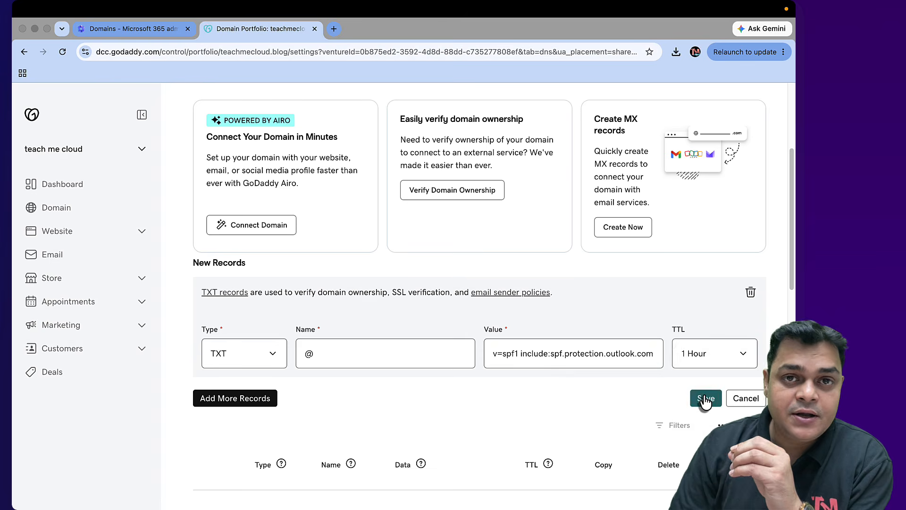
pyautogui.click(705, 399)
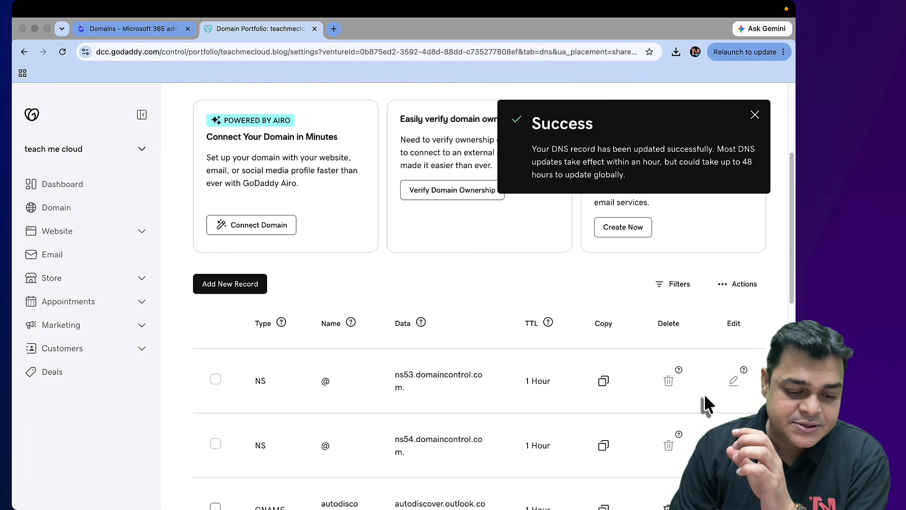
# Check the saved SPF record in the list and switch to the OneNote drawing
pyautogui.scroll(-6, 607, 359)
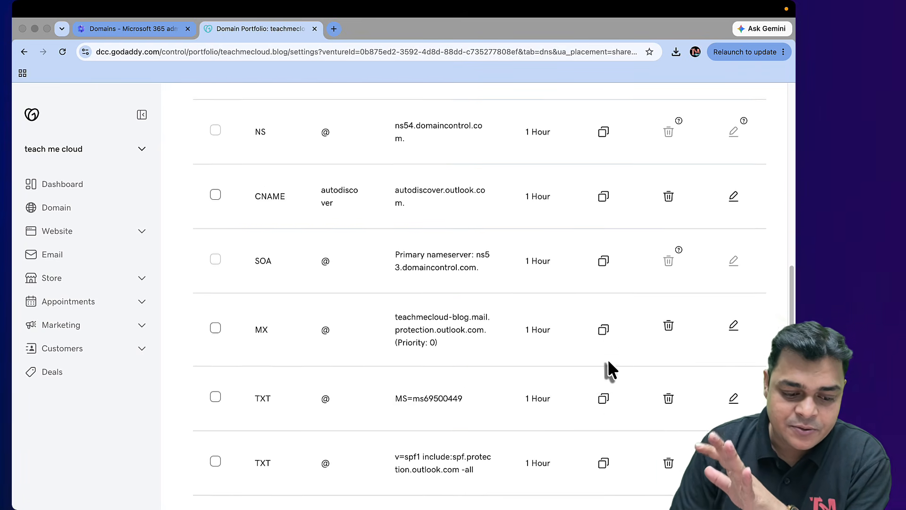
pyautogui.scroll(-3, 607, 358)
pyautogui.scroll(8, 608, 359)
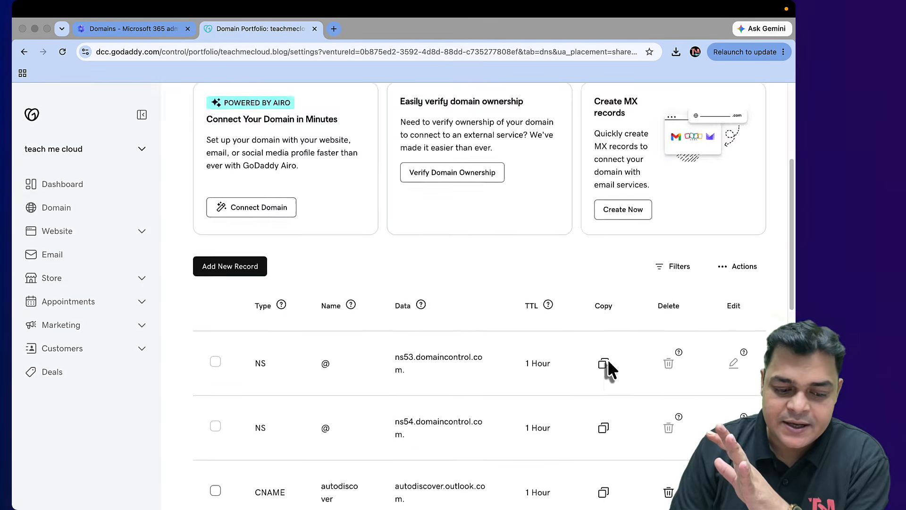
pyautogui.scroll(-10, 607, 359)
pyautogui.scroll(10, 607, 358)
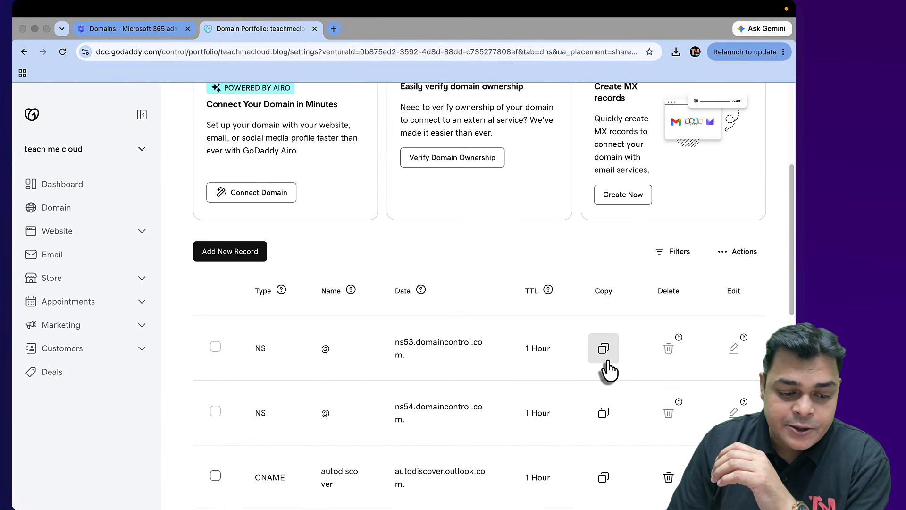
pyautogui.hotkey('ctrl', 'Left')
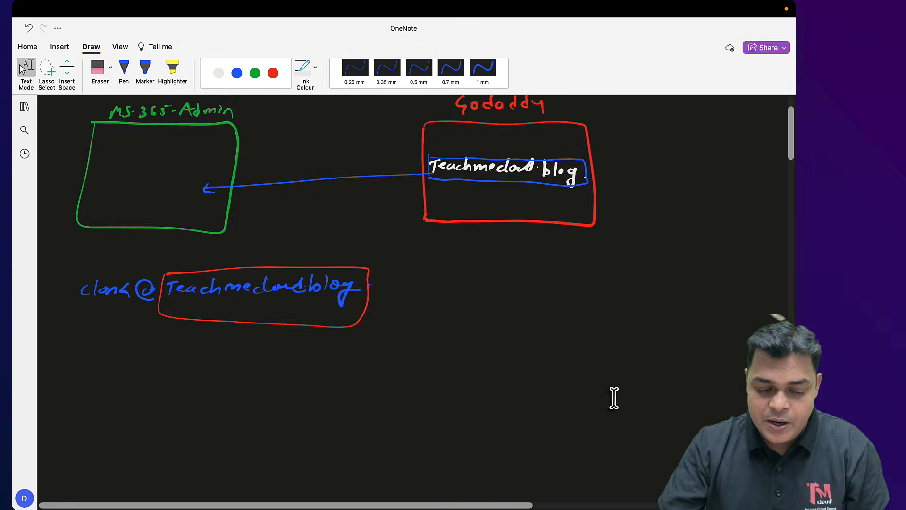
# Handwrite the record types TXT, MX, CName and TXT in green ink, with red SPF labels
pyautogui.scroll(-8, 614, 398)
pyautogui.click(237, 73)
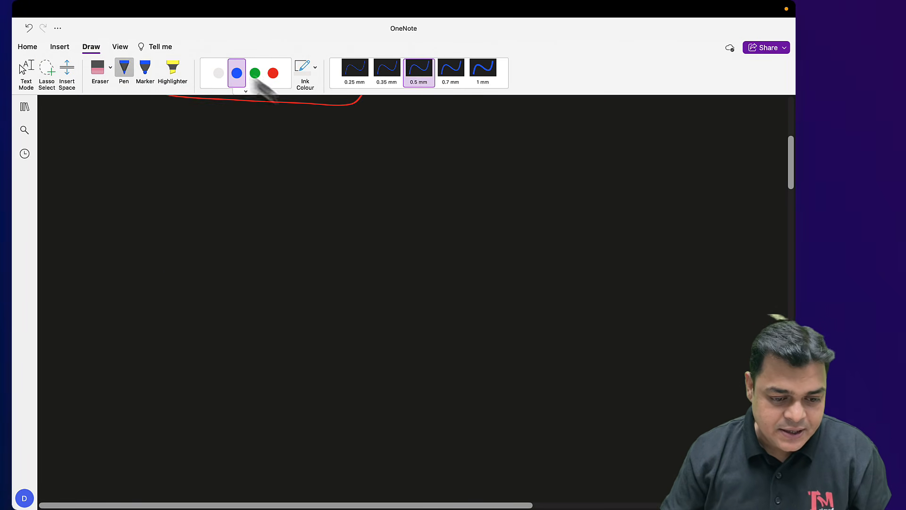
pyautogui.click(255, 73)
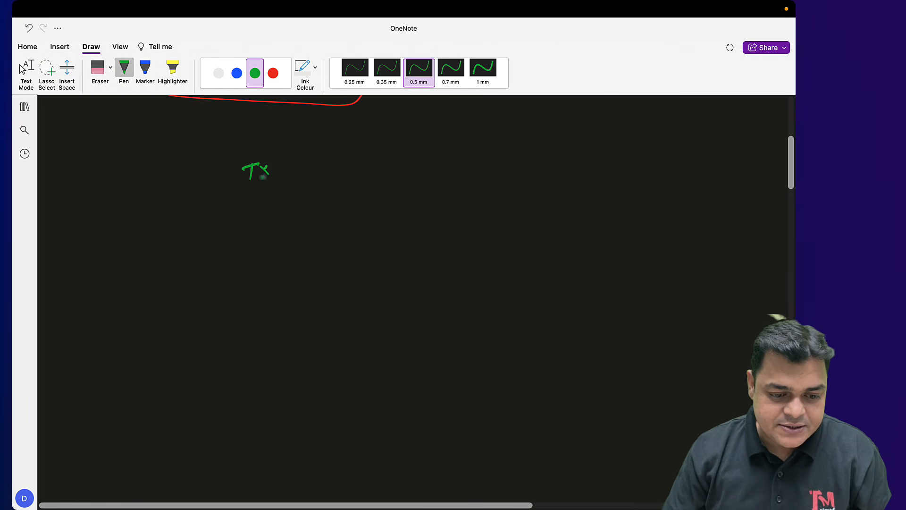
pyautogui.moveTo(278, 165)
pyautogui.mouseDown()
pyautogui.moveTo(277, 178)
pyautogui.moveTo(285, 164)
pyautogui.mouseUp()
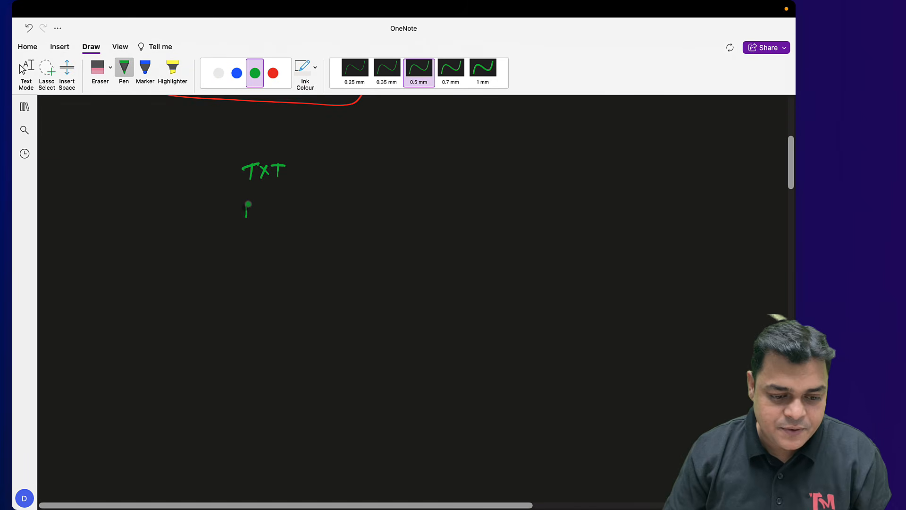
pyautogui.moveTo(248, 204)
pyautogui.mouseDown()
pyautogui.moveTo(258, 217)
pyautogui.moveTo(272, 202)
pyautogui.mouseUp()
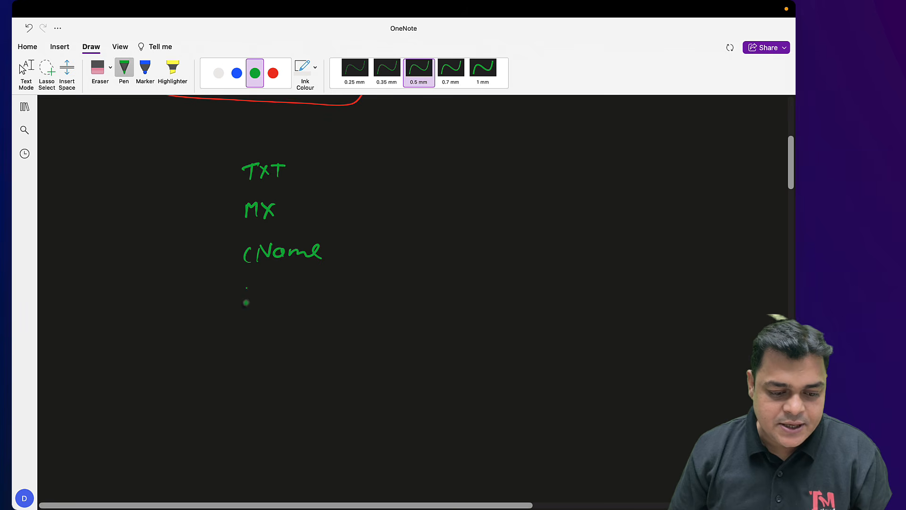
pyautogui.click(273, 73)
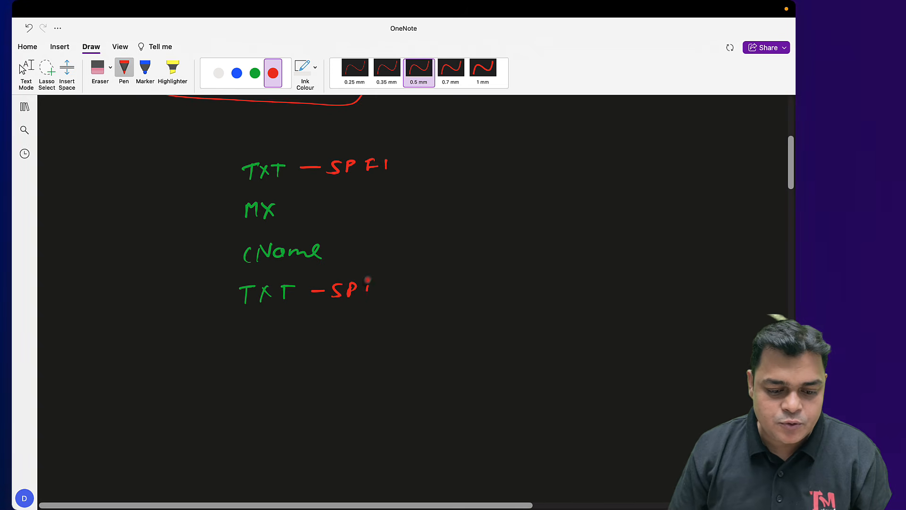
pyautogui.click(255, 73)
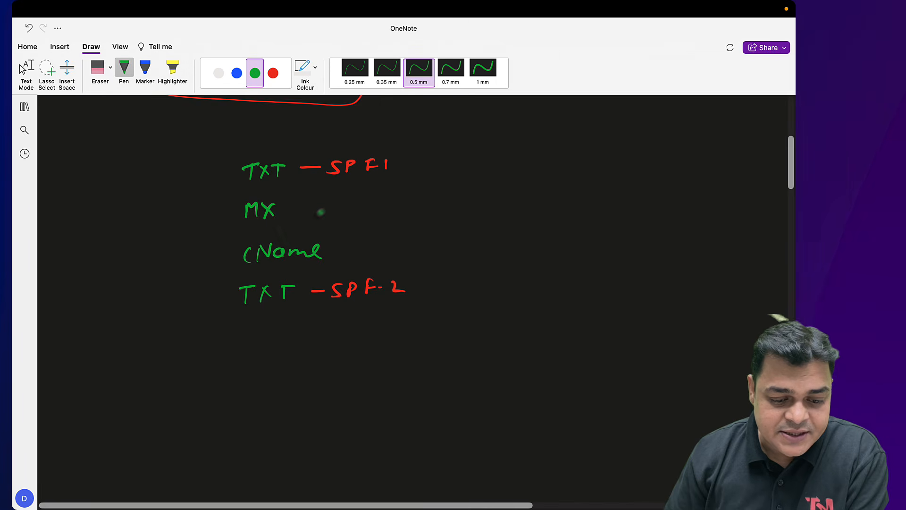
pyautogui.moveTo(324, 212); pyautogui.dragTo(337, 212)
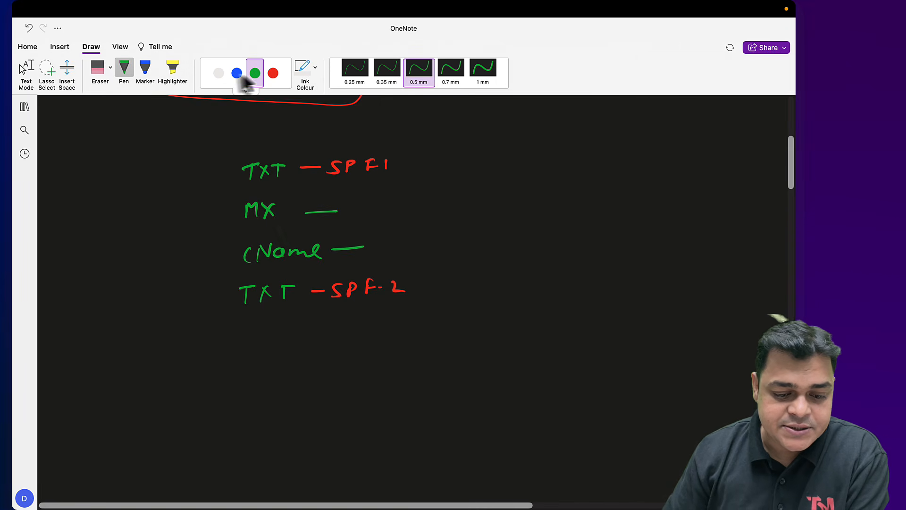
# Add 'Autodiscover' and 'Mail Exchanger' in white beside CName and MX, and bracket the list
pyautogui.click(219, 74)
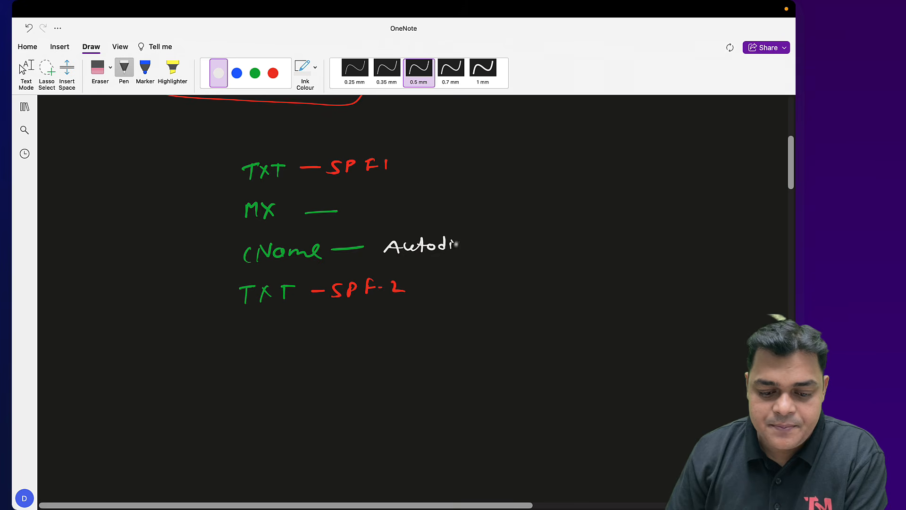
pyautogui.moveTo(484, 246); pyautogui.dragTo(497, 246)
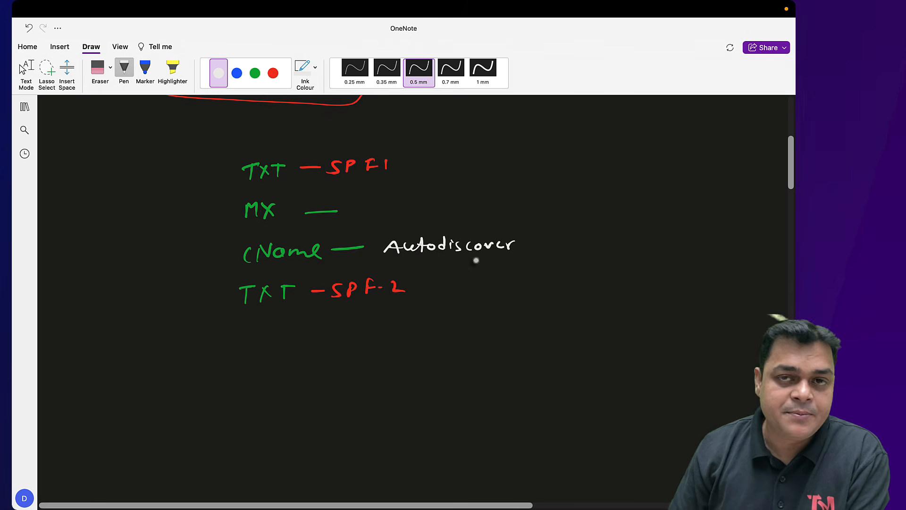
pyautogui.press('Escape')
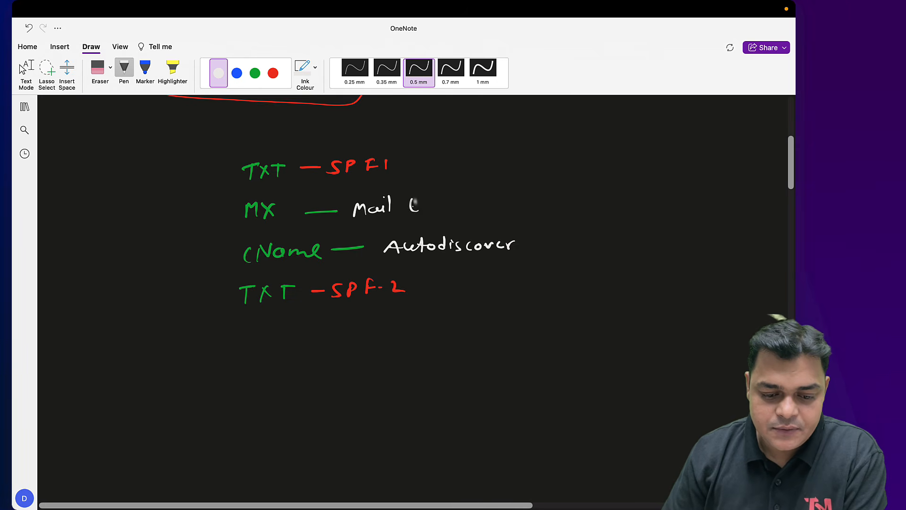
pyautogui.moveTo(469, 206); pyautogui.dragTo(506, 199)
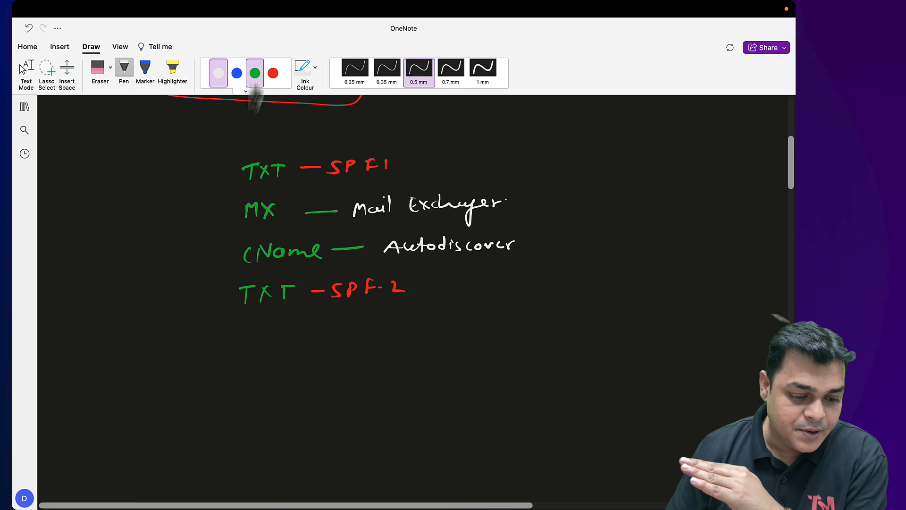
pyautogui.moveTo(227, 158)
pyautogui.mouseDown()
pyautogui.moveTo(182, 307)
pyautogui.moveTo(209, 300)
pyautogui.mouseUp()
# Write 'Common Records' and 'Security Records' in blue with DKIM and DMARC in green, then return to the browser
pyautogui.click(236, 73)
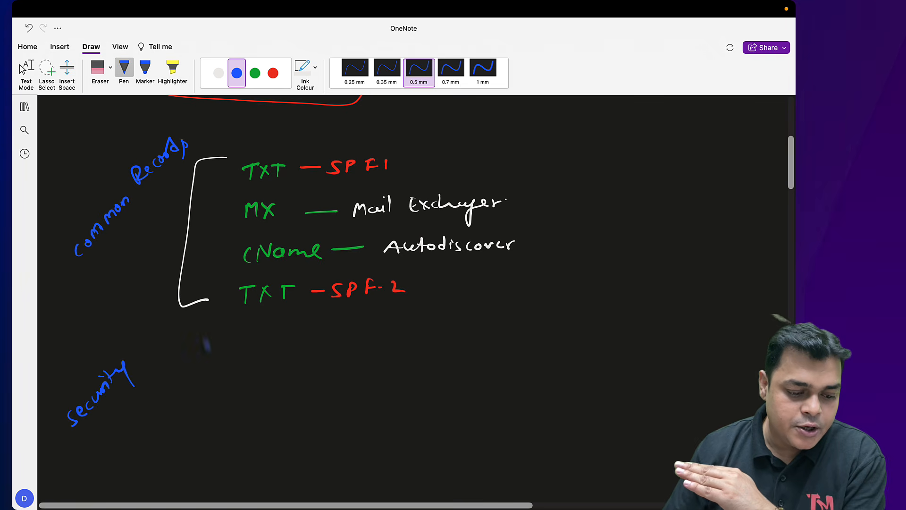
pyautogui.click(218, 73)
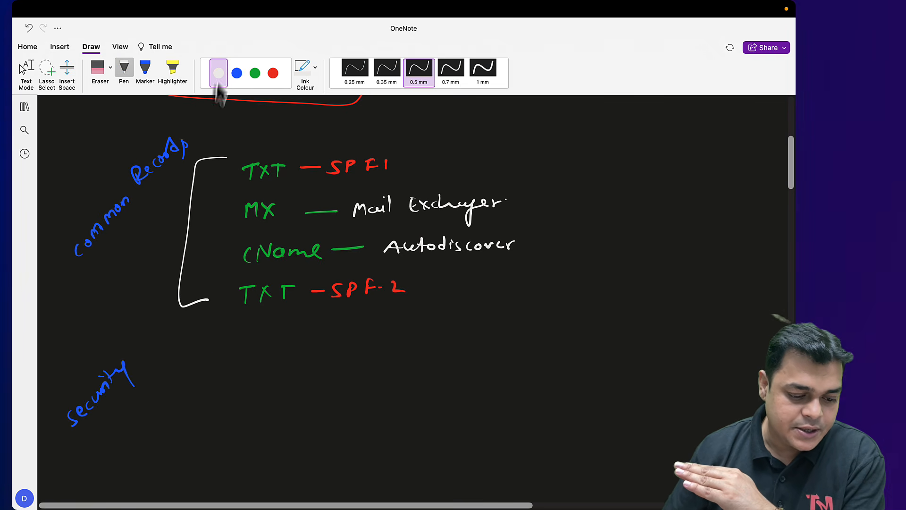
pyautogui.click(236, 73)
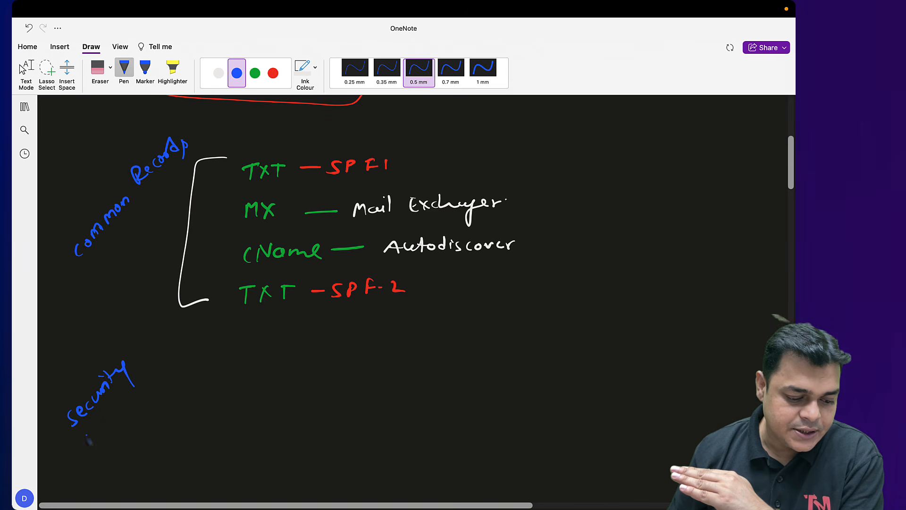
pyautogui.moveTo(119, 394); pyautogui.dragTo(135, 389)
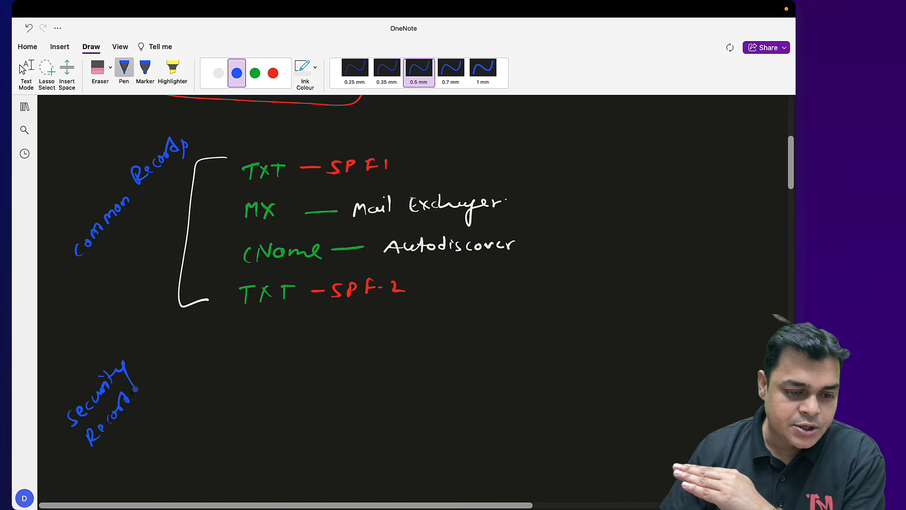
pyautogui.click(219, 73)
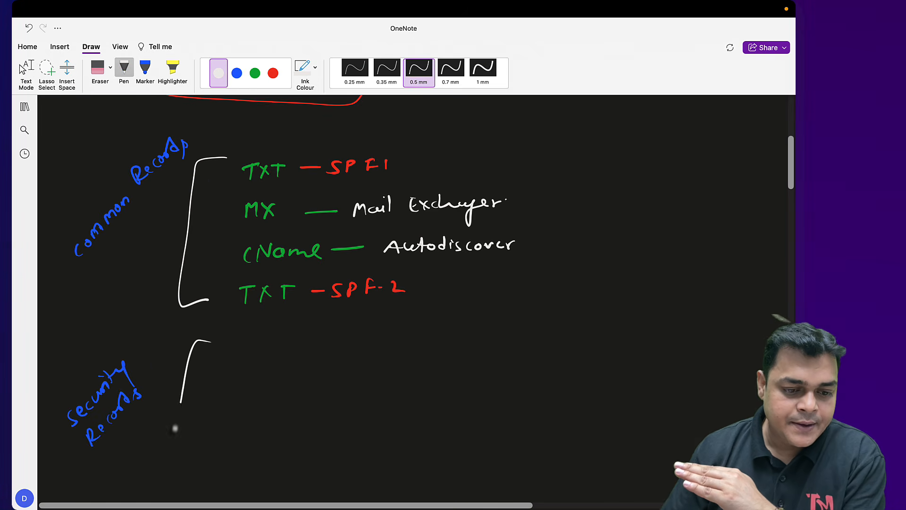
pyautogui.click(255, 73)
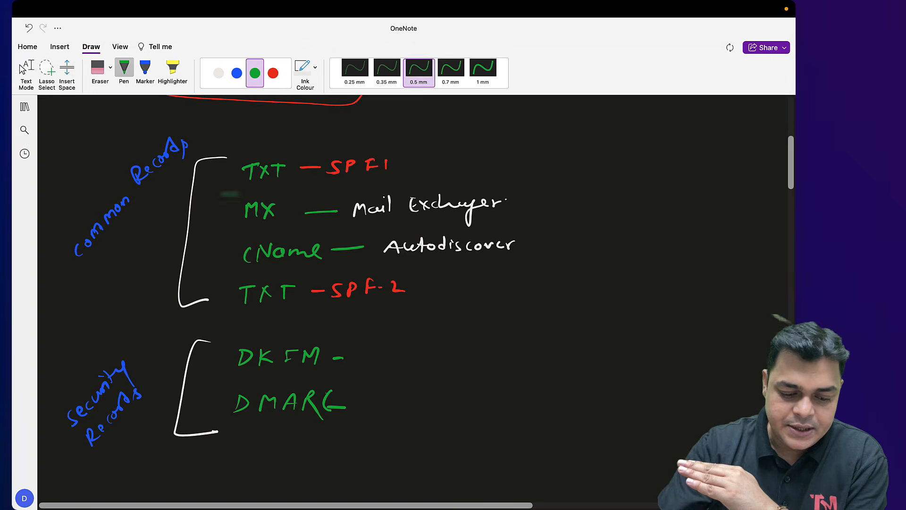
pyautogui.press('Escape')
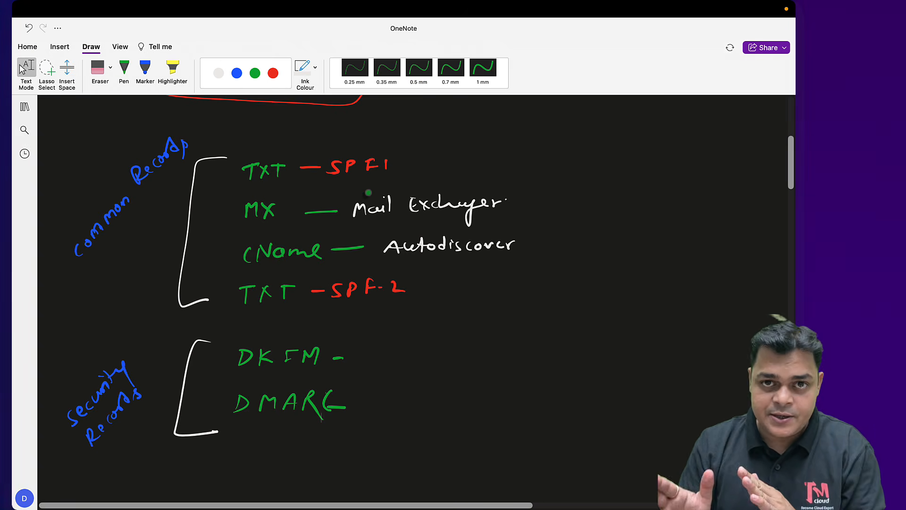
pyautogui.hotkey('ctrl', 'Right')
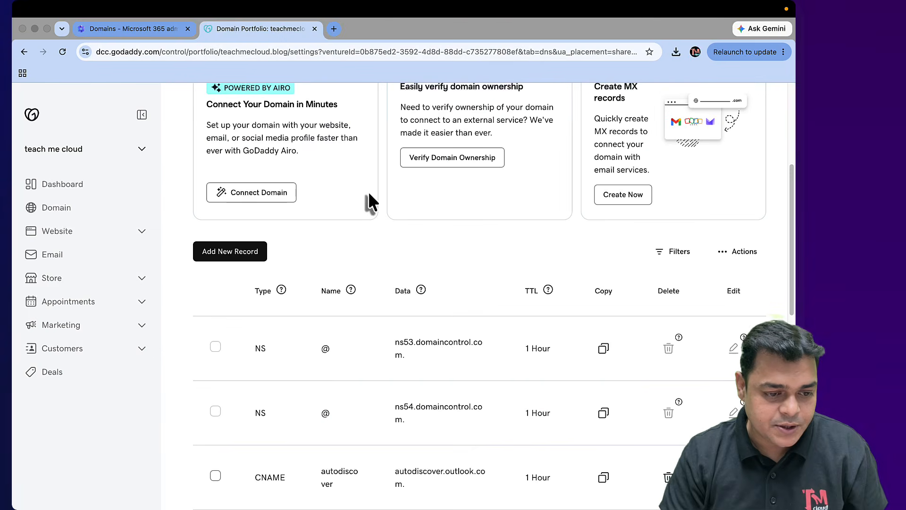
# Expand Advanced options, tick DomainKeys Identified Mail (DKIM), and show its selector1 and selector2 CNAME records
pyautogui.click(162, 30)
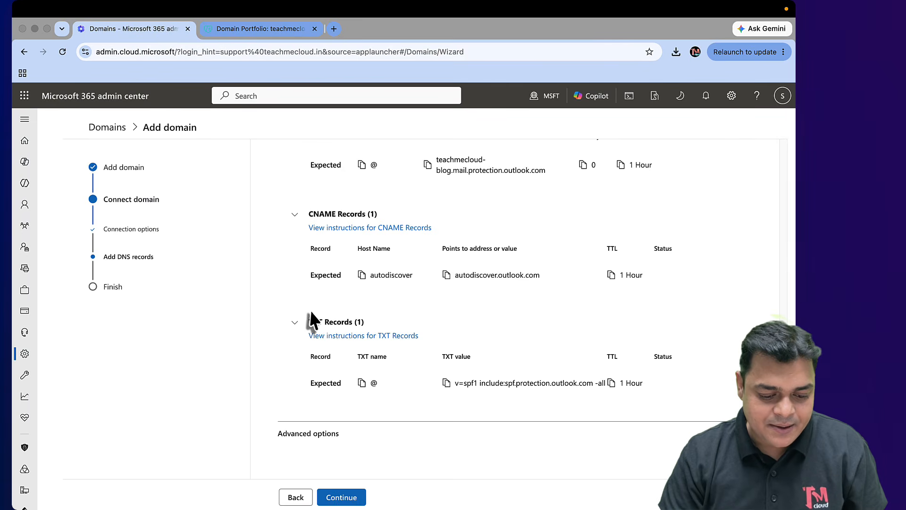
pyautogui.click(312, 433)
pyautogui.scroll(-3, 318, 449)
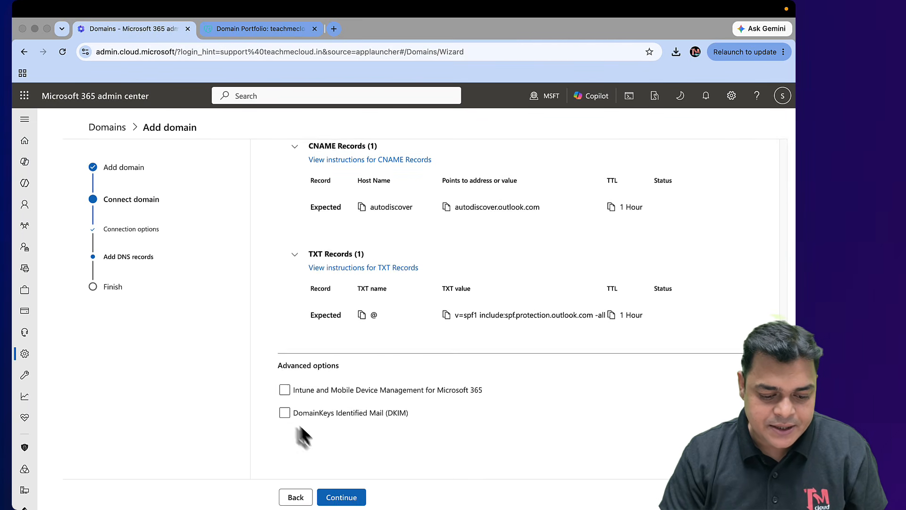
pyautogui.click(285, 414)
pyautogui.scroll(-2, 353, 417)
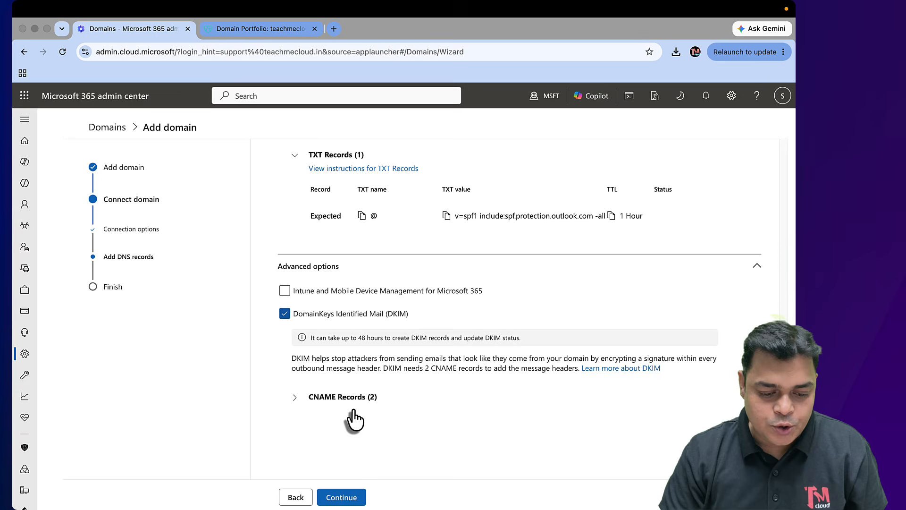
pyautogui.click(297, 398)
pyautogui.scroll(-3, 366, 427)
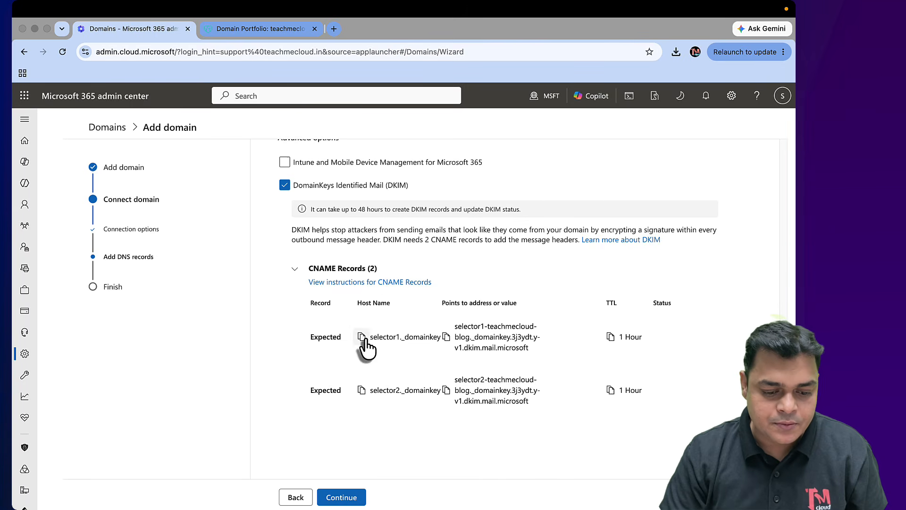
# In GoDaddy, add a CNAME record selector1._domainkey pointing to its Microsoft DKIM target, TTL 1 Hour
pyautogui.click(274, 31)
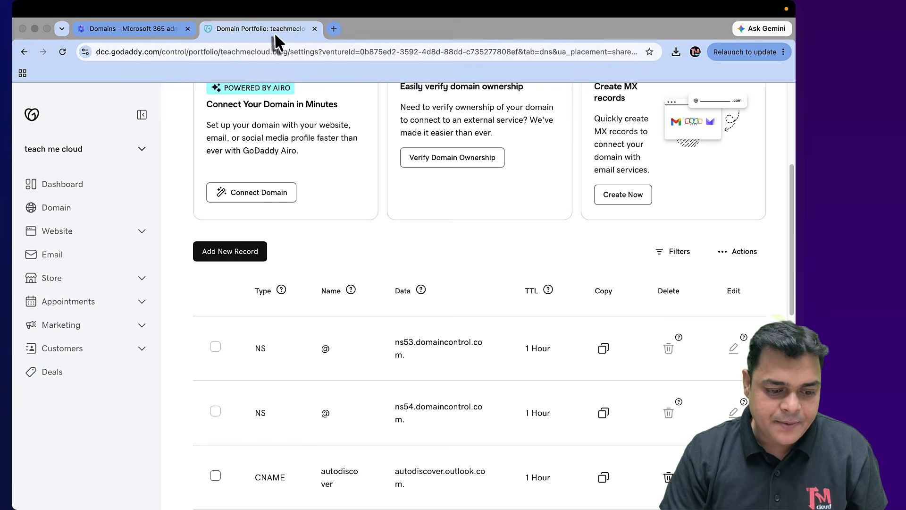
pyautogui.click(226, 253)
pyautogui.click(249, 361)
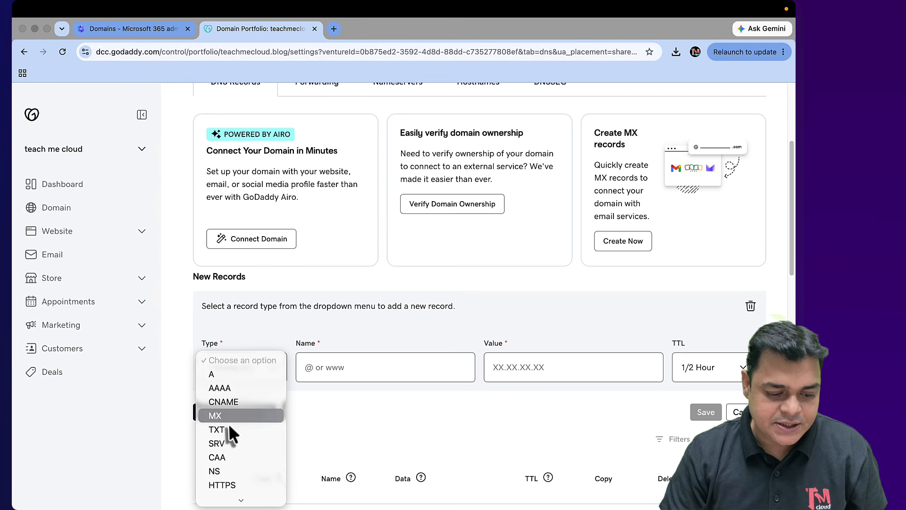
pyautogui.click(230, 403)
pyautogui.click(320, 377)
pyautogui.write('selector1._domainkey')
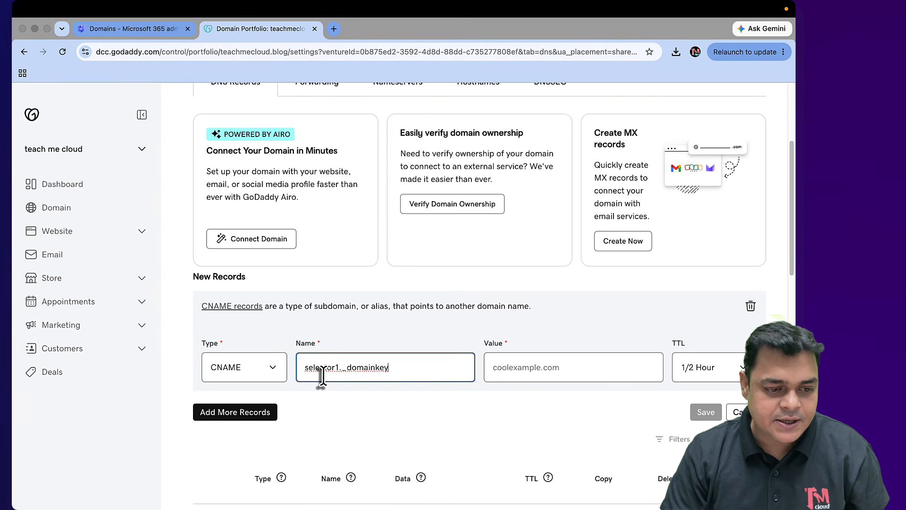
pyautogui.click(138, 30)
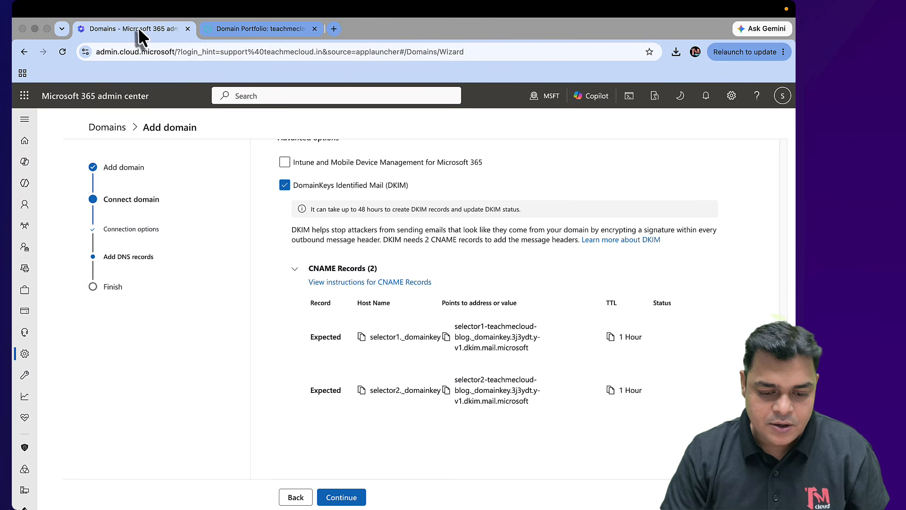
pyautogui.click(446, 337)
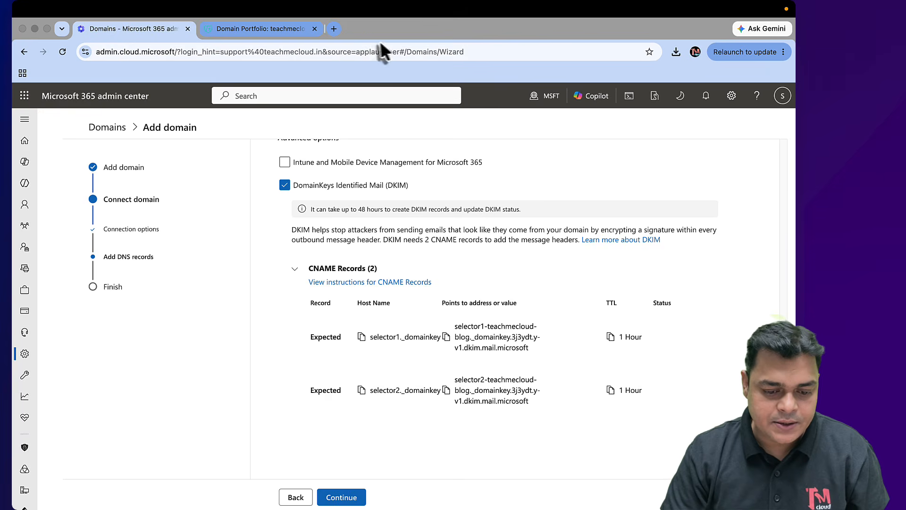
pyautogui.click(279, 29)
pyautogui.click(531, 367)
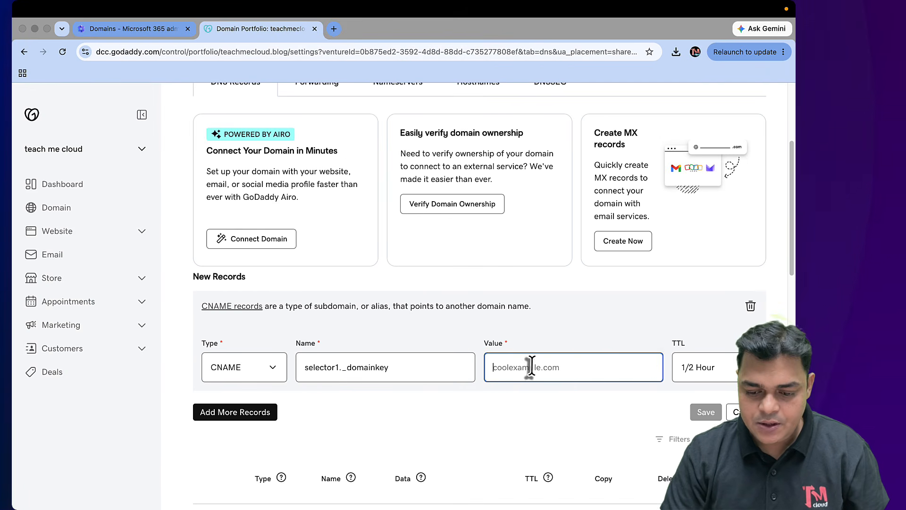
pyautogui.press('super+v')
pyautogui.click(719, 377)
pyautogui.click(693, 374)
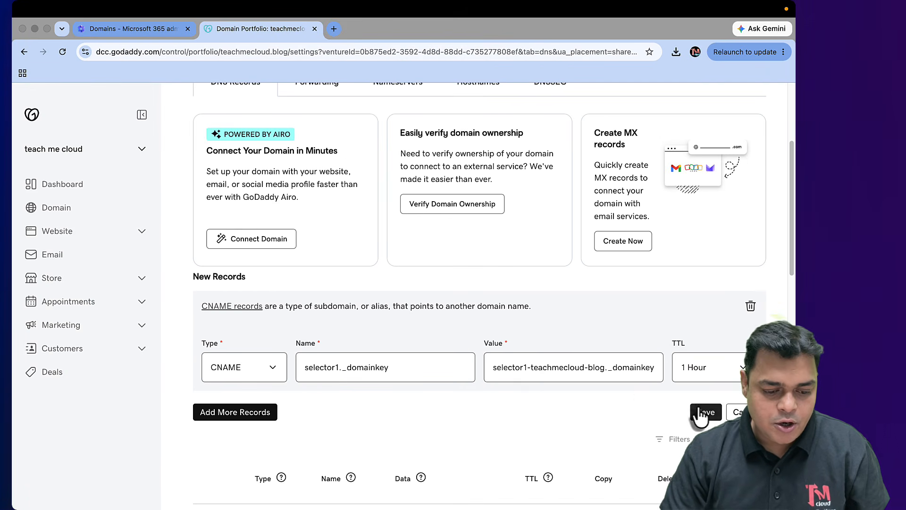
# Add a second CNAME row for selector2._domainkey with its DKIM target value copied from Microsoft 365
pyautogui.click(252, 416)
pyautogui.click(273, 477)
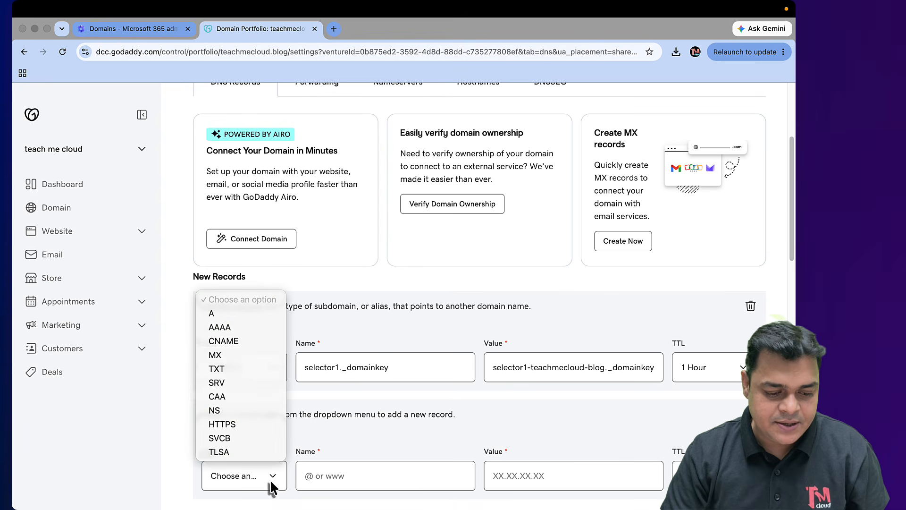
pyautogui.click(227, 343)
pyautogui.click(137, 29)
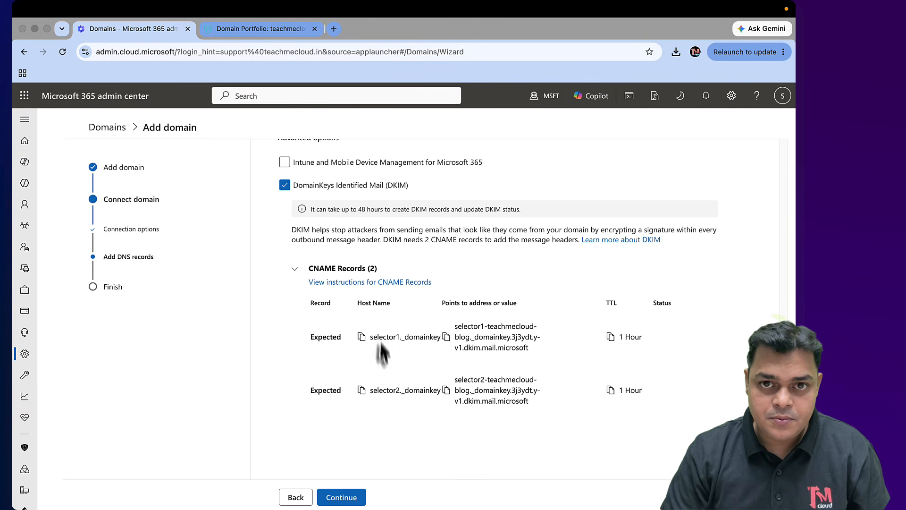
pyautogui.click(361, 390)
pyautogui.click(255, 30)
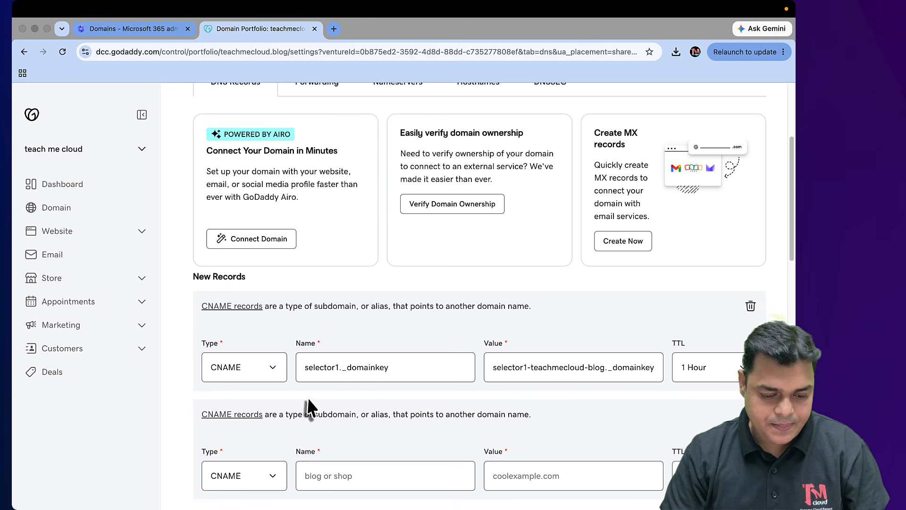
pyautogui.click(327, 474)
pyautogui.hotkey('ctrl', 'v')
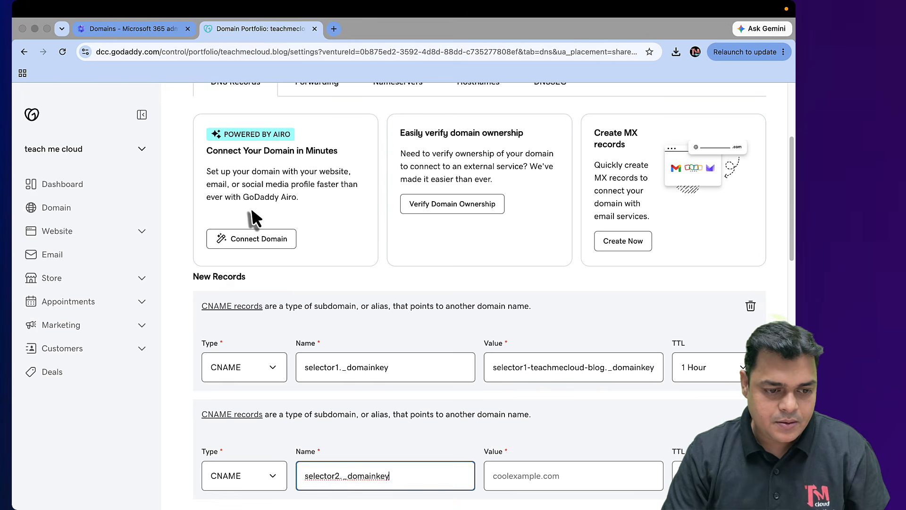
pyautogui.click(127, 28)
pyautogui.click(446, 390)
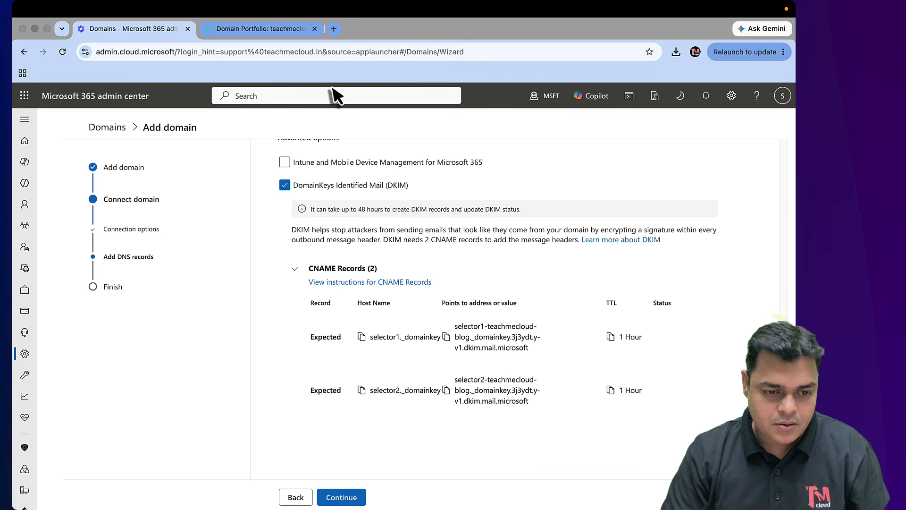
pyautogui.click(446, 390)
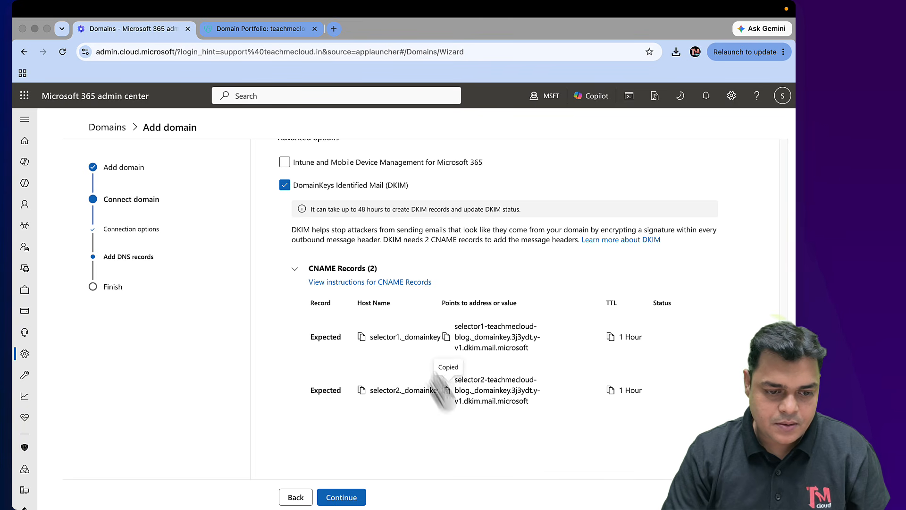
pyautogui.click(264, 29)
pyautogui.click(516, 475)
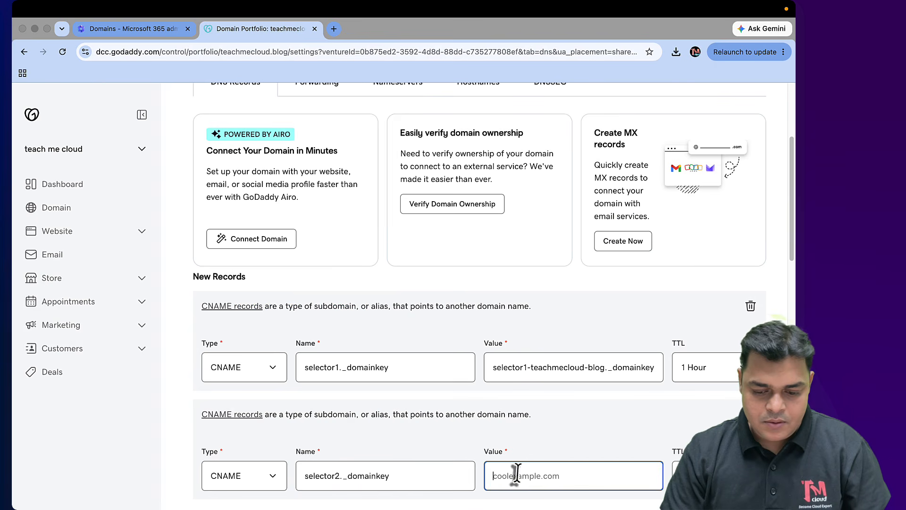
pyautogui.hotkey('ctrl', 'v')
# Keep TTL at 1 Hour, remove the extra empty row, and save both DKIM CNAME records
pyautogui.click(708, 367)
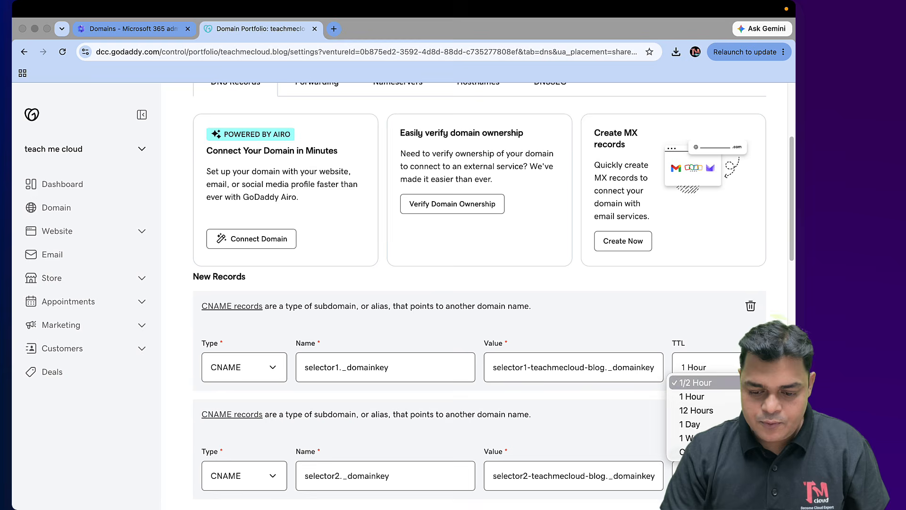
pyautogui.click(695, 399)
pyautogui.scroll(-10, 630, 429)
pyautogui.scroll(7, 394, 380)
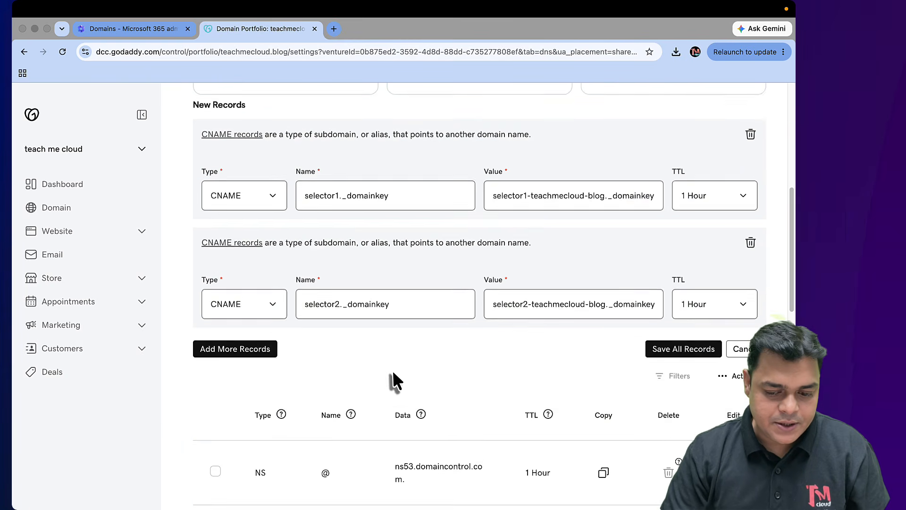
pyautogui.click(235, 375)
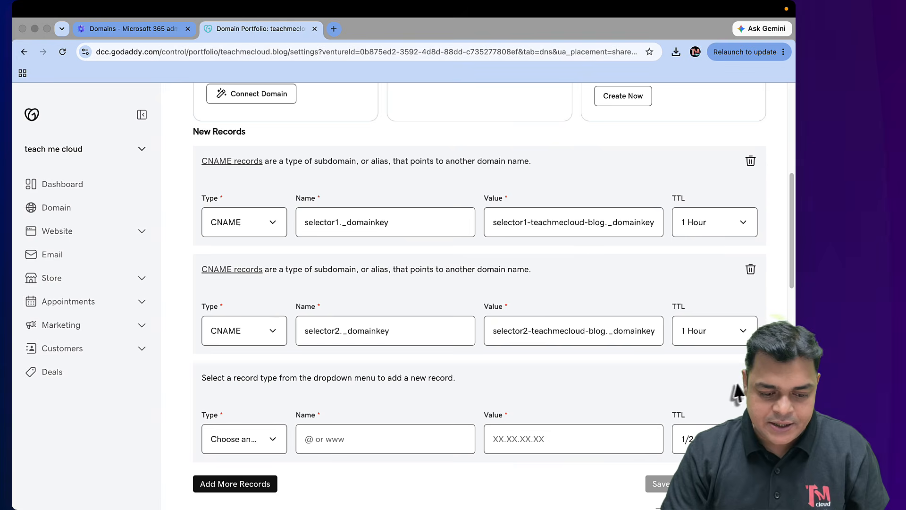
pyautogui.click(750, 377)
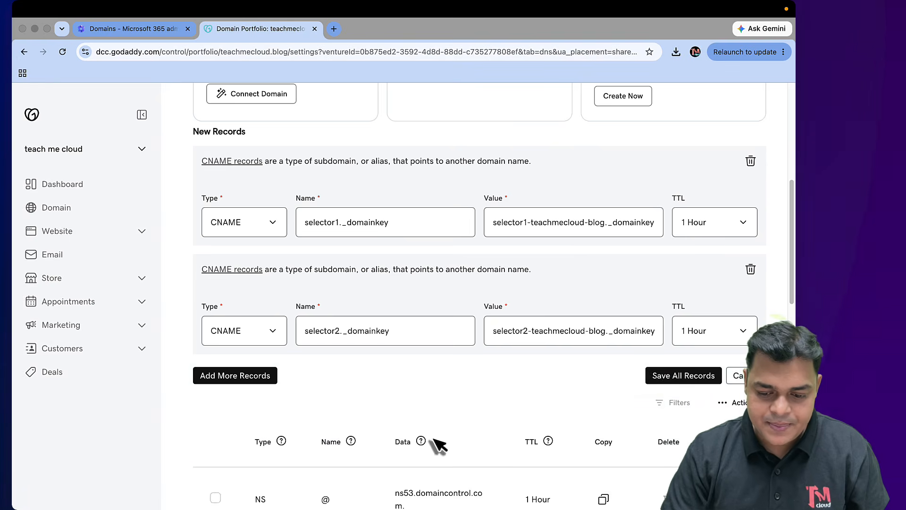
pyautogui.click(659, 373)
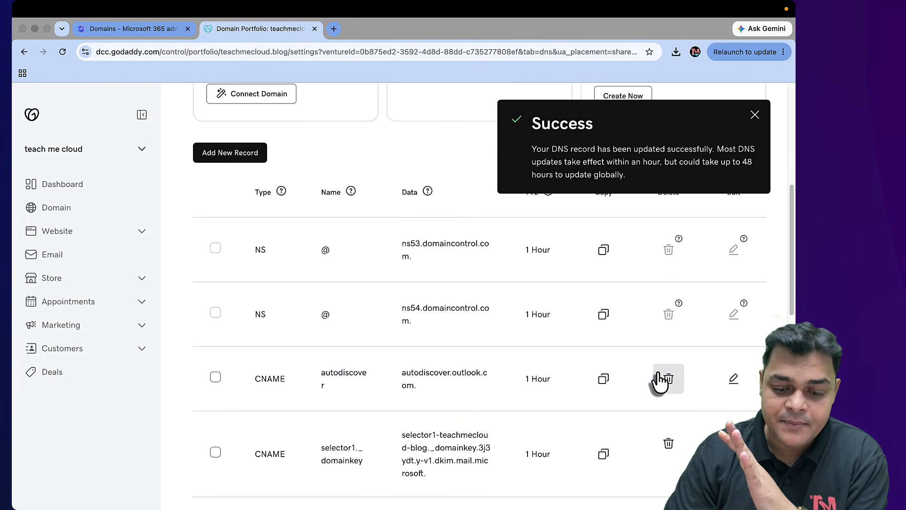
pyautogui.scroll(-8, 517, 340)
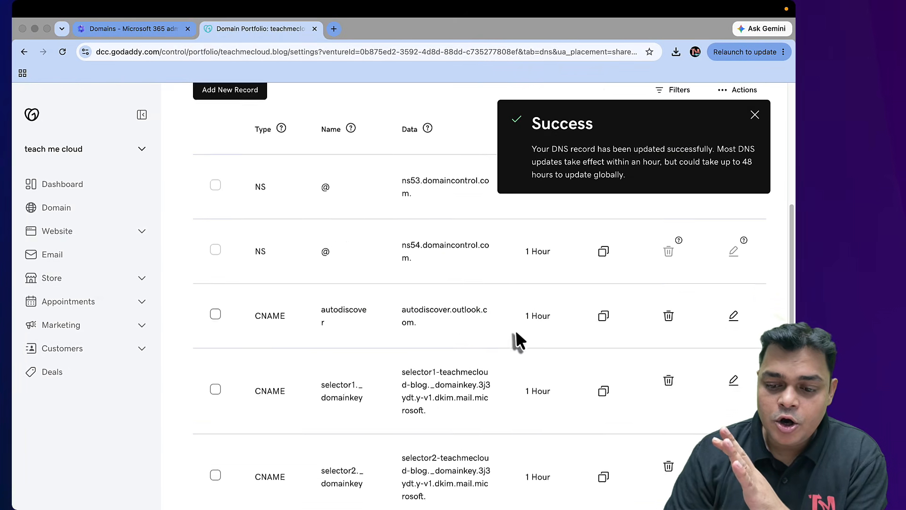
pyautogui.click(755, 114)
pyautogui.scroll(-6, 609, 279)
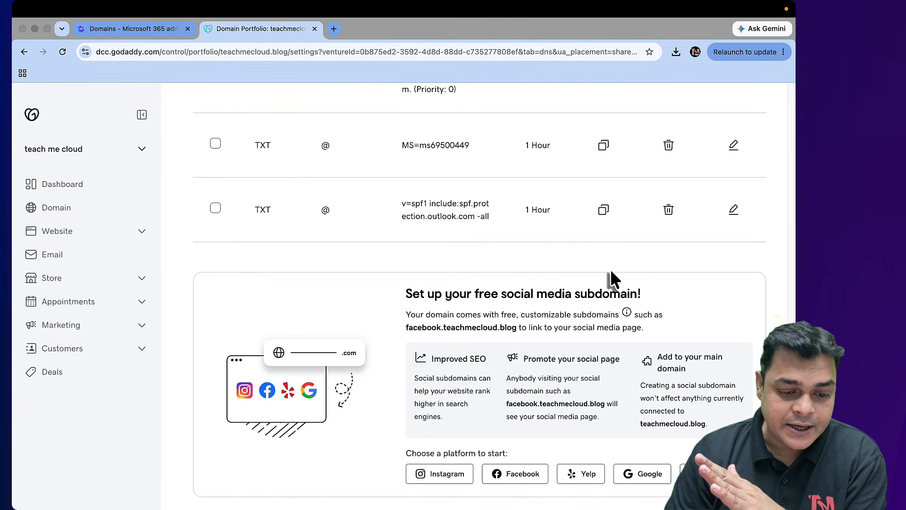
pyautogui.scroll(15, 612, 272)
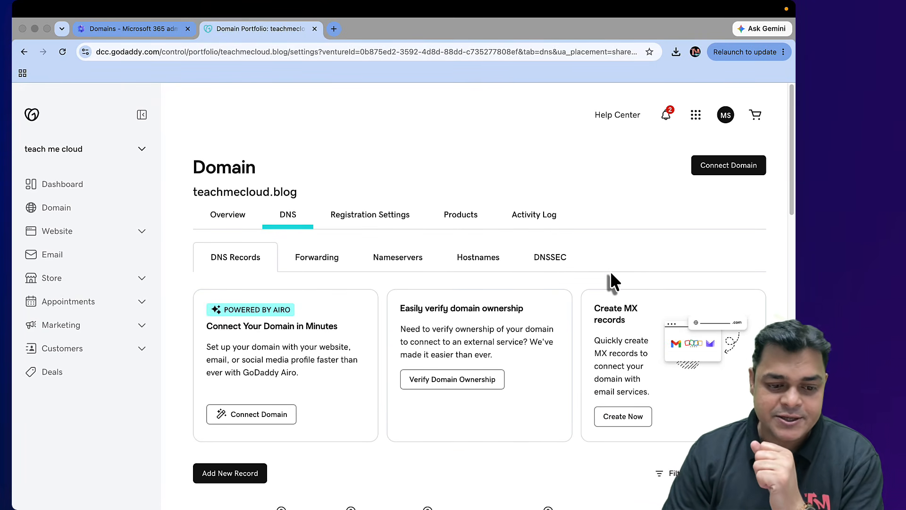
# Search Google for 'dmarc generator' and open MxToolbox's DMARC Record Generator result
pyautogui.click(163, 33)
pyautogui.click(335, 30)
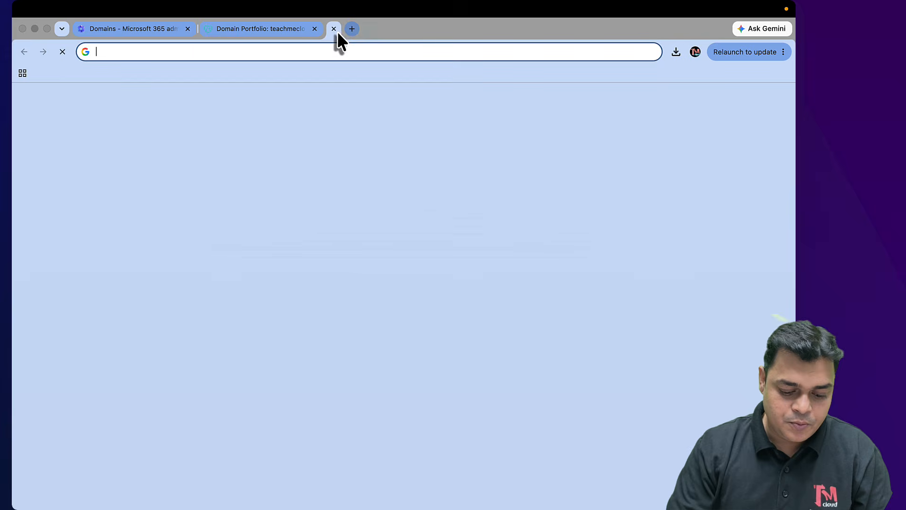
pyautogui.write('google.com')
pyautogui.press('Return')
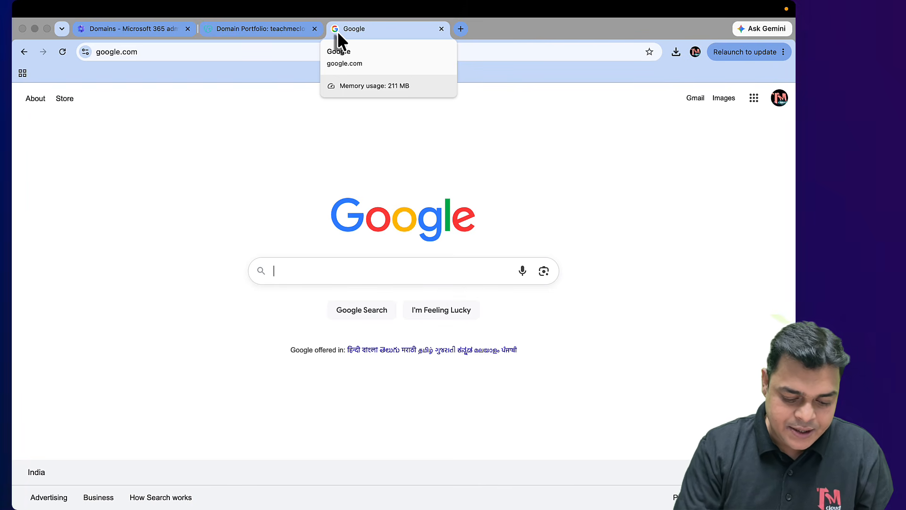
pyautogui.write('dmarc')
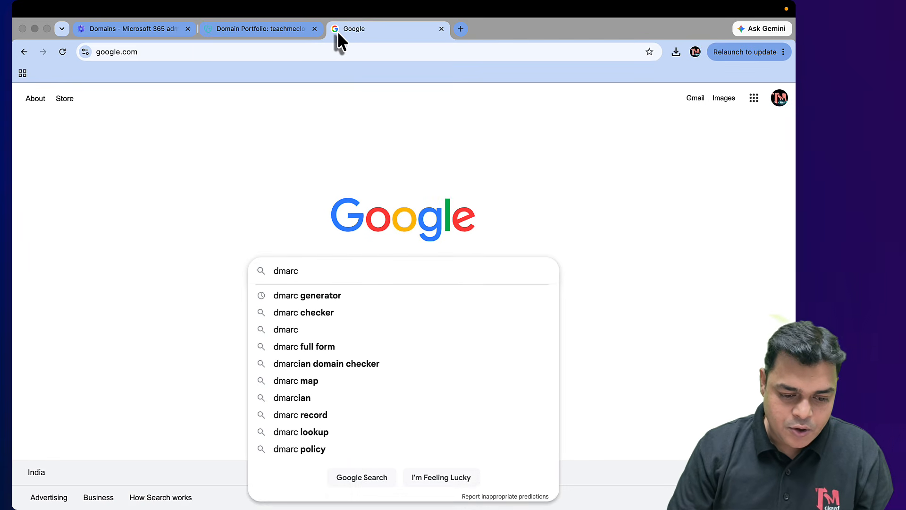
pyautogui.press('Down')
pyautogui.press('Return')
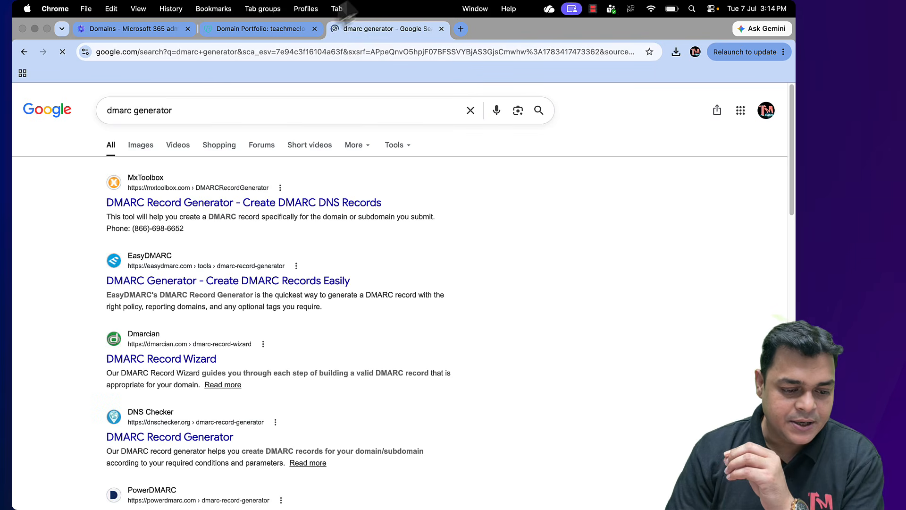
pyautogui.click(192, 202)
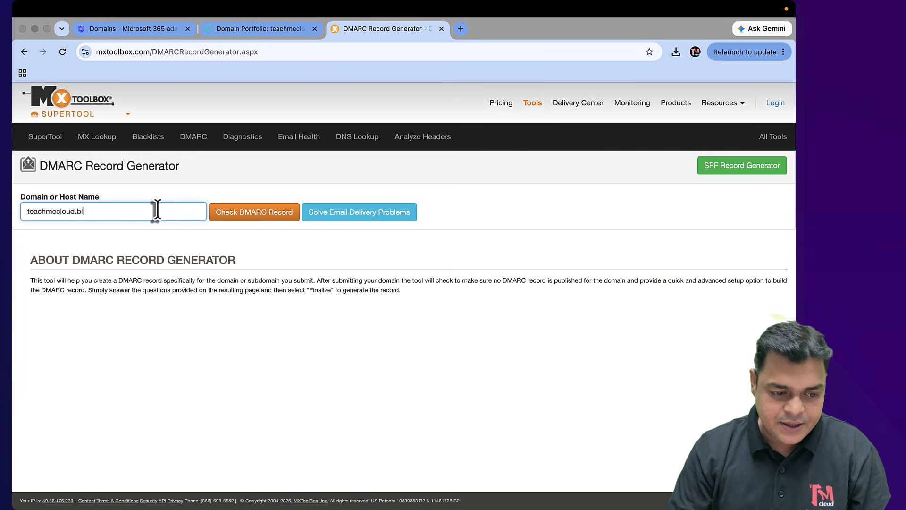
# Generate the DMARC record for teachmecloud.blog with a p=none policy
pyautogui.click(255, 216)
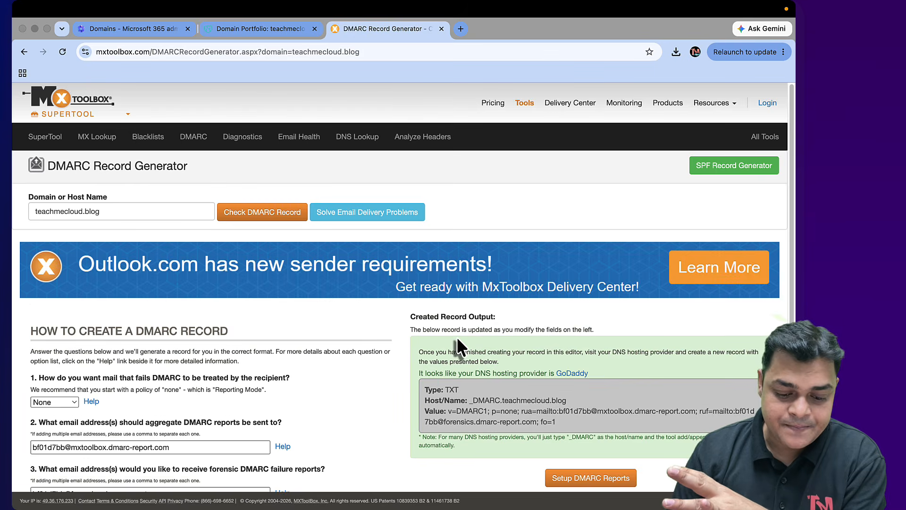
pyautogui.scroll(-3, 457, 336)
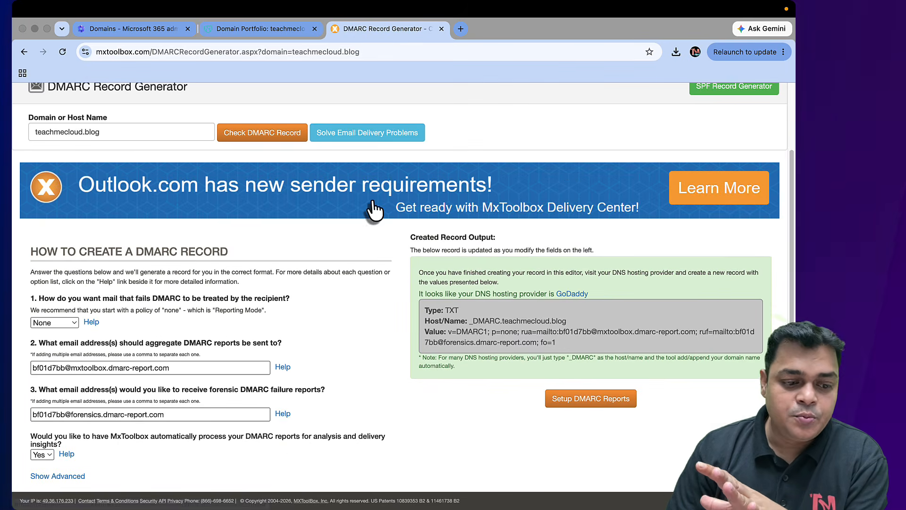
pyautogui.scroll(3, 427, 160)
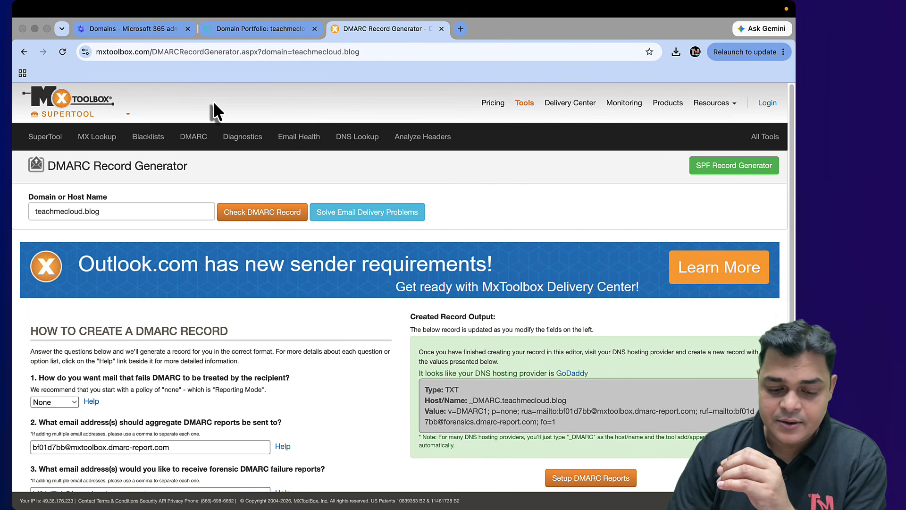
pyautogui.scroll(-2, 347, 263)
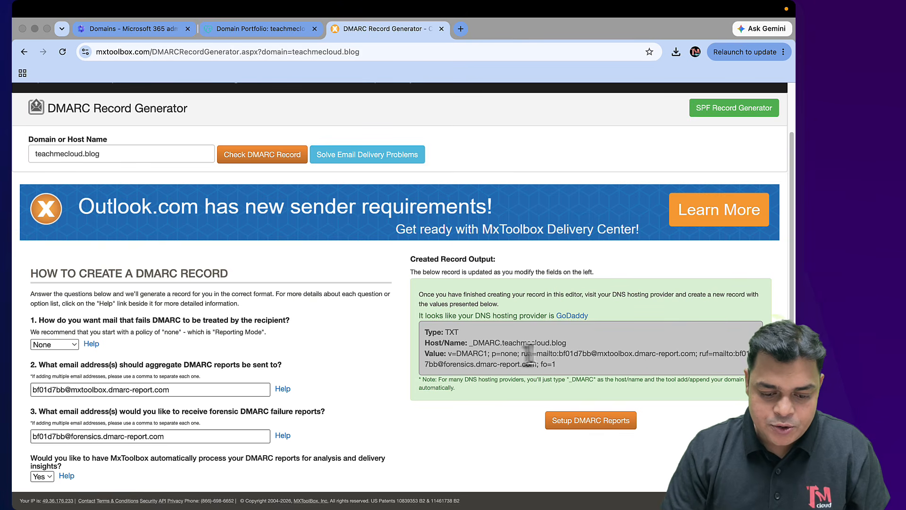
# Copy the _DMARC host name, open GoDaddy's site in a new tab, and return to the generator
pyautogui.rightClick(469, 343)
pyautogui.click(519, 325)
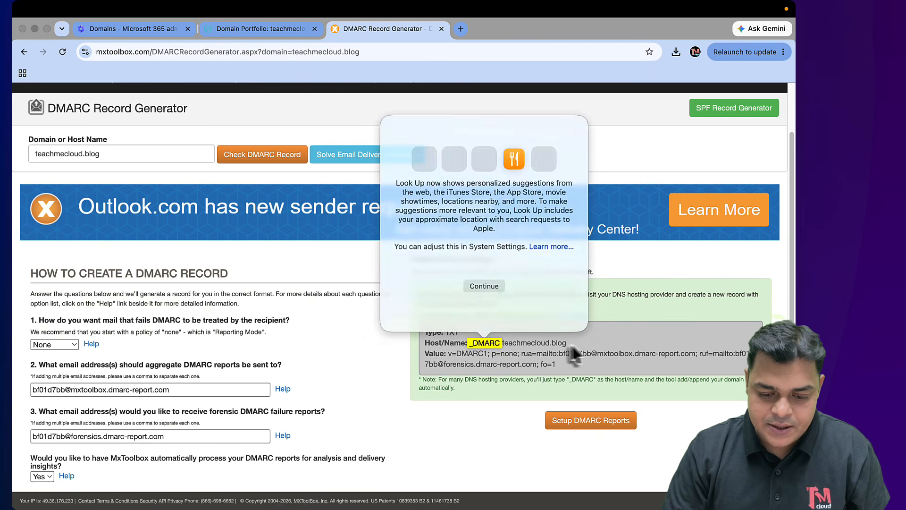
pyautogui.click(573, 349)
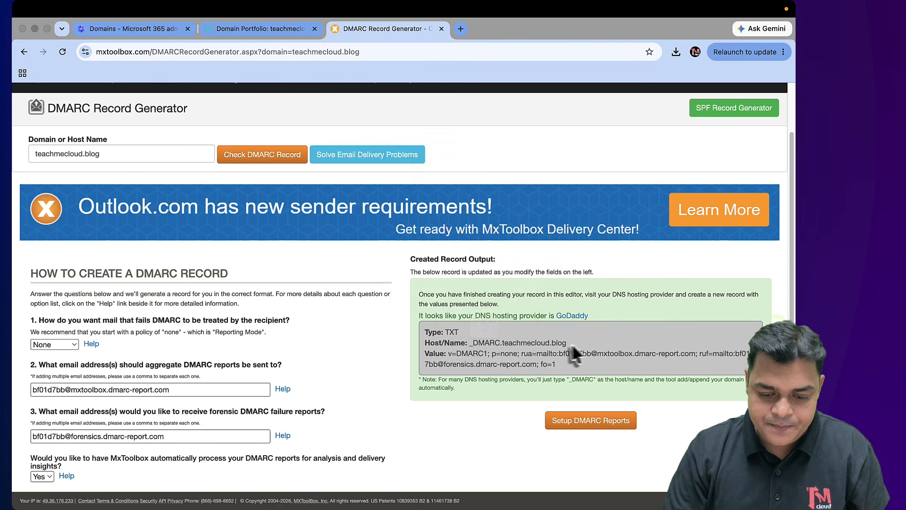
pyautogui.rightClick(471, 343)
pyautogui.click(510, 293)
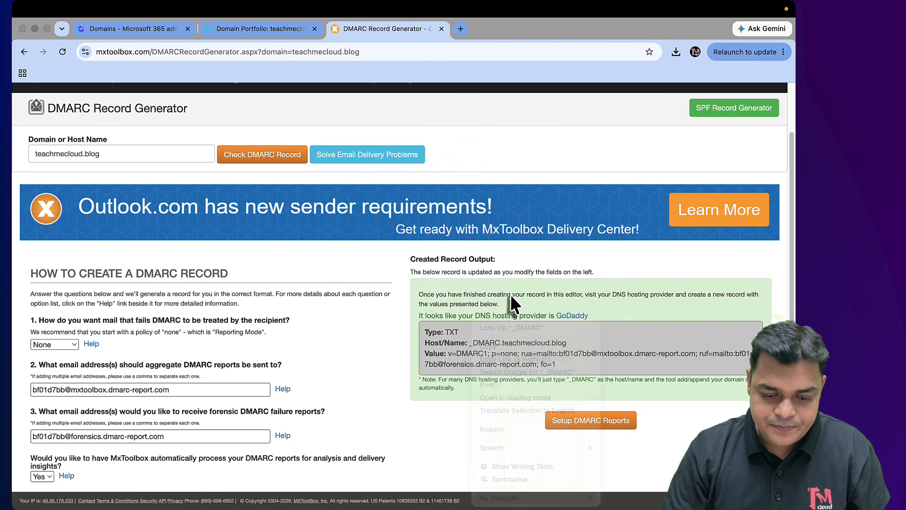
pyautogui.rightClick(469, 344)
pyautogui.click(497, 343)
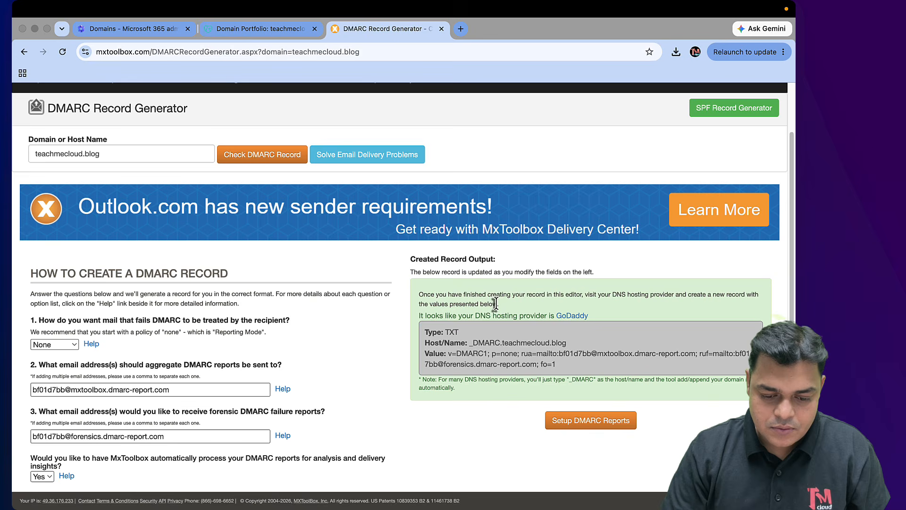
pyautogui.click(469, 344)
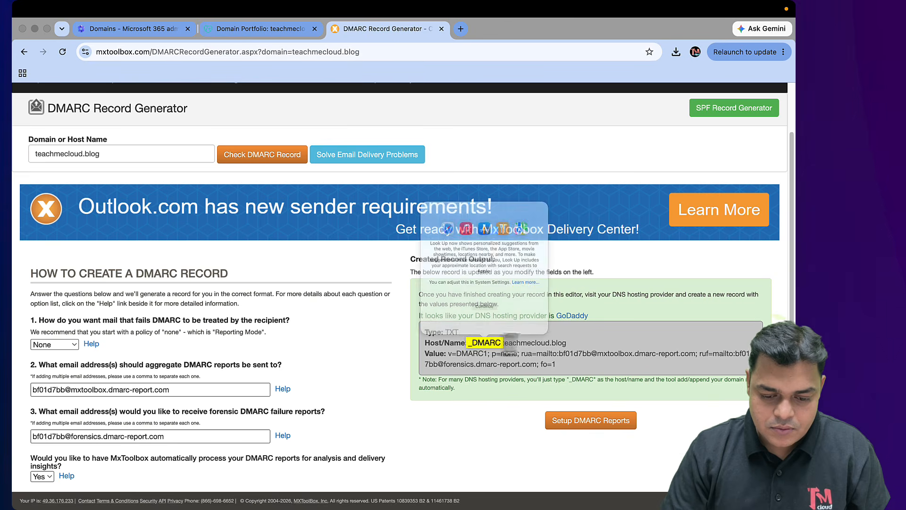
pyautogui.click(577, 338)
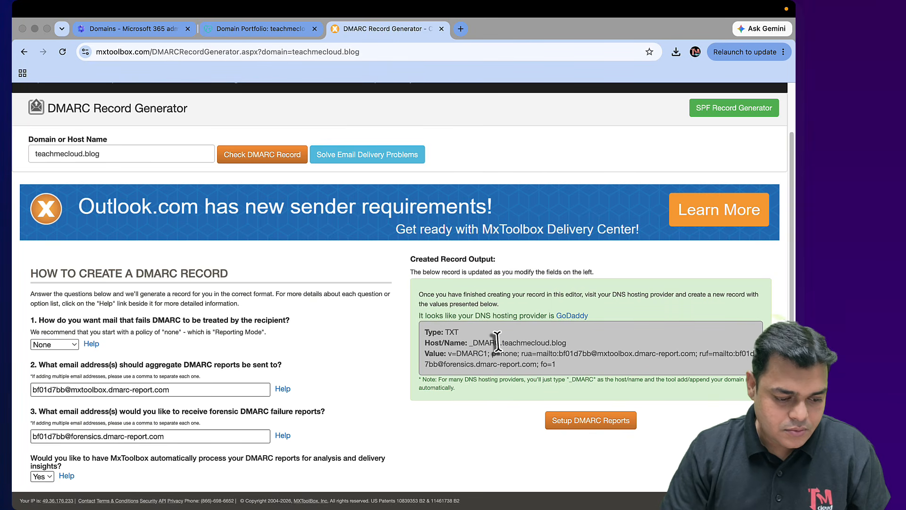
pyautogui.scroll(-2, 420, 371)
pyautogui.scroll(1, 419, 372)
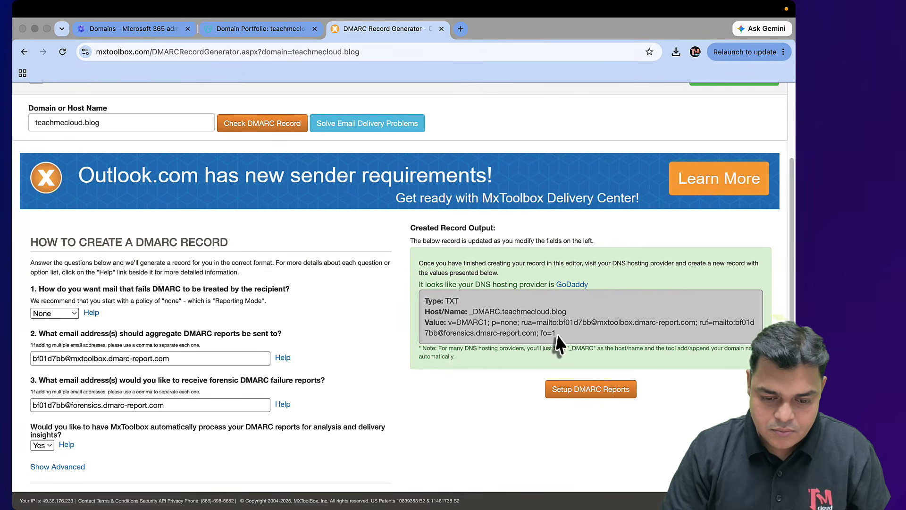
pyautogui.click(572, 284)
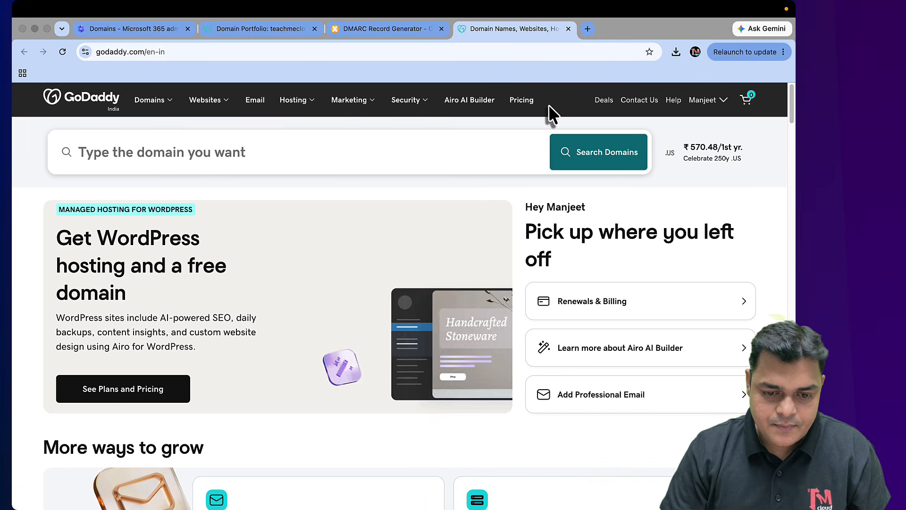
pyautogui.click(407, 29)
# Reload the DMARC generator and re-run Check DMARC Record for teachmecloud.blog
pyautogui.click(626, 294)
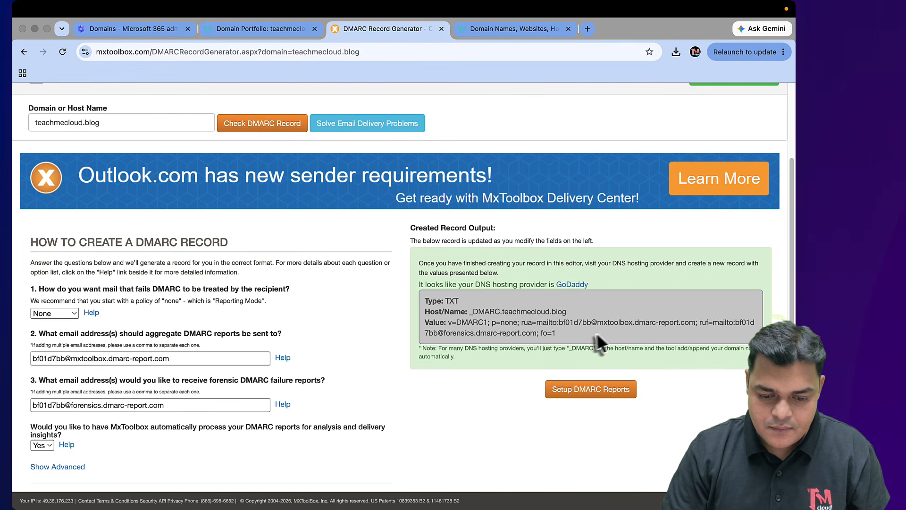
pyautogui.rightClick(478, 312)
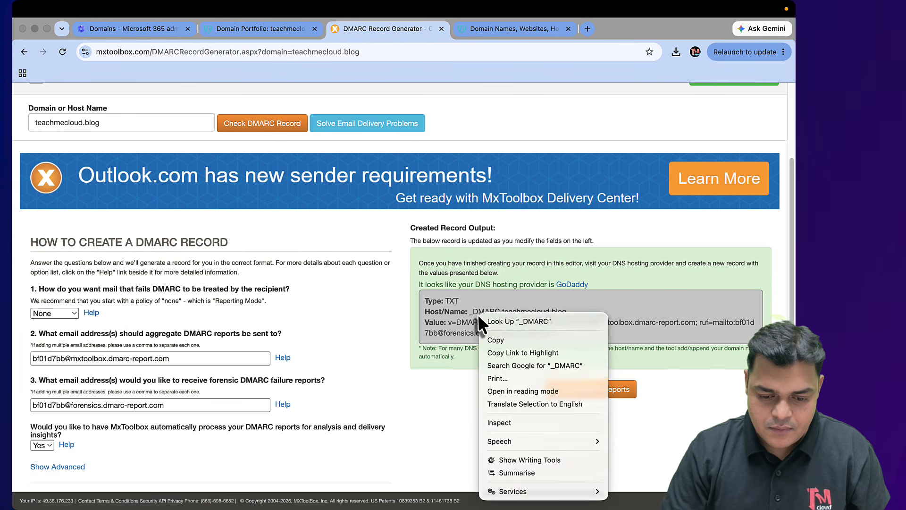
pyautogui.click(568, 312)
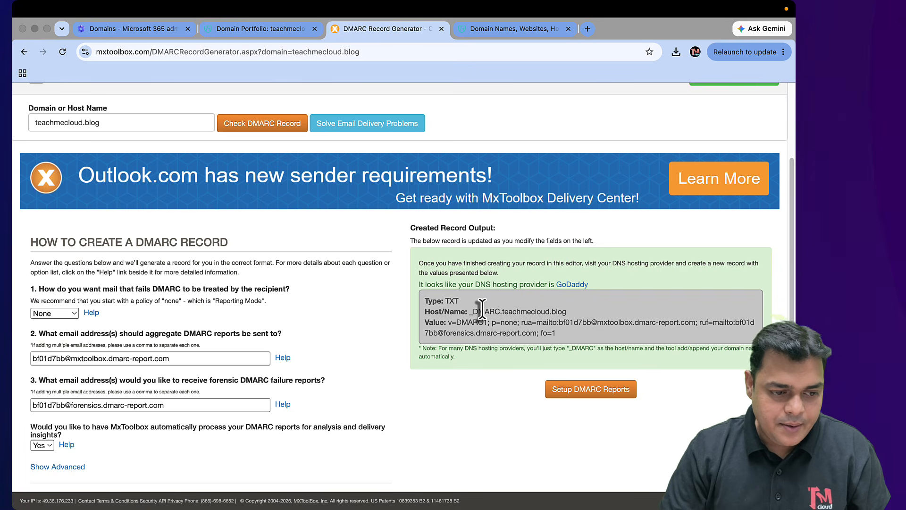
pyautogui.click(62, 52)
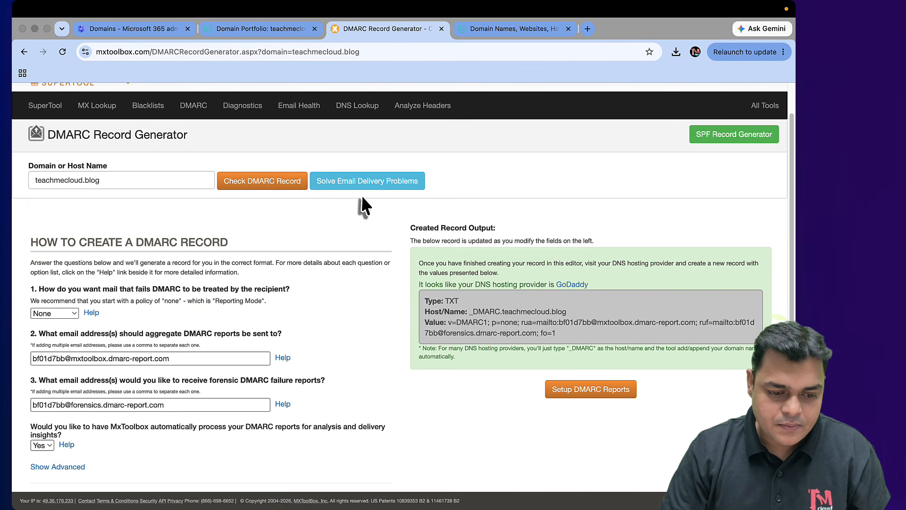
pyautogui.click(281, 183)
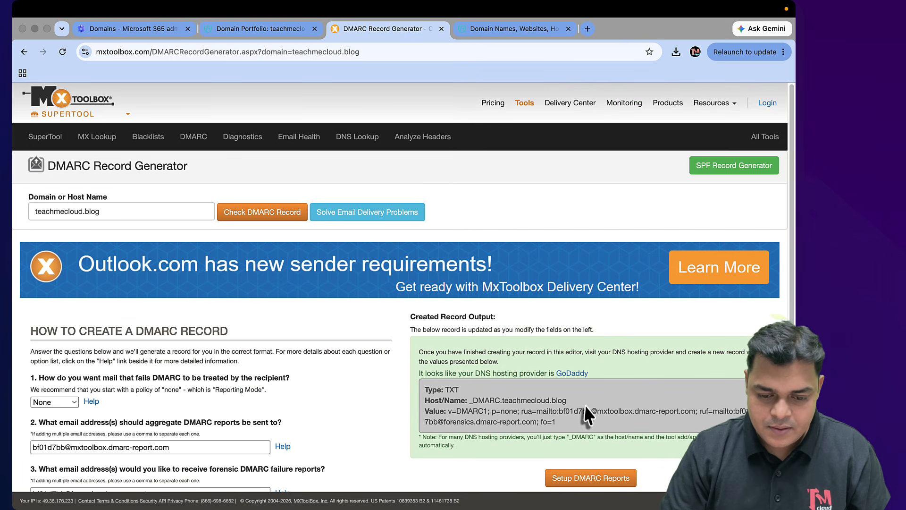
# Inspect the generated record in the Created Record Output box, then bring up GoDaddy's DNS records
pyautogui.scroll(-4, 588, 415)
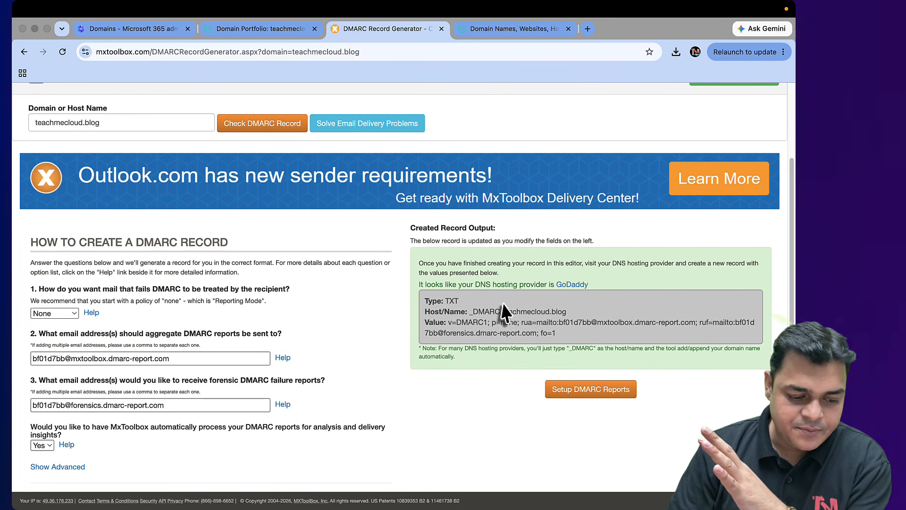
pyautogui.moveTo(482, 313); pyautogui.dragTo(551, 312)
pyautogui.rightClick(514, 316)
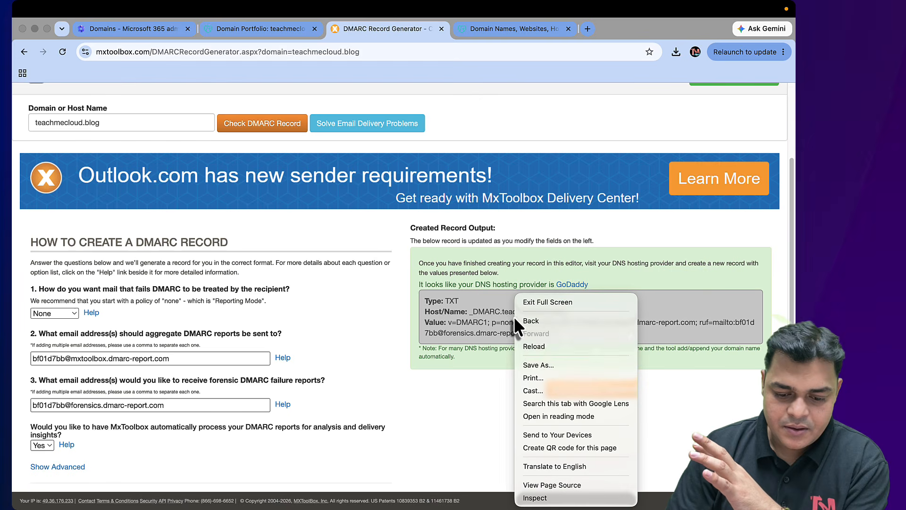
pyautogui.click(480, 324)
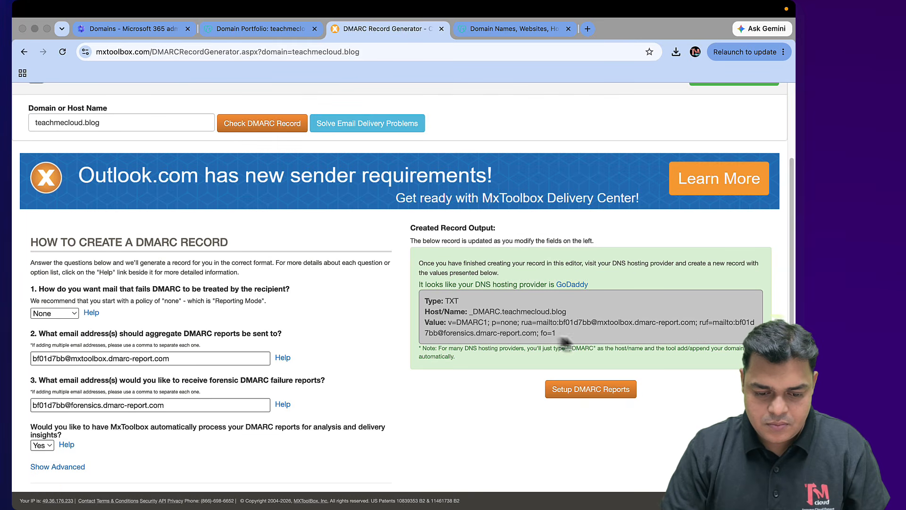
pyautogui.rightClick(428, 299)
pyautogui.click(593, 302)
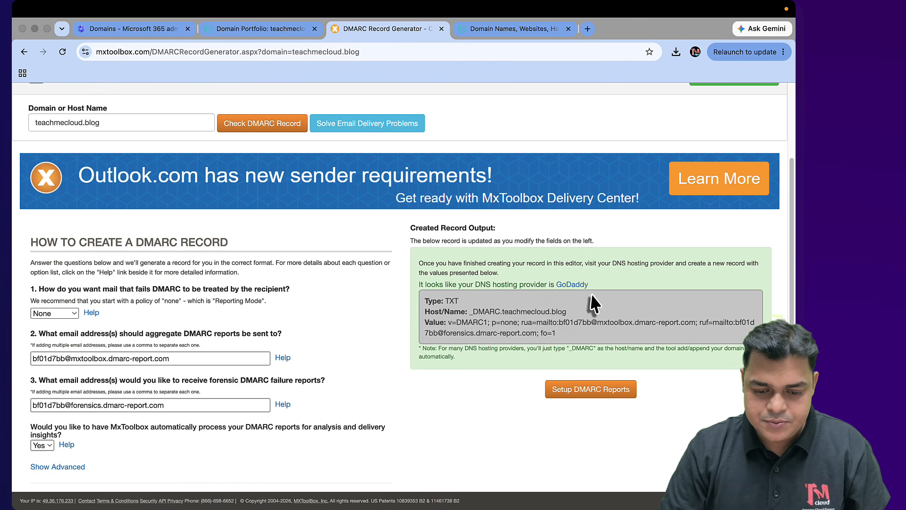
pyautogui.rightClick(559, 336)
pyautogui.click(432, 307)
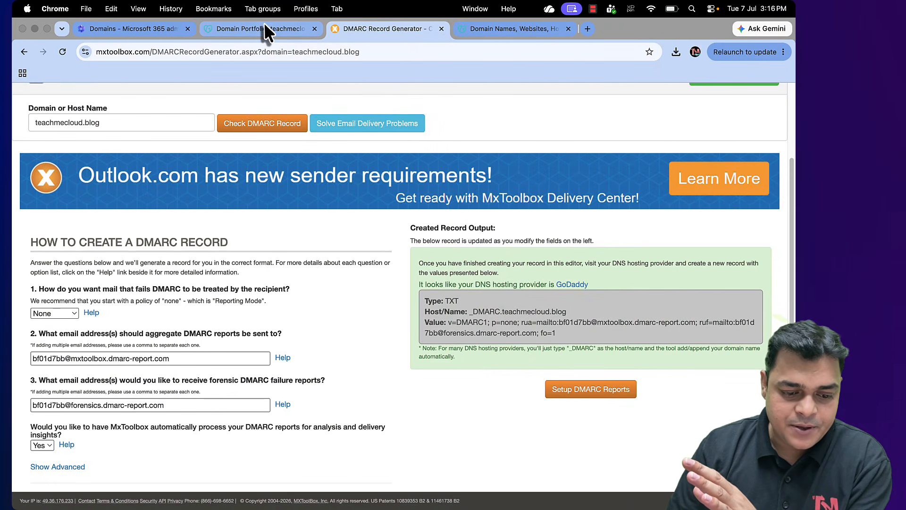
pyautogui.click(264, 23)
pyautogui.scroll(-5, 277, 275)
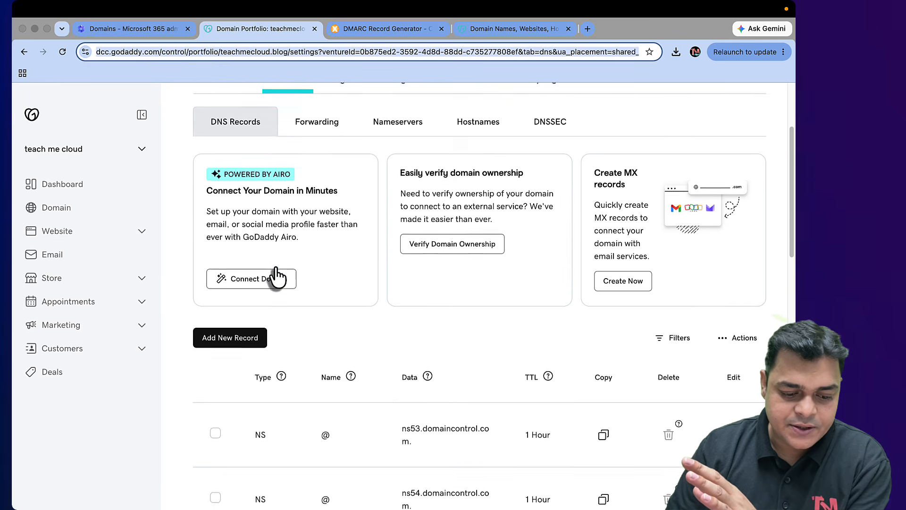
# Start a new TXT record in GoDaddy and return to the MxToolbox DMARC generator
pyautogui.click(236, 325)
pyautogui.click(244, 393)
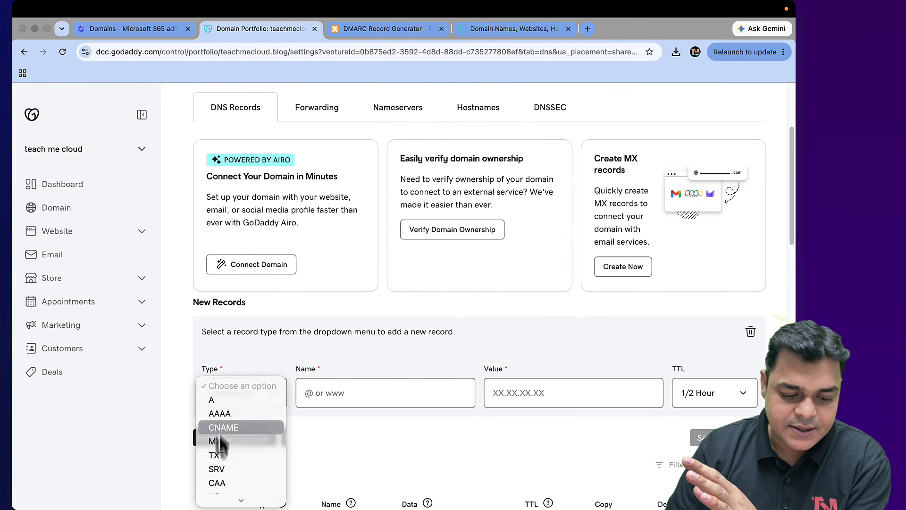
pyautogui.click(228, 455)
pyautogui.click(342, 400)
pyautogui.hotkey('ctrl', 'Right')
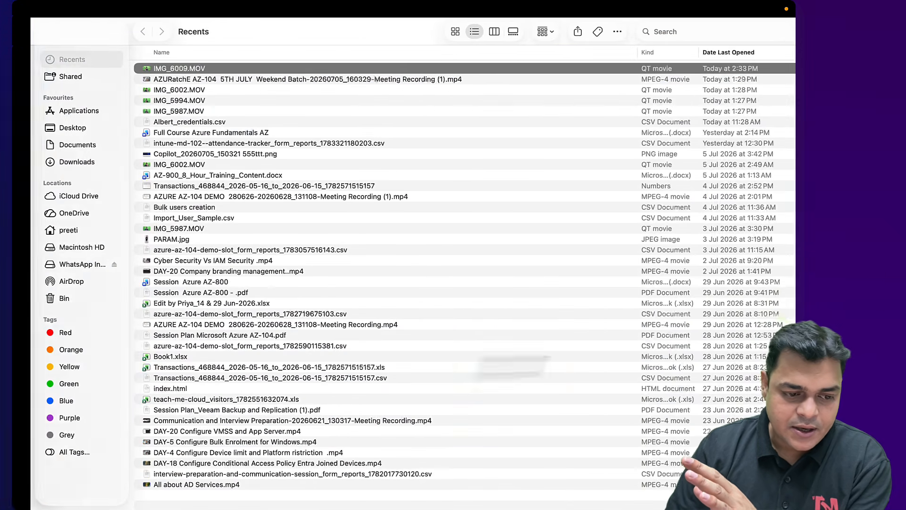
pyautogui.hotkey('ctrl', 'Left')
pyautogui.hotkey('ctrl', 'Left')
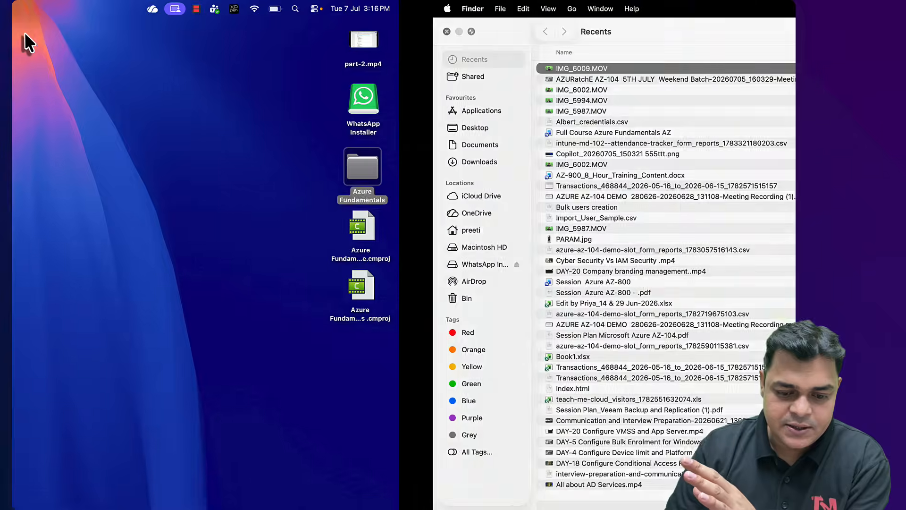
pyautogui.hotkey('ctrl', 'Right')
pyautogui.hotkey('ctrl', 'Right')
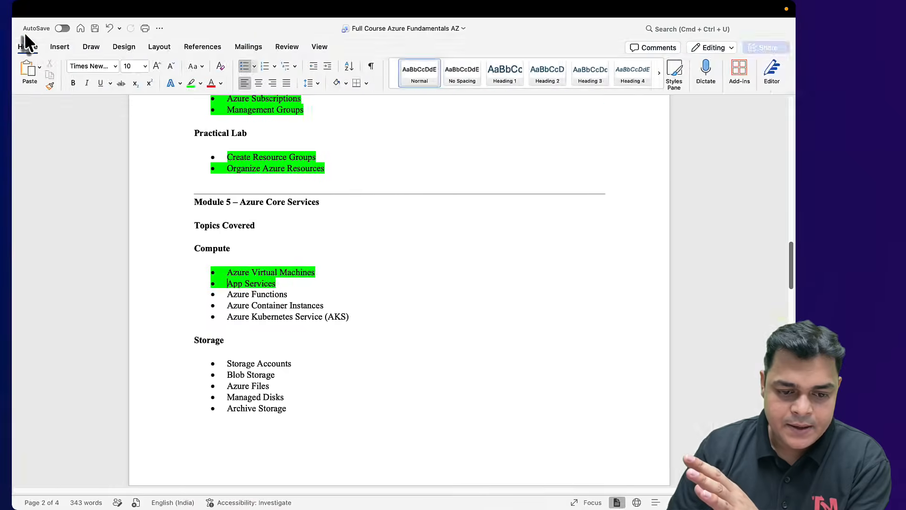
pyautogui.hotkey('ctrl', 'Left')
pyautogui.click(382, 29)
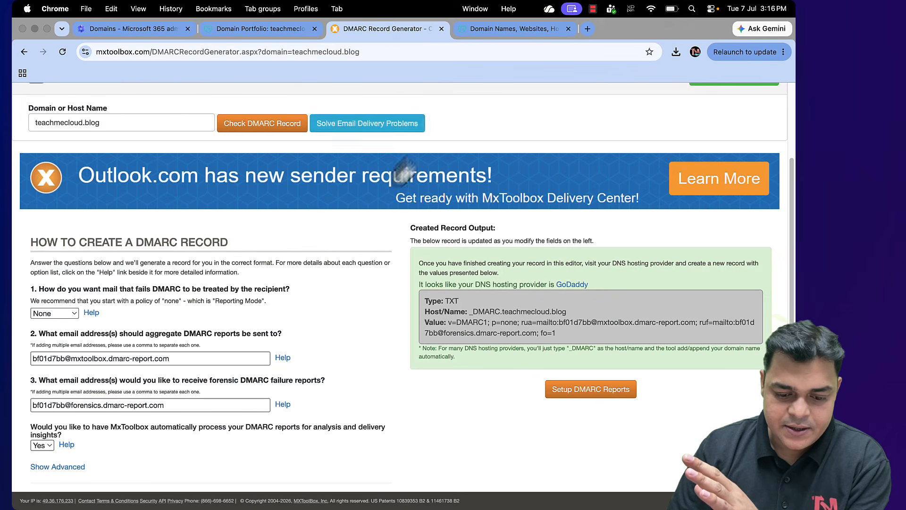
# Copy the _DMARC.teachmecloud.blog host name from MxToolbox onto a new line in Notes
pyautogui.moveTo(547, 311); pyautogui.dragTo(529, 313)
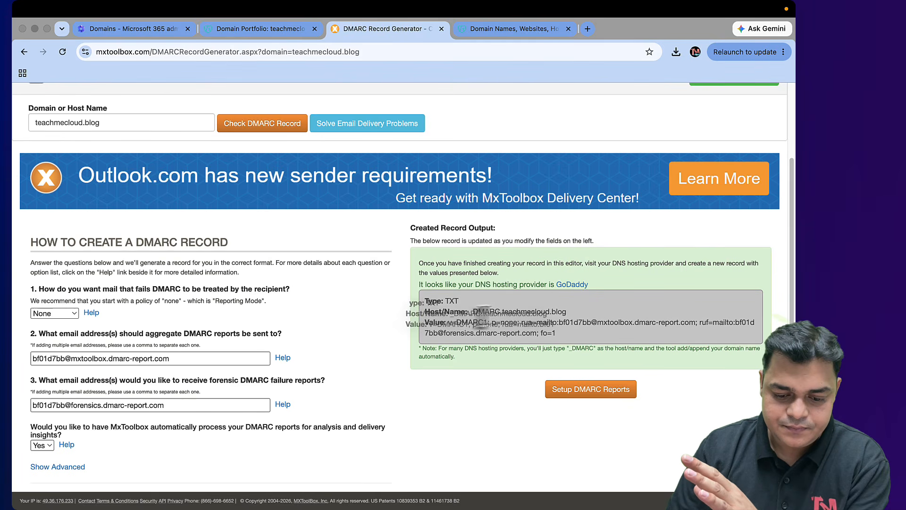
pyautogui.rightClick(508, 311)
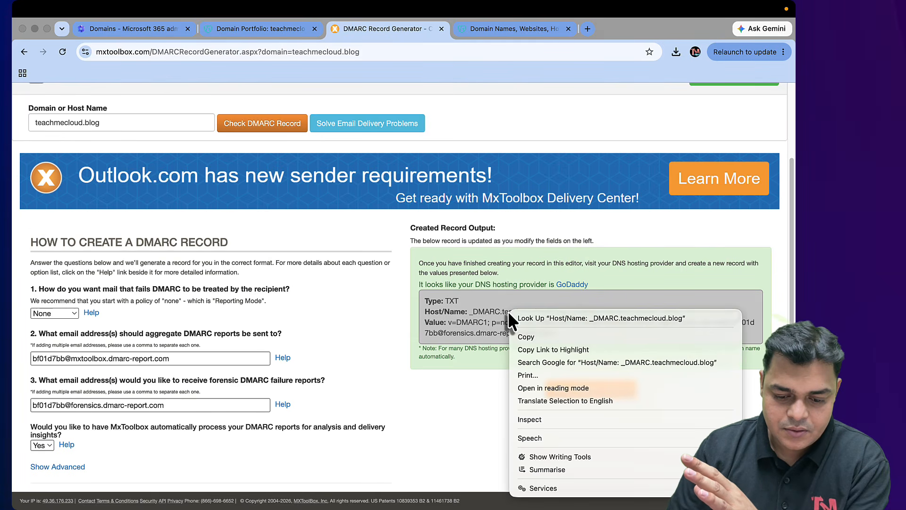
pyautogui.click(532, 337)
pyautogui.hotkey('ctrl', 'Left')
pyautogui.hotkey('ctrl', 'Left')
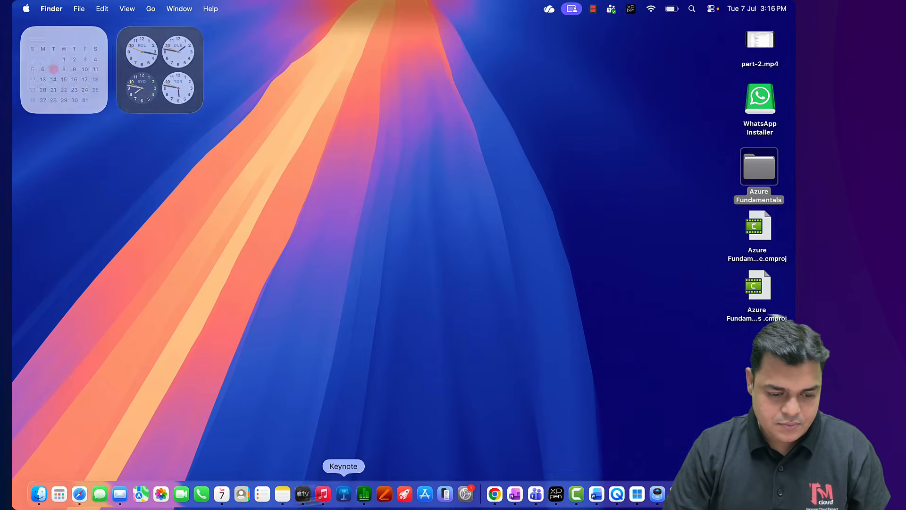
pyautogui.click(286, 495)
pyautogui.scroll(-5, 330, 378)
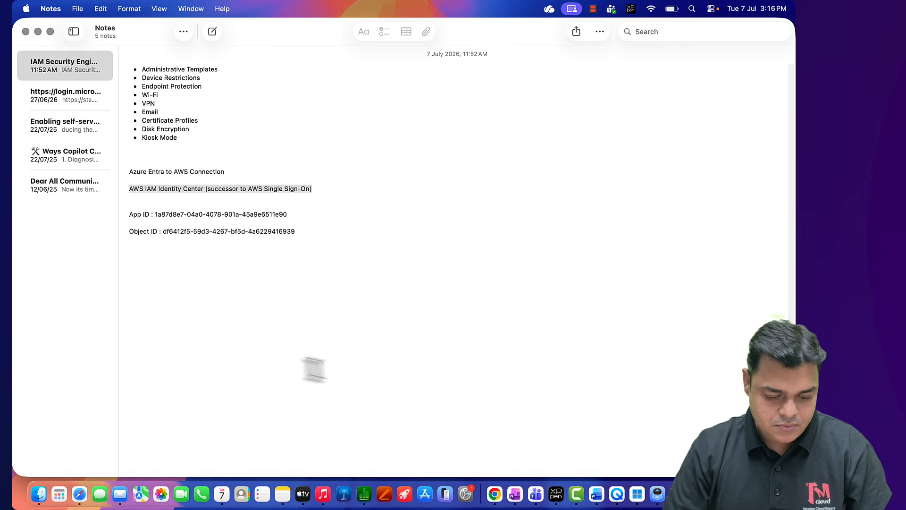
pyautogui.click(289, 370)
pyautogui.press('cmd+v')
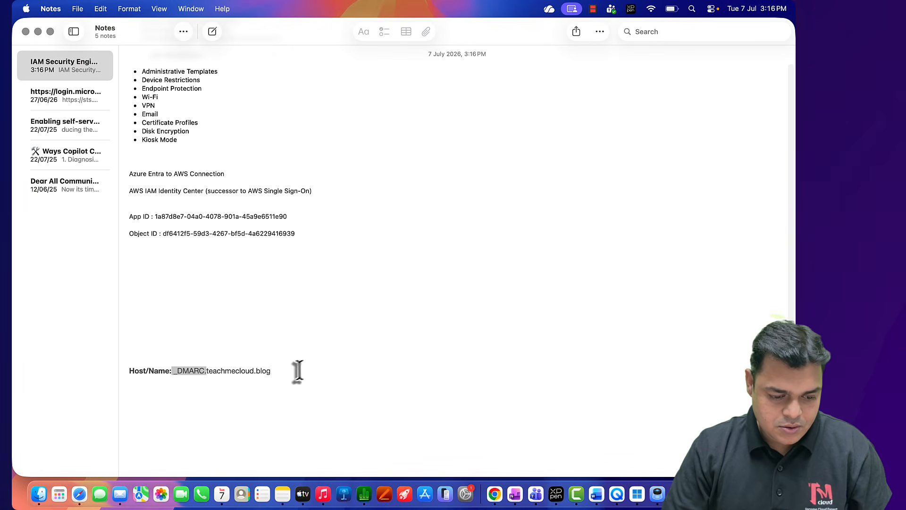
pyautogui.moveTo(277, 372); pyautogui.dragTo(172, 368)
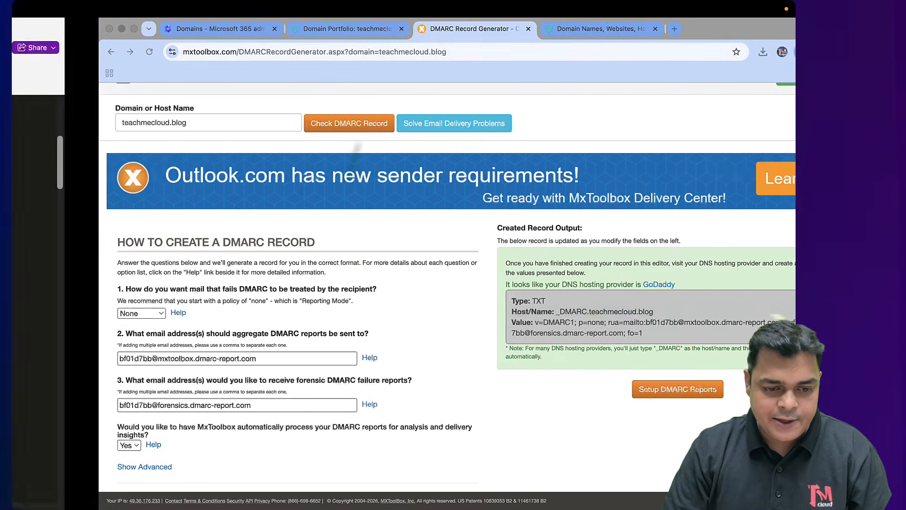
pyautogui.click(291, 32)
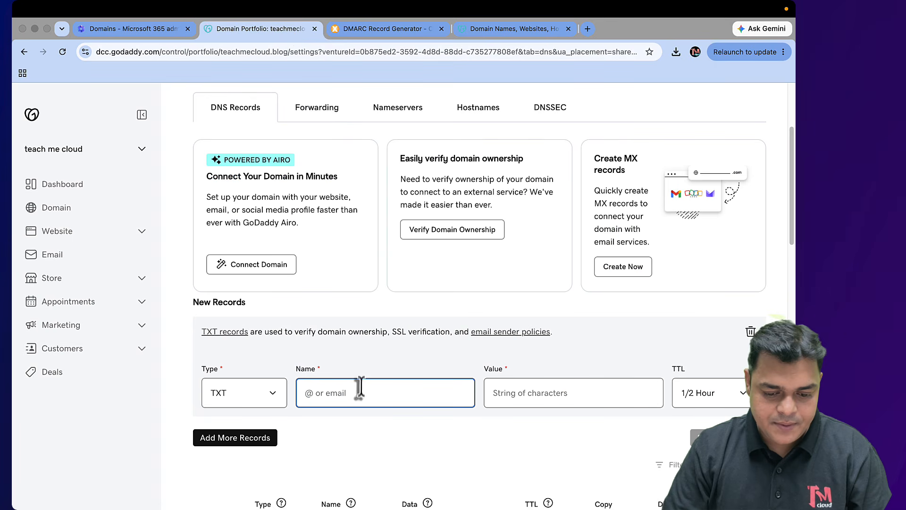
# Paste _DMARC.teachmecloud.blog into the new TXT record's Name field and begin filling its Value
pyautogui.click(548, 392)
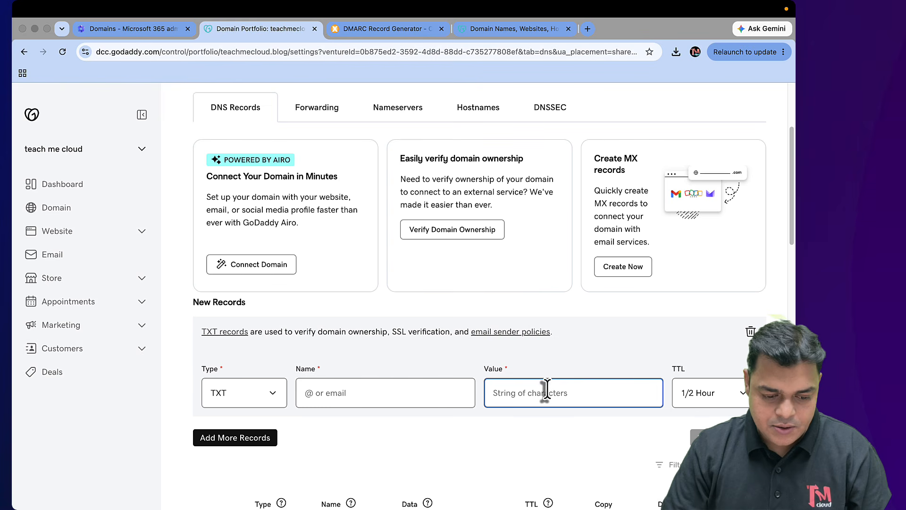
pyautogui.click(354, 395)
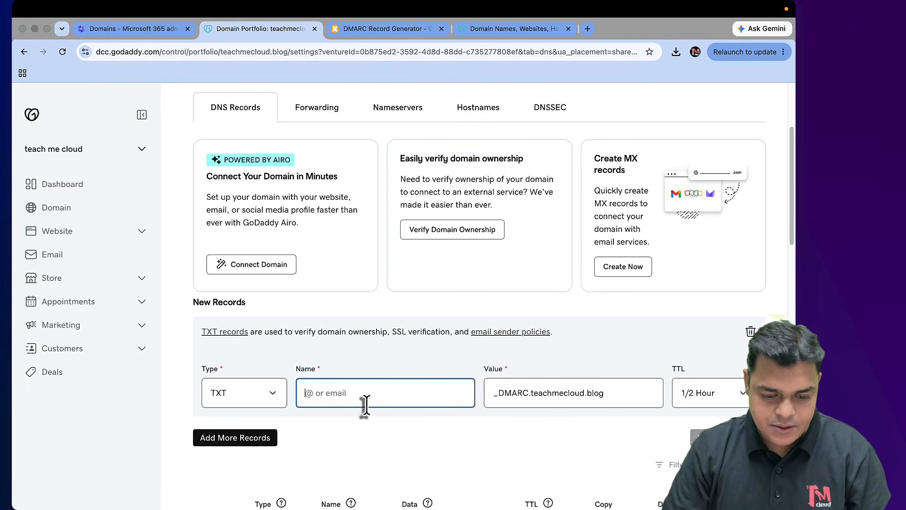
pyautogui.press('super+v')
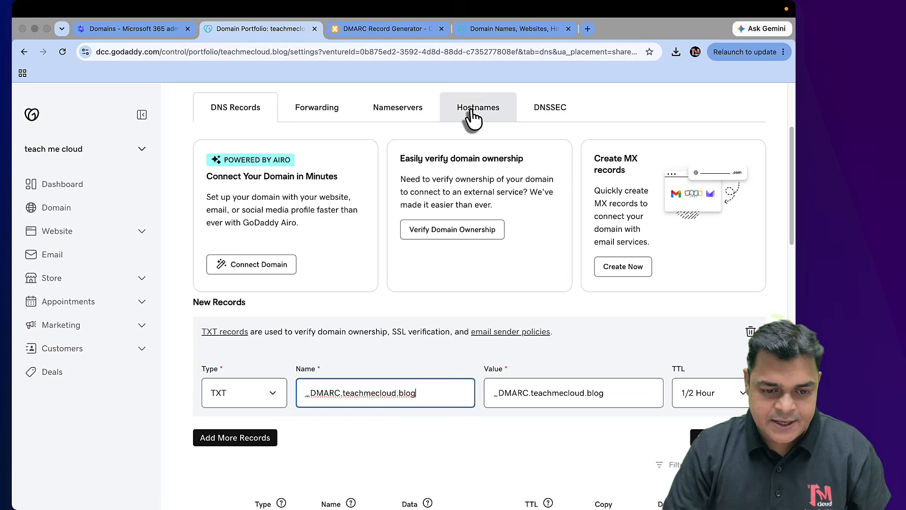
pyautogui.click(411, 29)
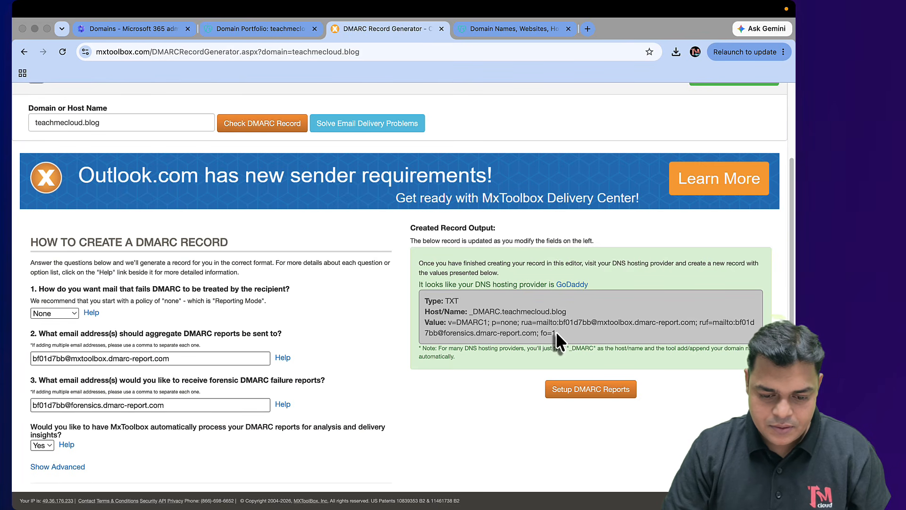
pyautogui.rightClick(526, 324)
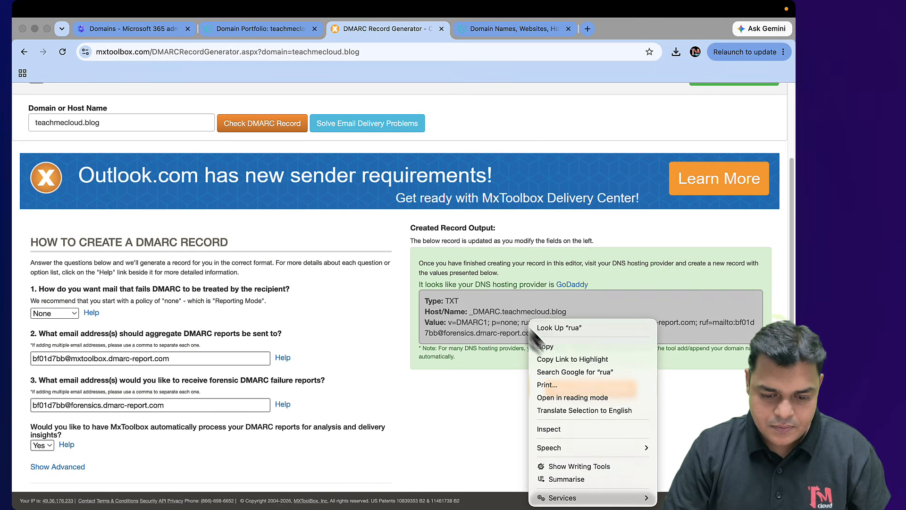
pyautogui.click(549, 344)
pyautogui.click(261, 32)
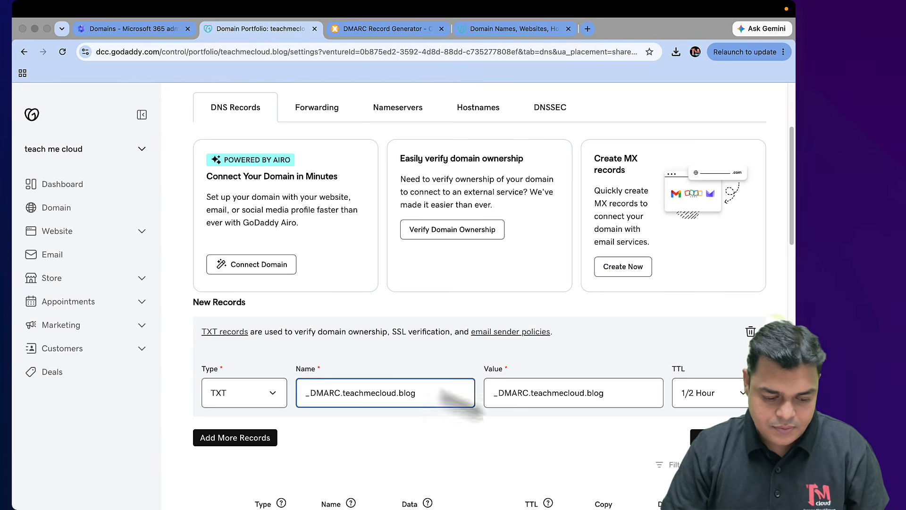
pyautogui.click(526, 394)
pyautogui.press('super+a')
pyautogui.write('ru')
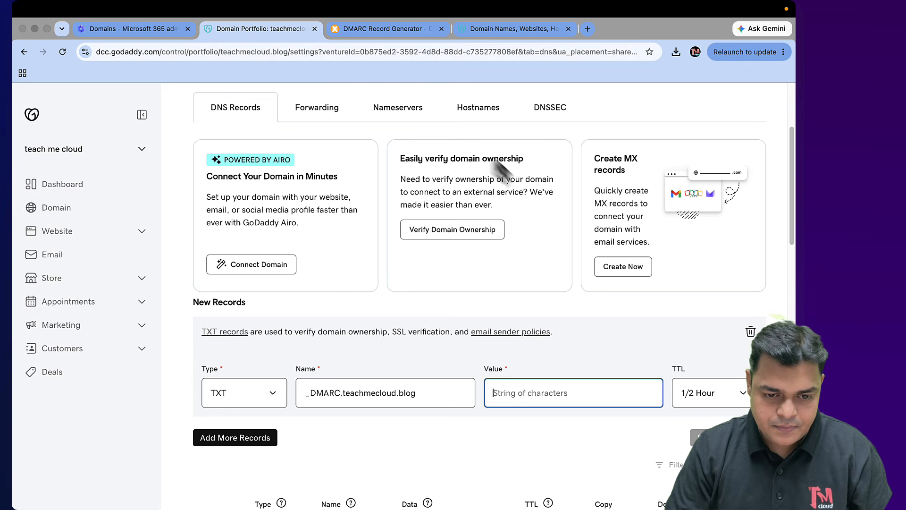
# Copy the full DMARC policy value from the generator into the TXT record's Value field
pyautogui.click(404, 27)
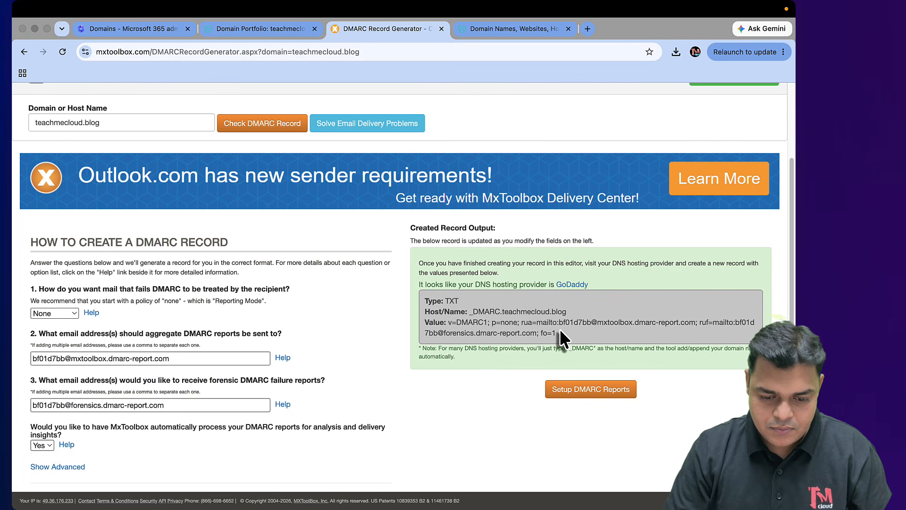
pyautogui.click(449, 322)
pyautogui.click(499, 330)
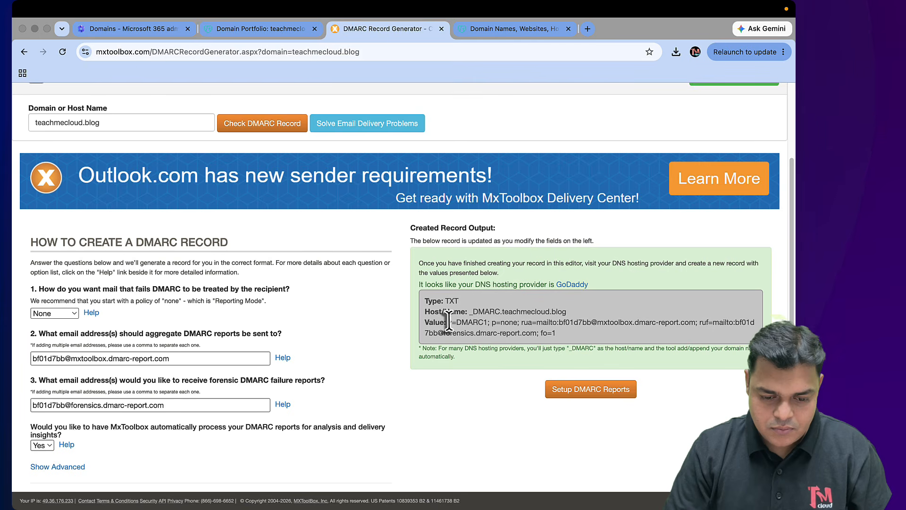
pyautogui.scroll(5, 555, 321)
pyautogui.rightClick(555, 321)
pyautogui.click(555, 321)
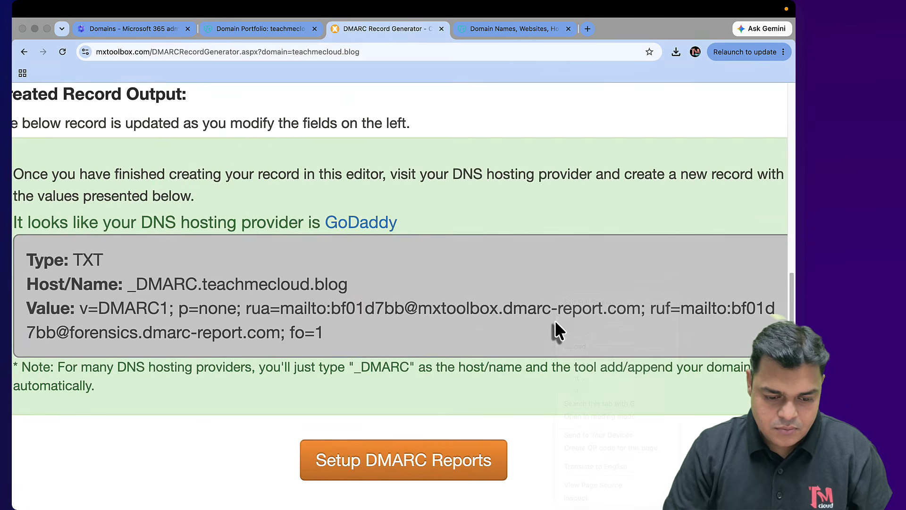
pyautogui.scroll(-5, 433, 360)
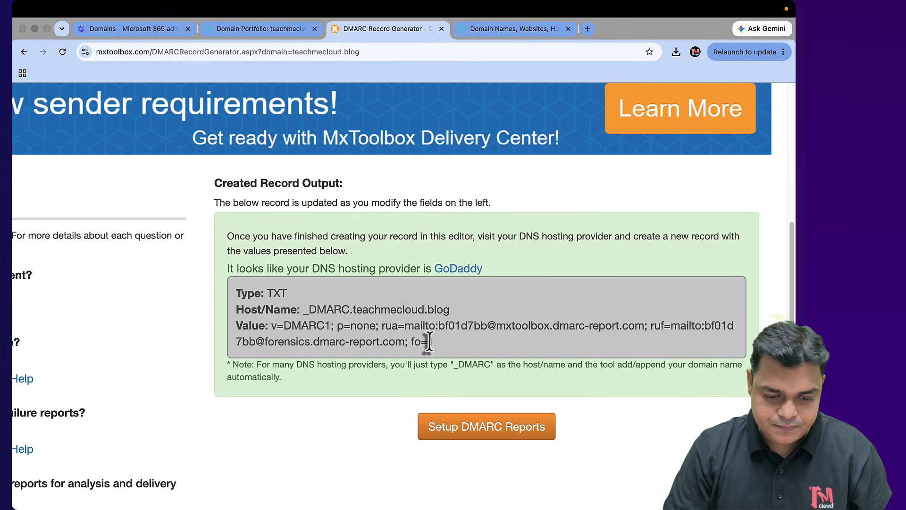
pyautogui.moveTo(432, 342); pyautogui.dragTo(396, 331)
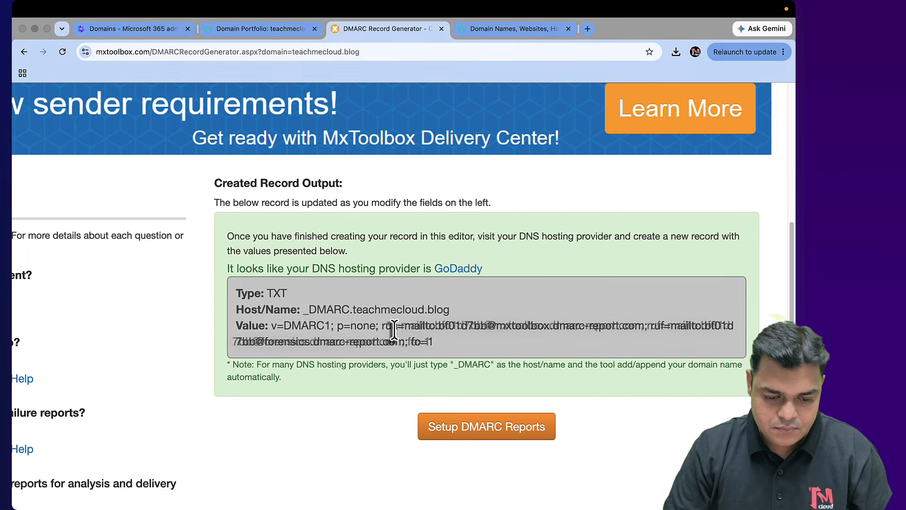
pyautogui.rightClick(413, 342)
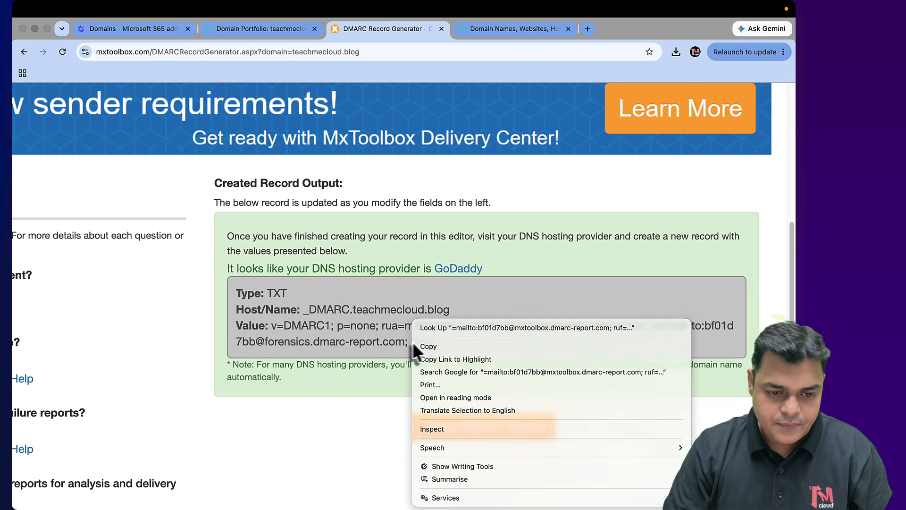
pyautogui.click(434, 349)
pyautogui.click(281, 33)
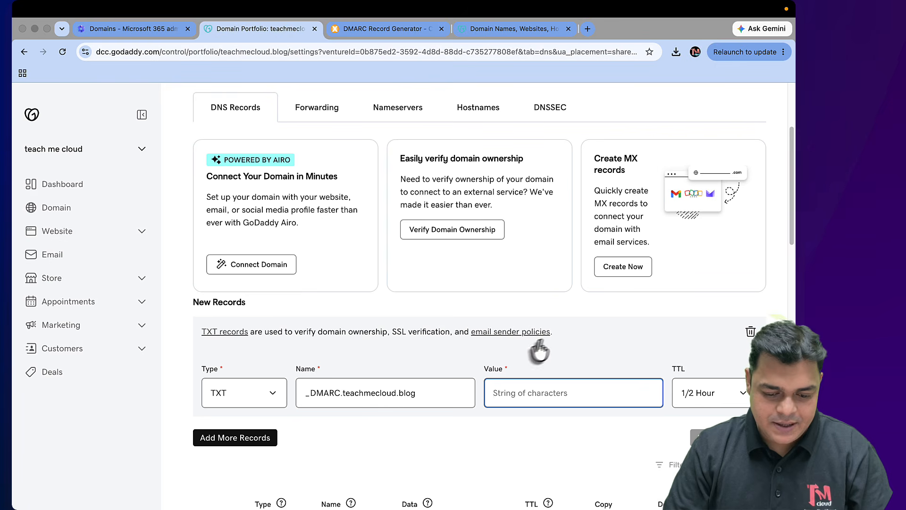
pyautogui.press('super+v')
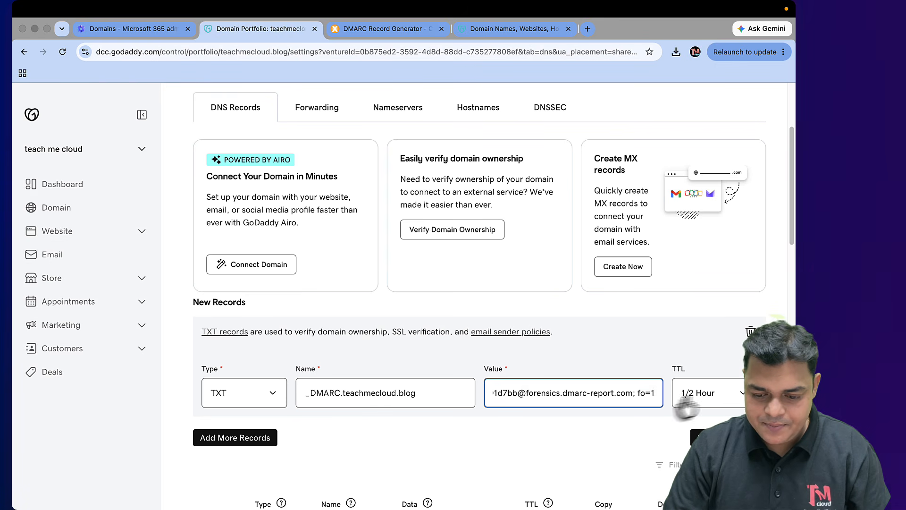
# Set the TTL to 1 Hour and save the _DMARC TXT record
pyautogui.click(732, 395)
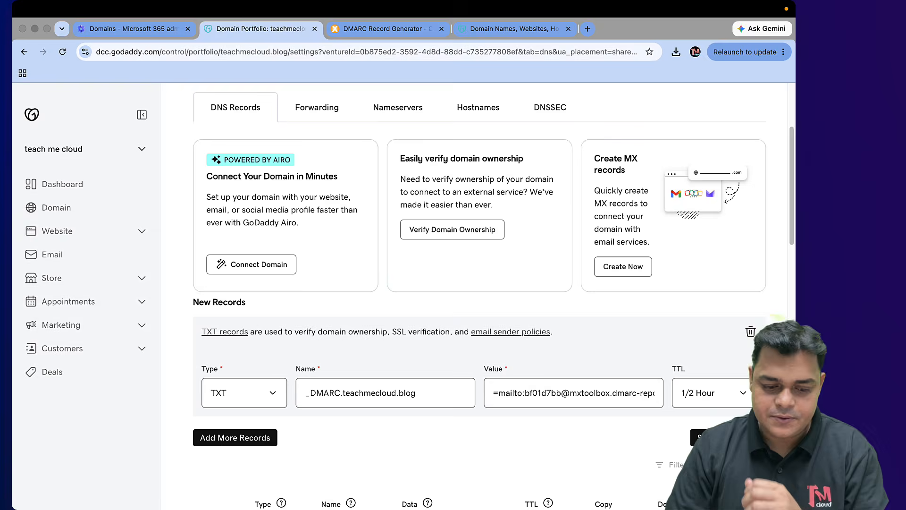
pyautogui.click(701, 437)
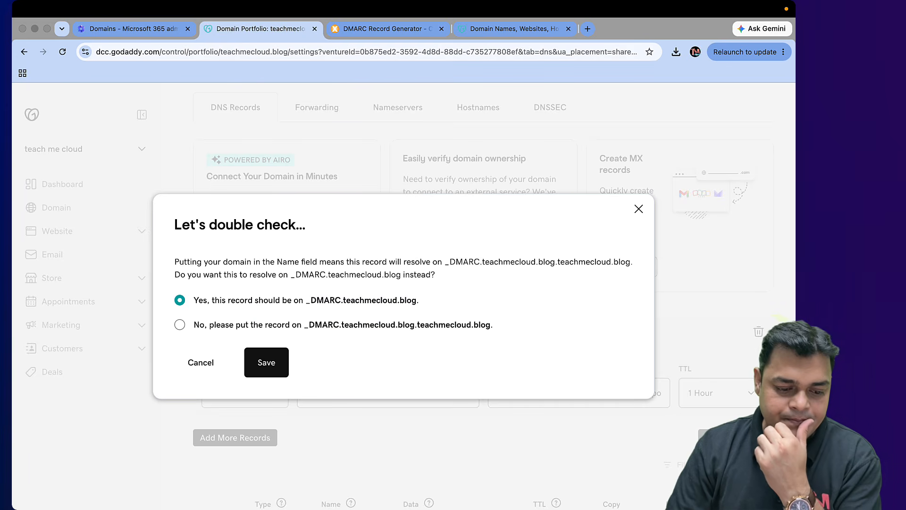
pyautogui.click(277, 368)
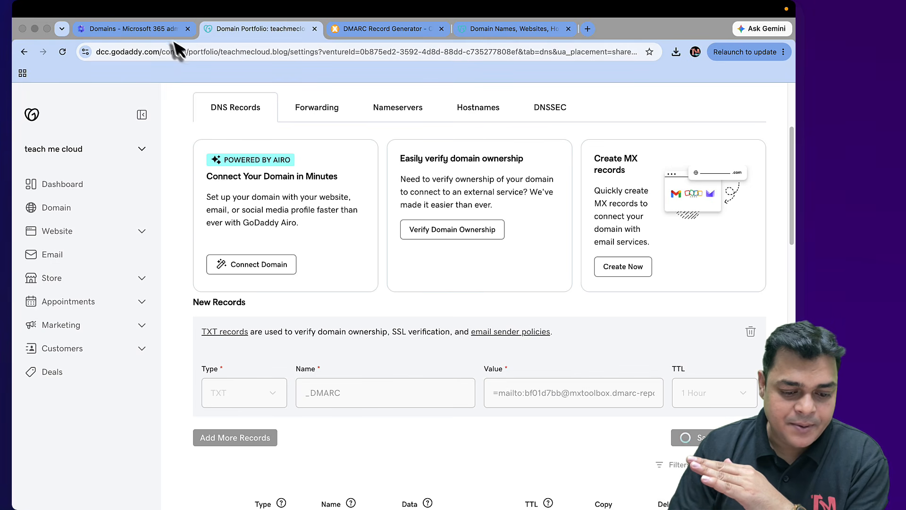
pyautogui.click(157, 28)
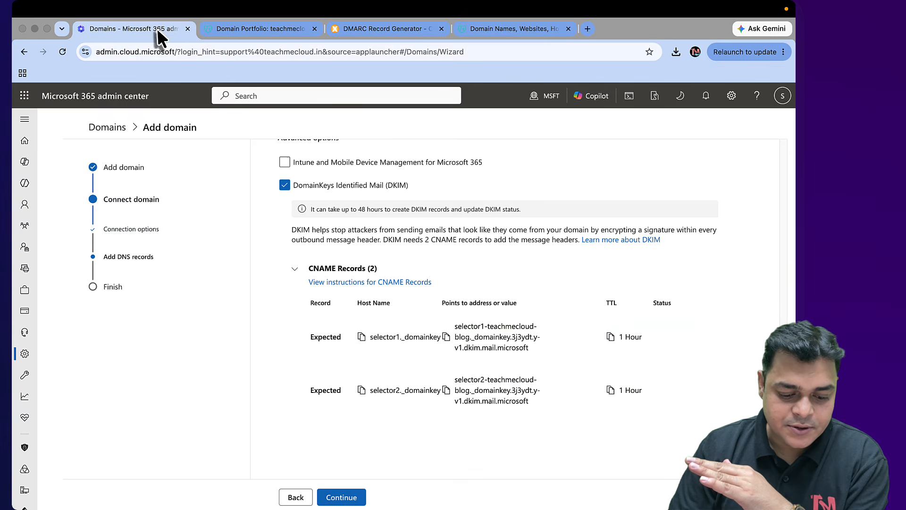
# Complete the teachmecloud.blog connection, declining the feedback prompt, and open Active users
pyautogui.click(360, 497)
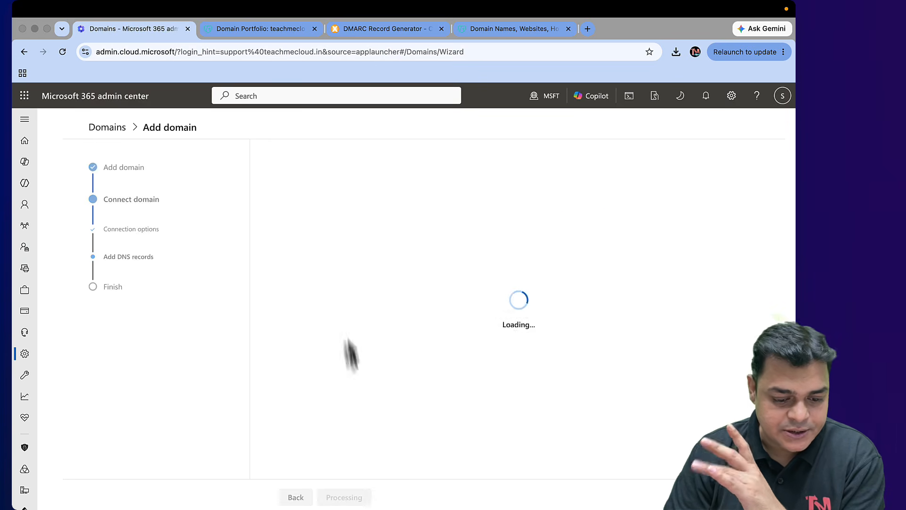
pyautogui.click(527, 335)
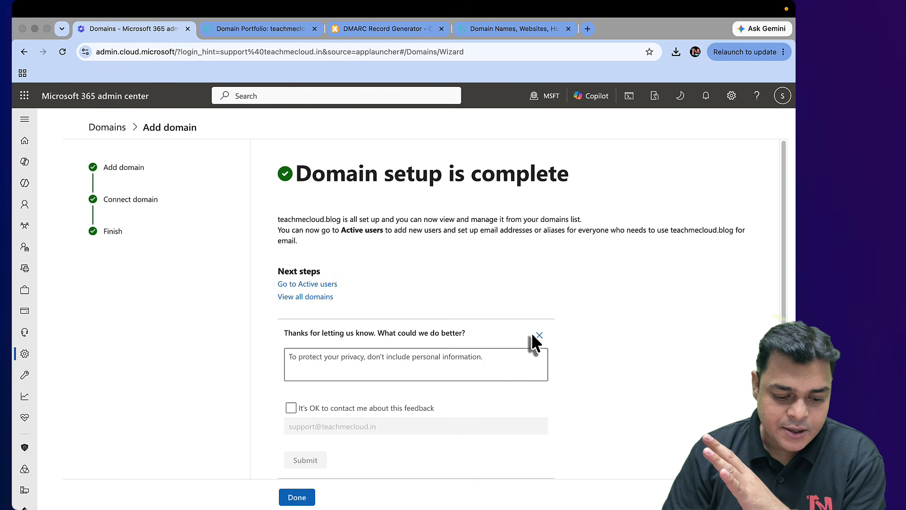
pyautogui.click(296, 498)
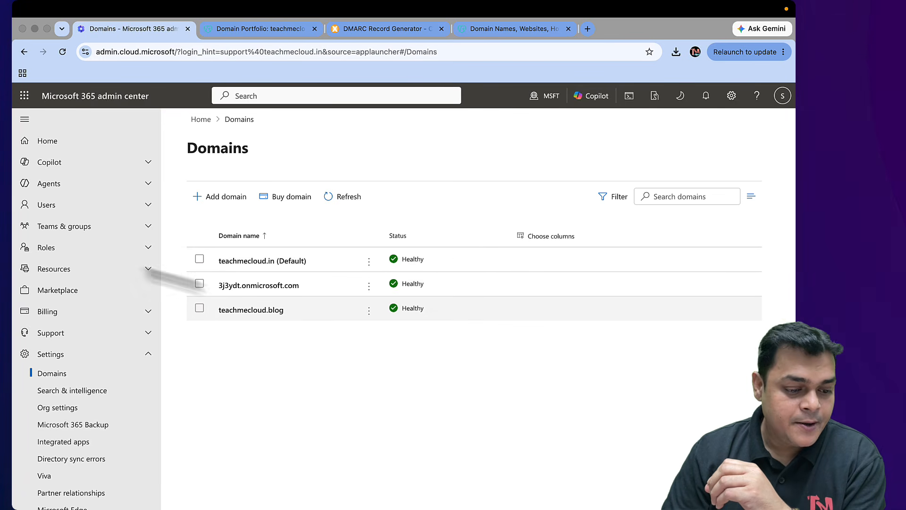
pyautogui.click(62, 207)
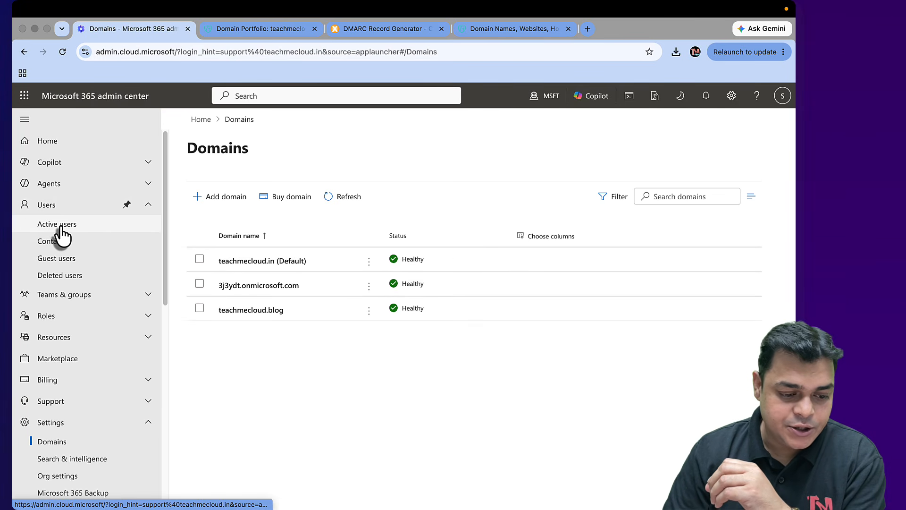
pyautogui.click(58, 225)
pyautogui.click(221, 256)
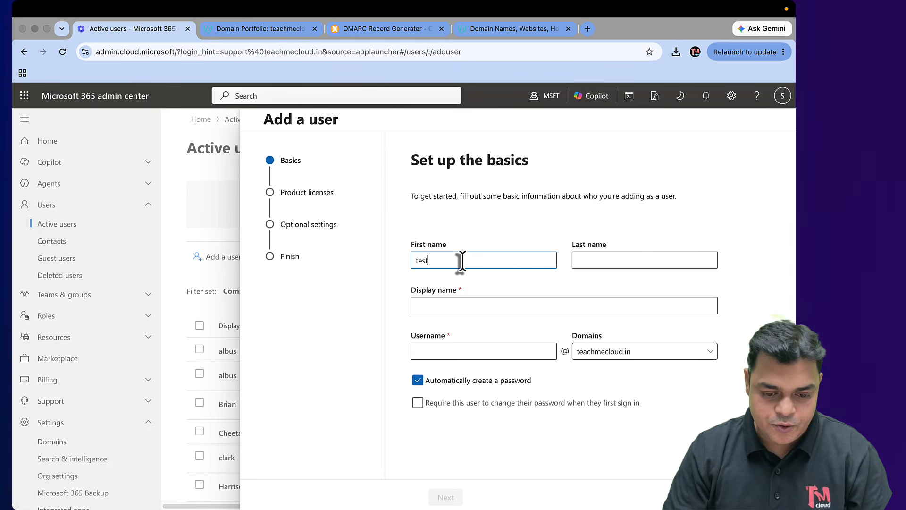
pyautogui.click(507, 314)
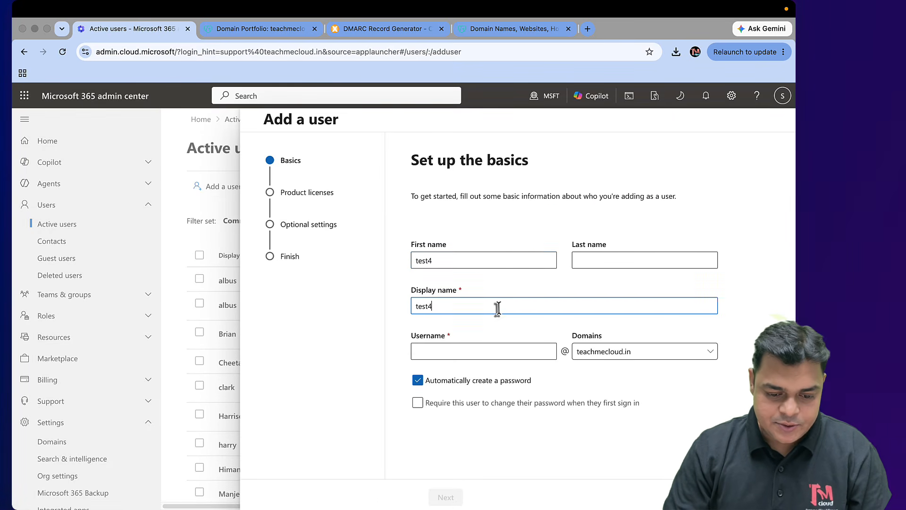
pyautogui.click(467, 356)
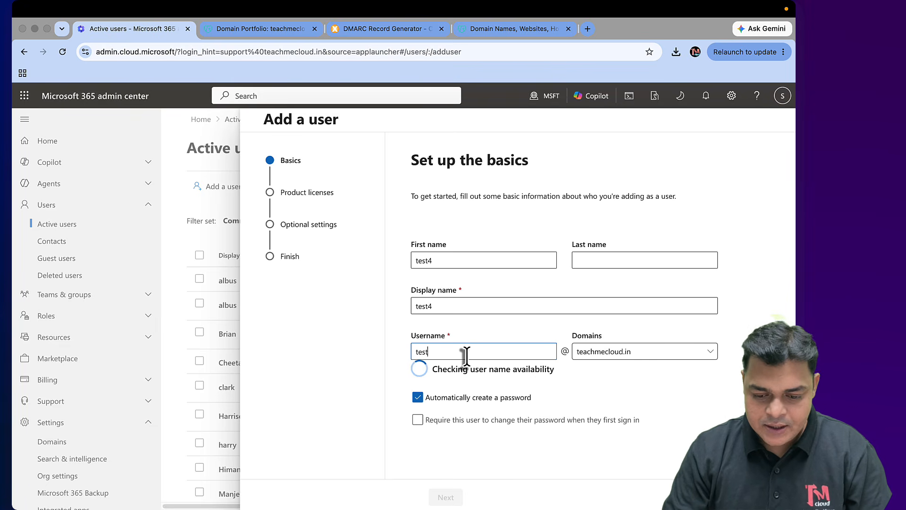
pyautogui.click(619, 352)
pyautogui.click(612, 388)
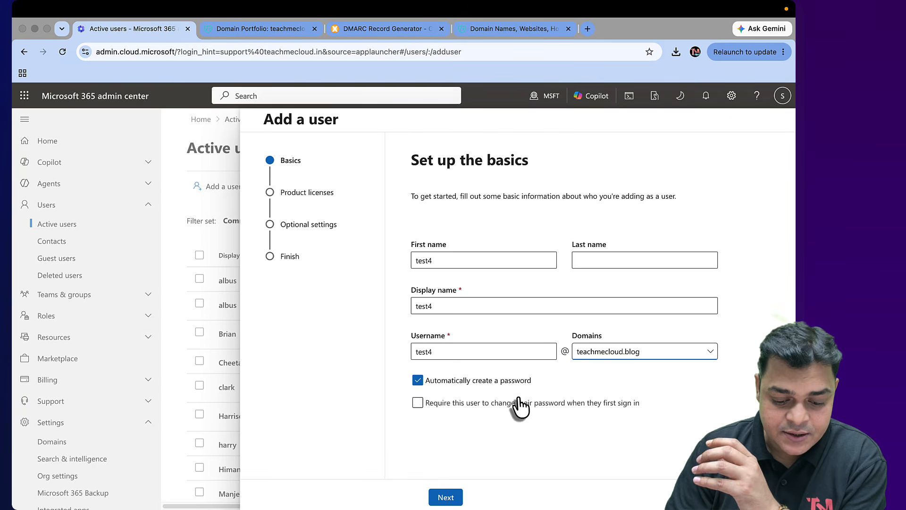
# Assign the Microsoft 365 E5 Developer license, finish adding test4, and close Notes
pyautogui.click(458, 500)
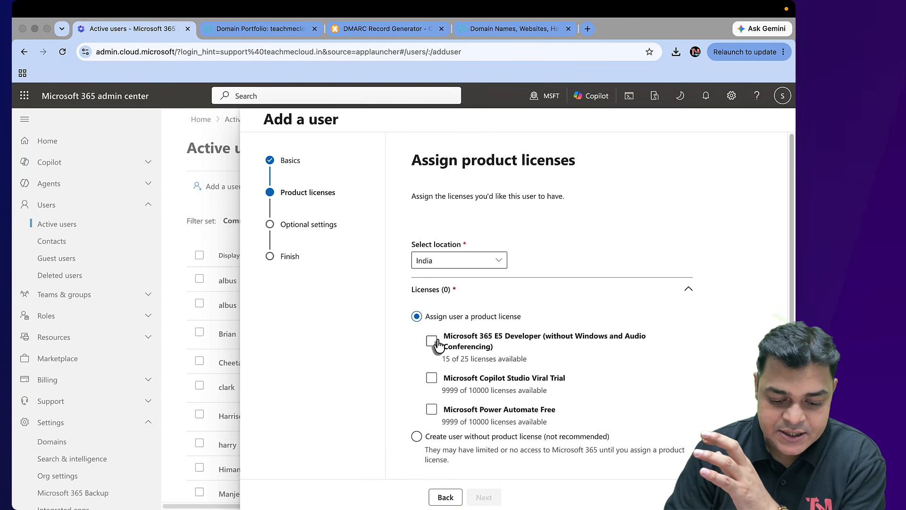
pyautogui.click(431, 340)
pyautogui.click(489, 500)
pyautogui.click(490, 500)
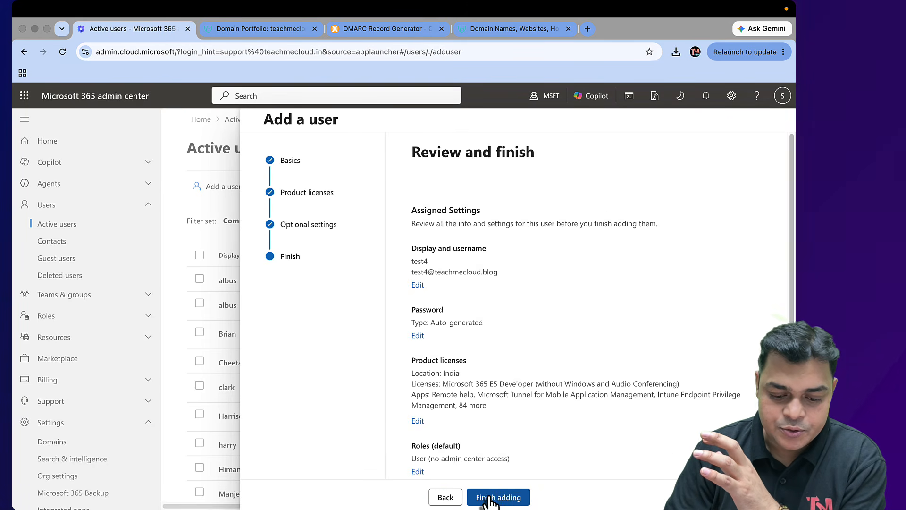
pyautogui.click(490, 501)
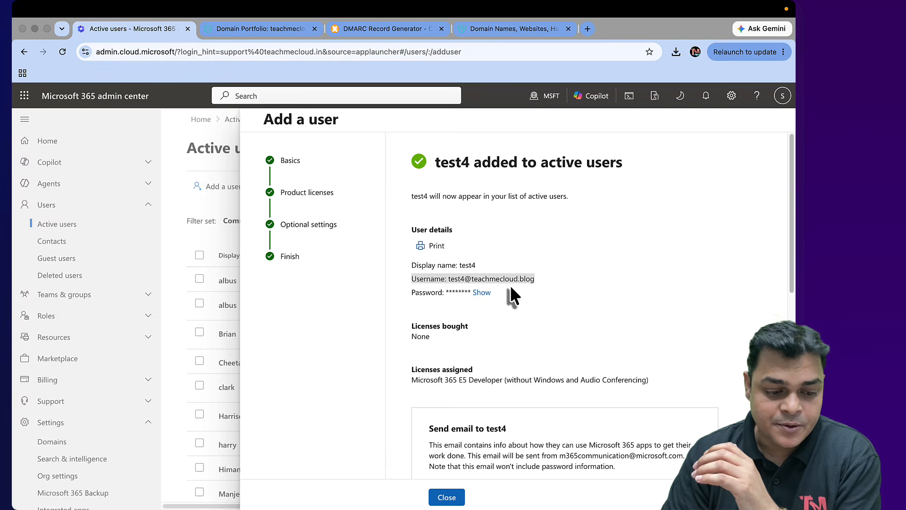
pyautogui.hotkey('ctrl', 'Left')
pyautogui.hotkey('ctrl', 'Left')
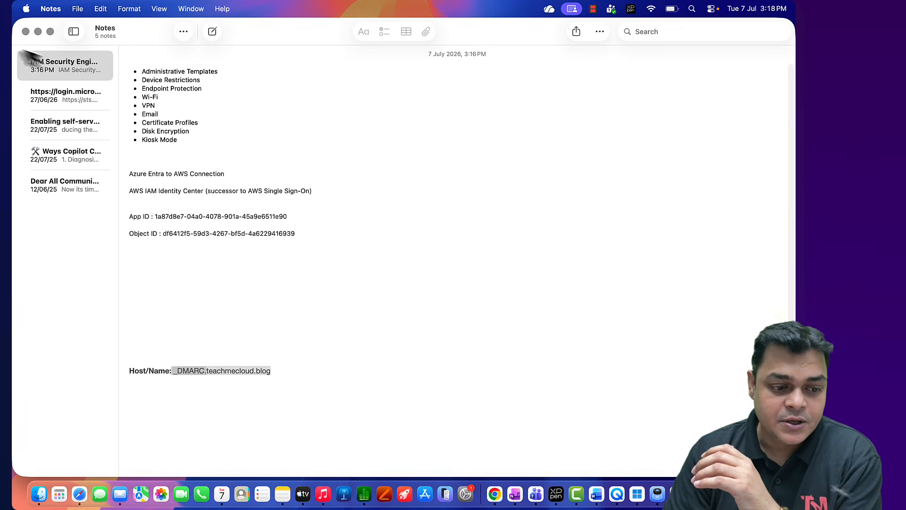
pyautogui.click(25, 32)
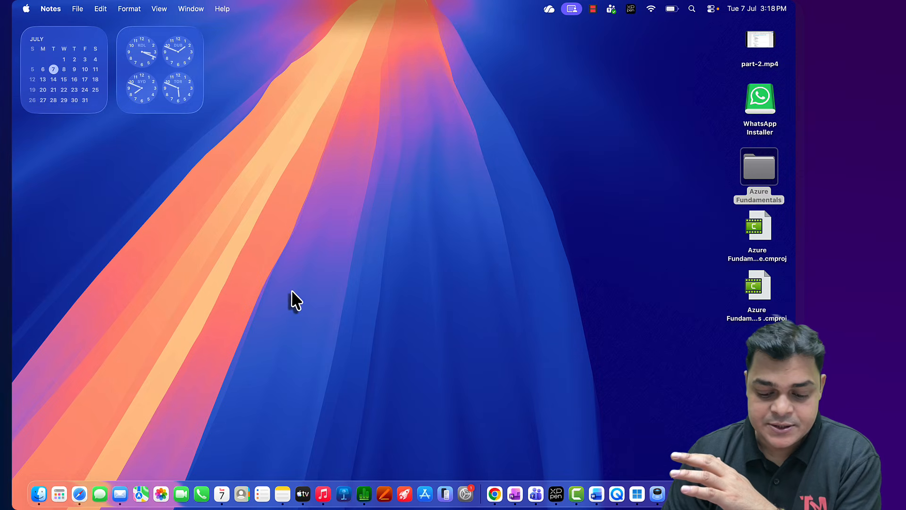